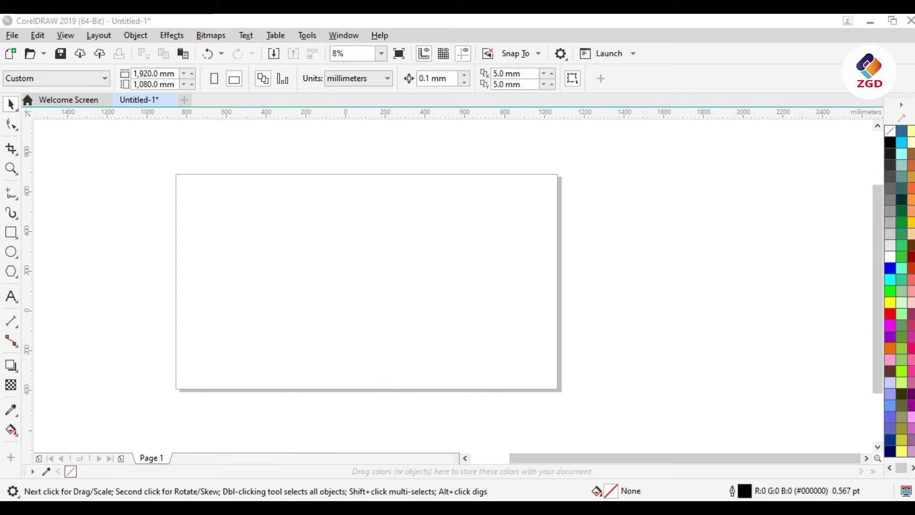
# - Draw a square about 406 mm wide in the upper left-centre area of the page
pyautogui.click(11, 232)
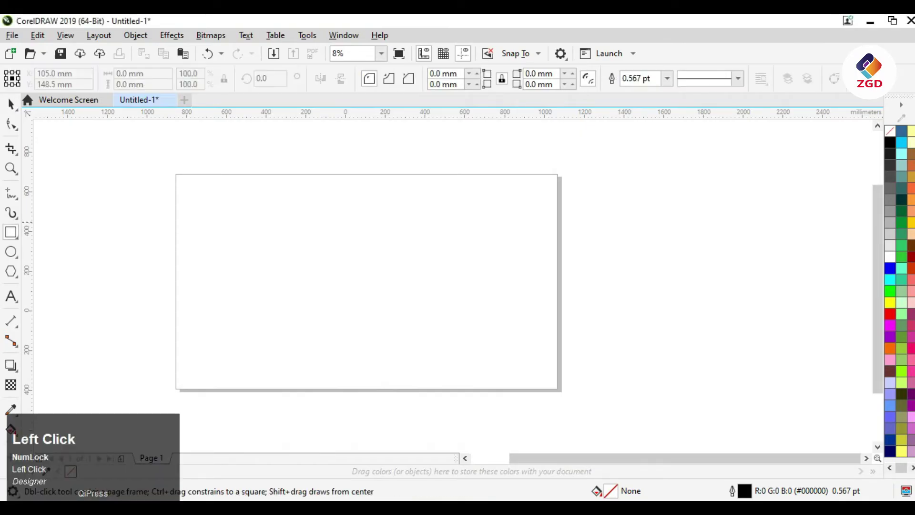
pyautogui.press('ctrl')
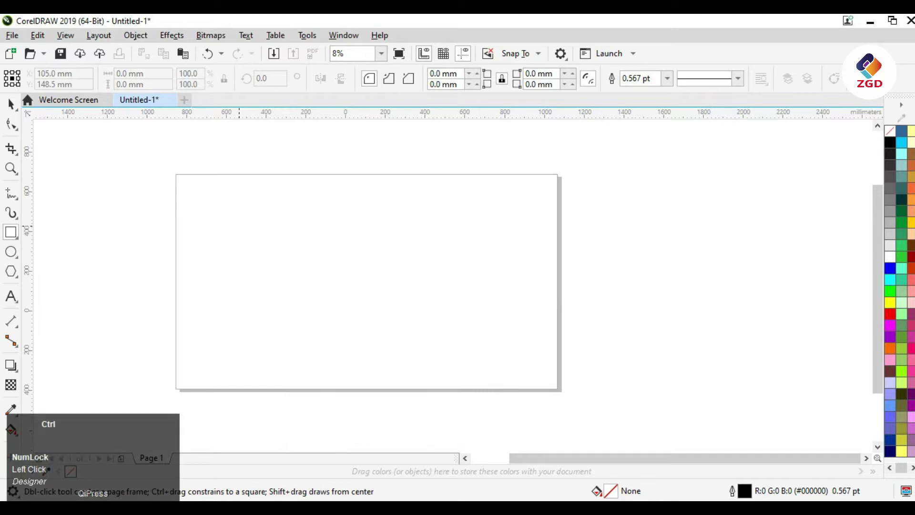
pyautogui.moveTo(238, 226); pyautogui.dragTo(320, 306)
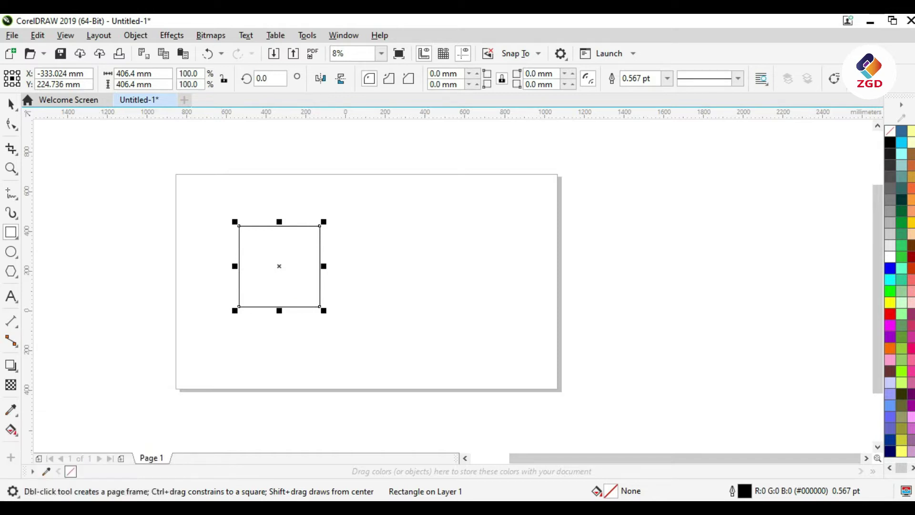
pyautogui.click(11, 103)
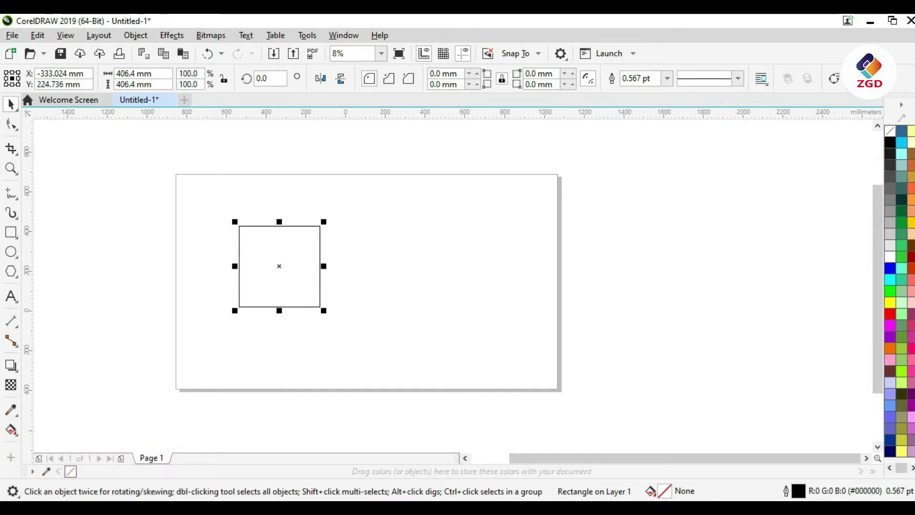
pyautogui.click(175, 429)
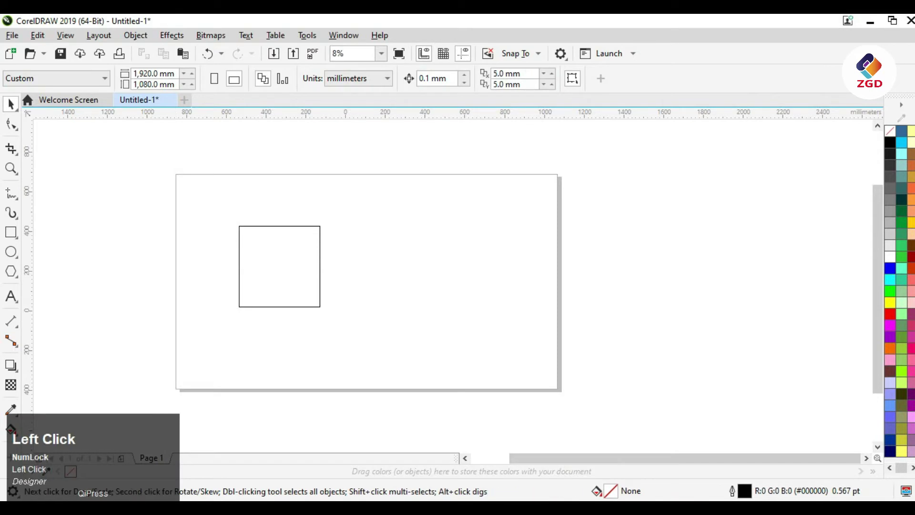
# - Resize the square to 100 mm wide and 100 mm high
pyautogui.click(279, 226)
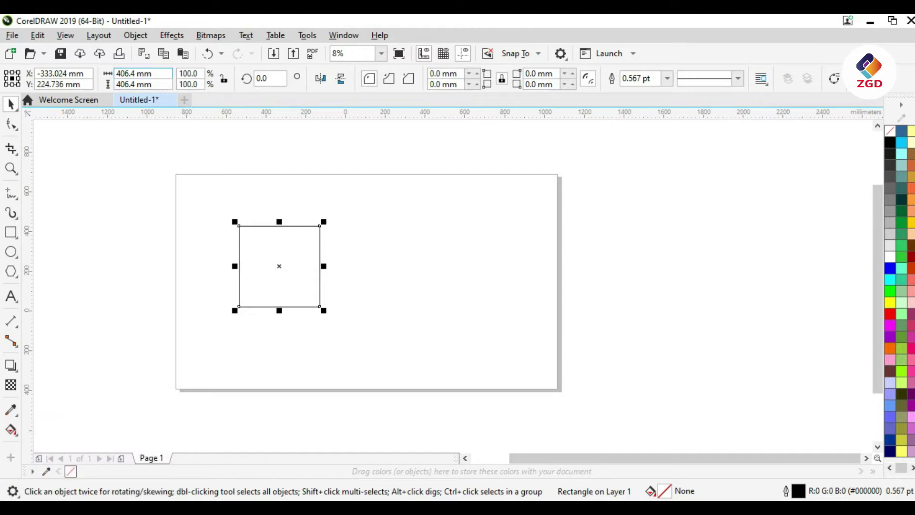
pyautogui.click(138, 73)
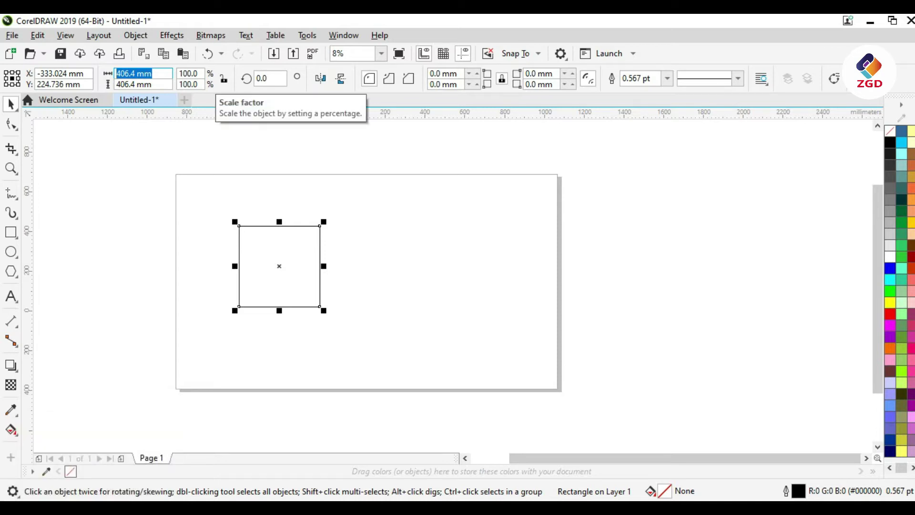
pyautogui.write('100')
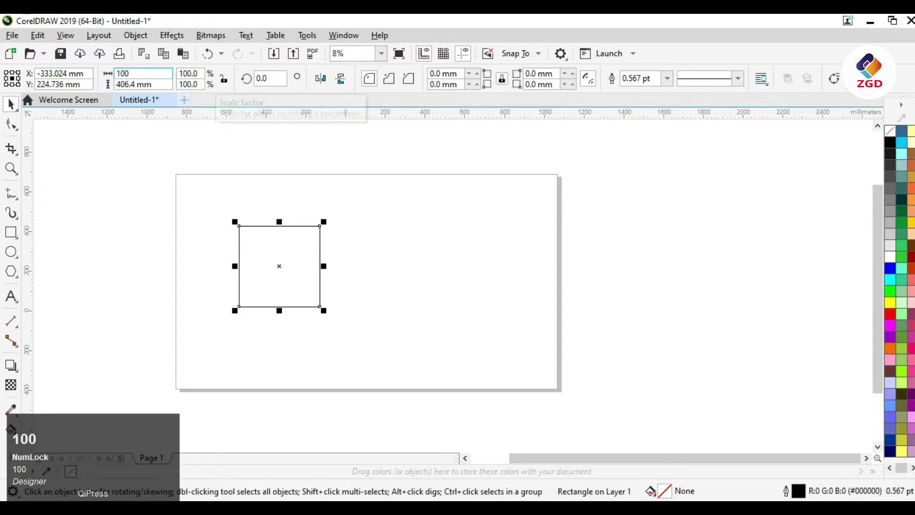
pyautogui.click(136, 85)
pyautogui.write('1')
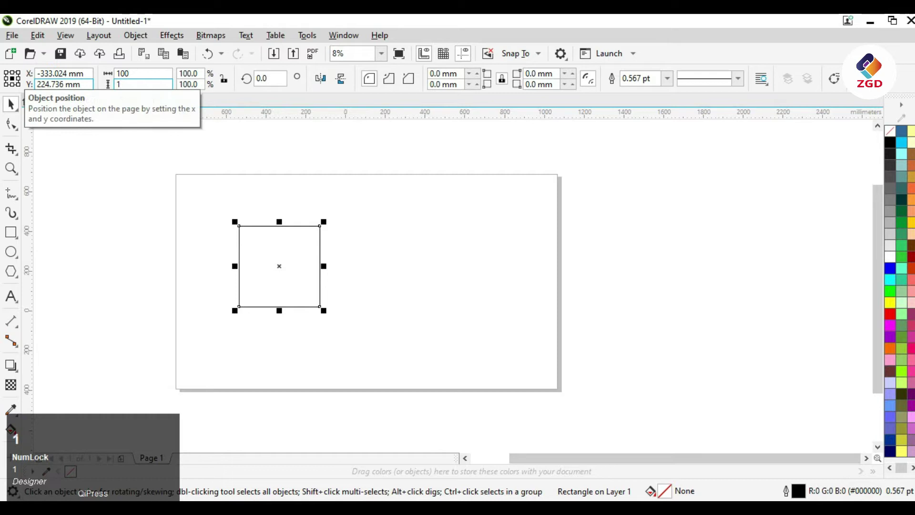
pyautogui.write('00')
pyautogui.press('Return')
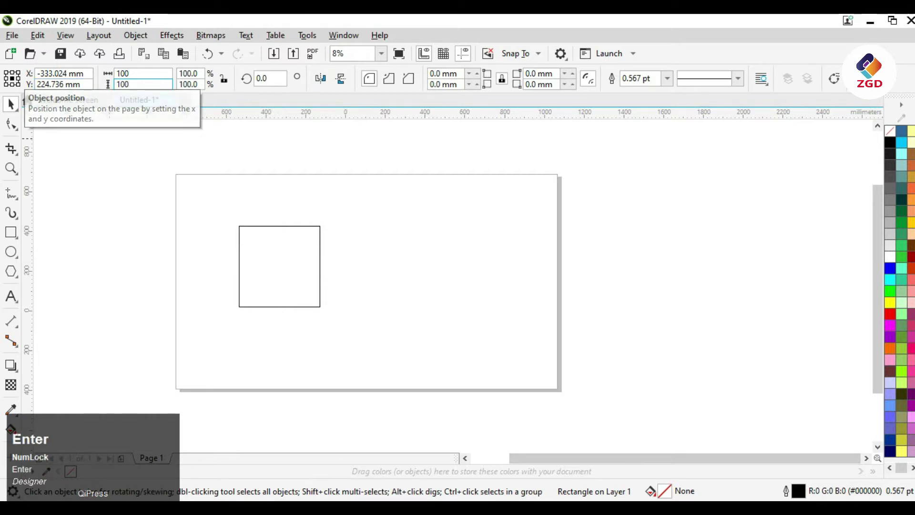
pyautogui.scroll(5, 284, 267)
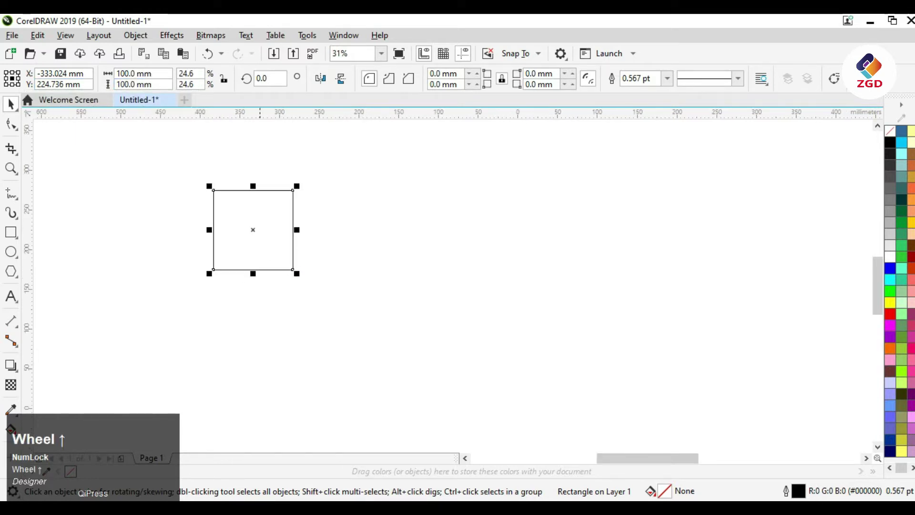
# - Duplicate the square so the copy sits directly against the original's right edge
pyautogui.click(258, 208)
pyautogui.click(239, 330)
pyautogui.moveTo(203, 227); pyautogui.dragTo(361, 227)
pyautogui.rightClick(360, 227)
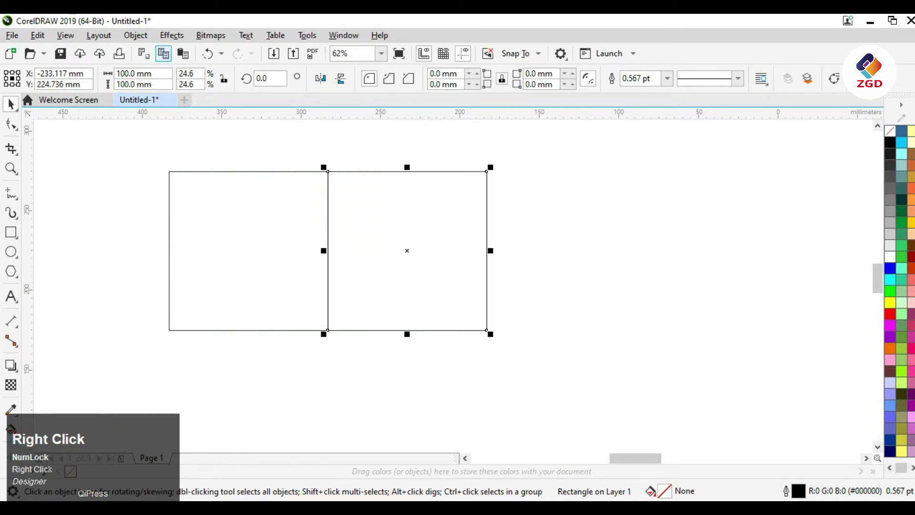
# - Set the duplicate square's width to 61.8 mm, keeping its height
pyautogui.click(134, 74)
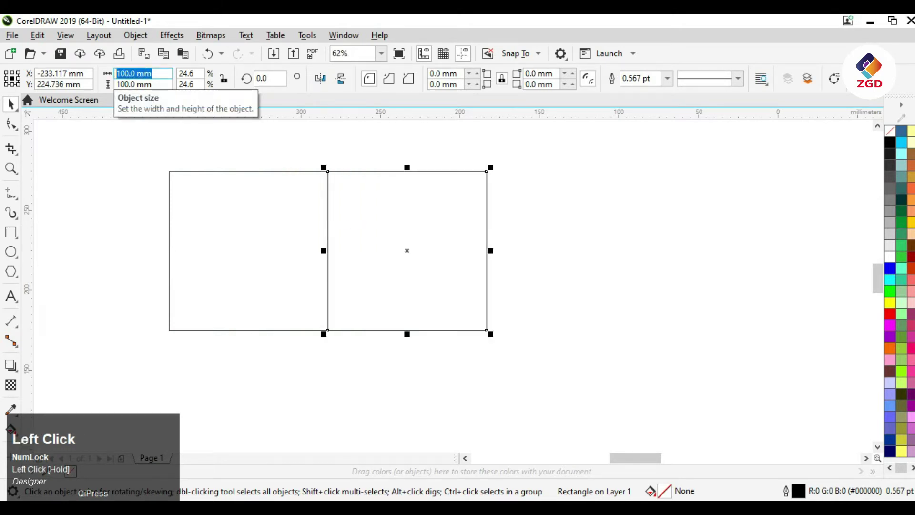
pyautogui.write('61.8')
pyautogui.press('Return')
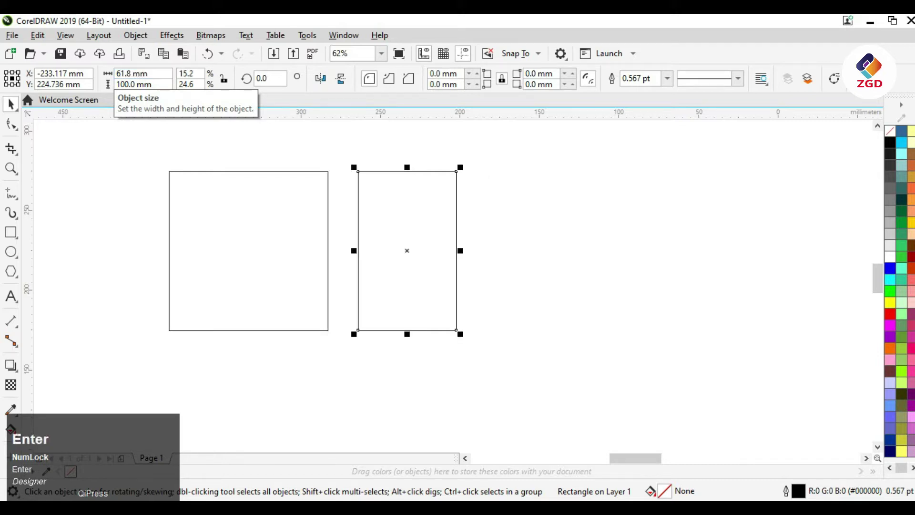
# - Move the narrow rectangle left until it snaps flush against the square's right edge
pyautogui.moveTo(382, 240)
pyautogui.mouseDown()
pyautogui.moveTo(352, 241)
pyautogui.moveTo(403, 212)
pyautogui.moveTo(405, 232)
pyautogui.moveTo(367, 241)
pyautogui.mouseUp()
pyautogui.scroll(10, 327, 172)
pyautogui.scroll(3, 392, 218)
pyautogui.scroll(7, 393, 219)
pyautogui.scroll(2, 367, 239)
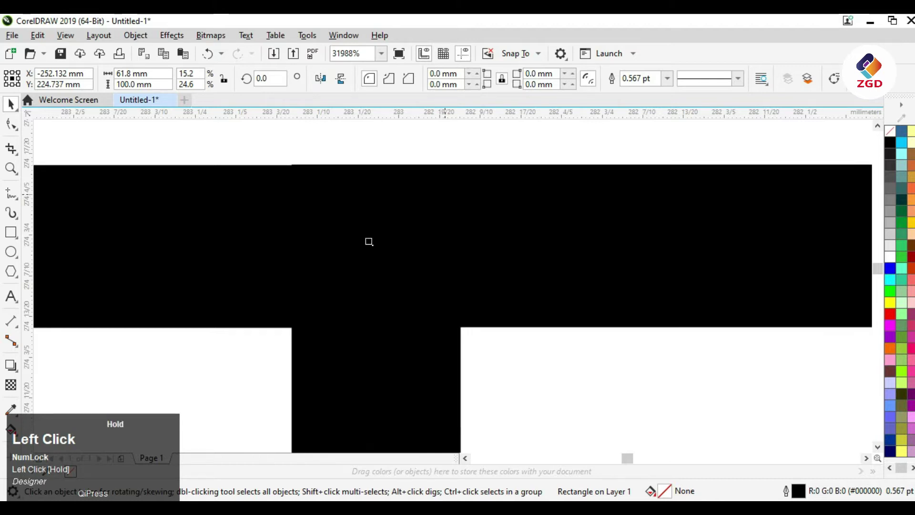
pyautogui.scroll(-1, 367, 241)
pyautogui.scroll(-6, 367, 241)
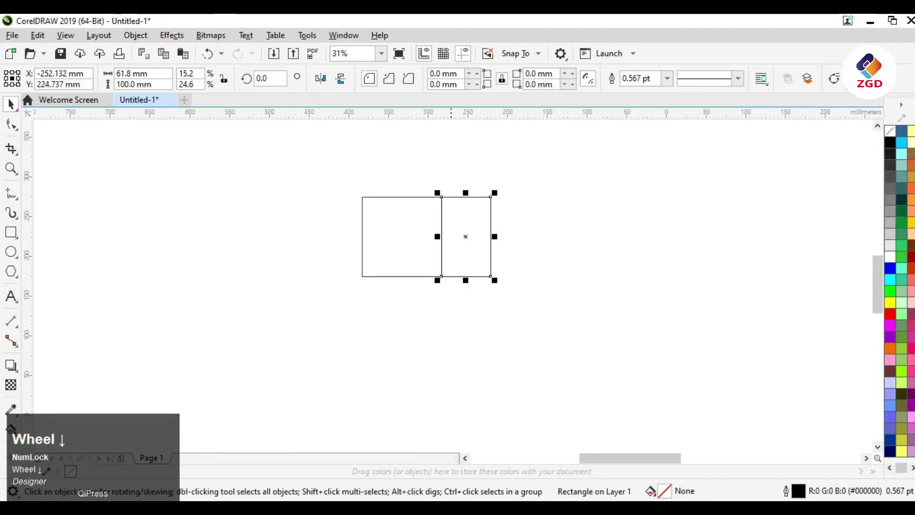
# - Group the square and the narrow rectangle together
pyautogui.click(368, 241)
pyautogui.moveTo(332, 179); pyautogui.dragTo(545, 319)
pyautogui.hotkey('ctrl', 'g')
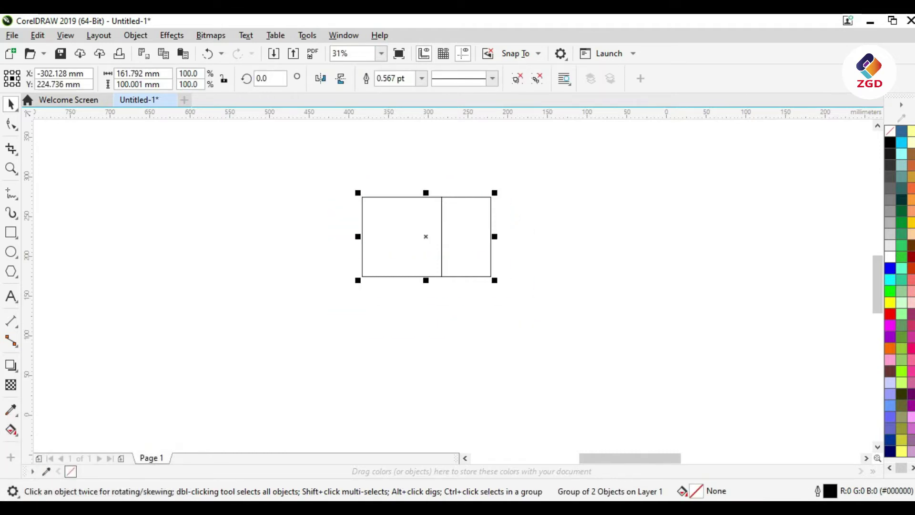
# - Create one copy of the group rotated by 270° about its centre with the Transform rotation settings
pyautogui.click(344, 35)
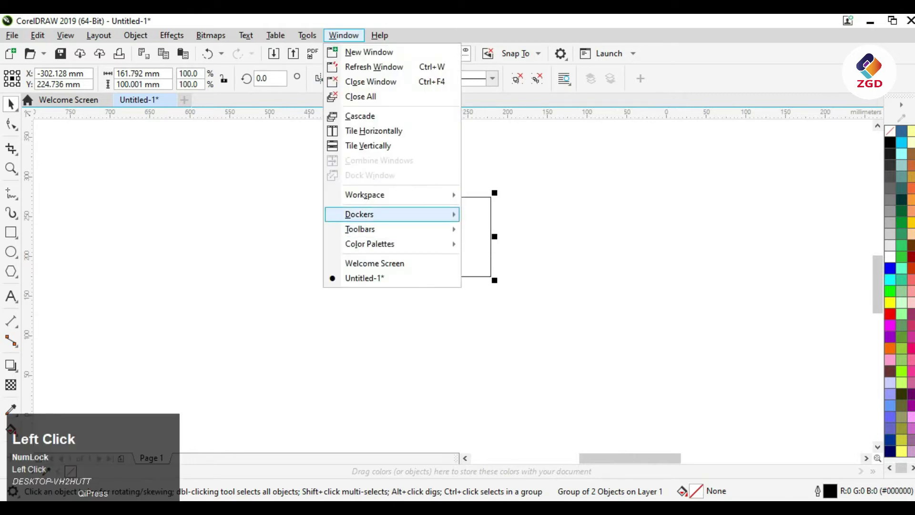
pyautogui.moveTo(360, 214)
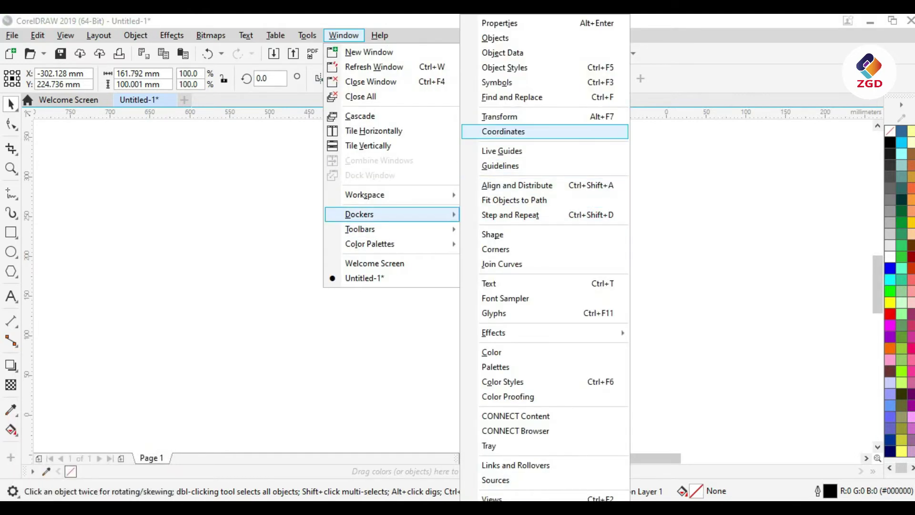
pyautogui.click(500, 116)
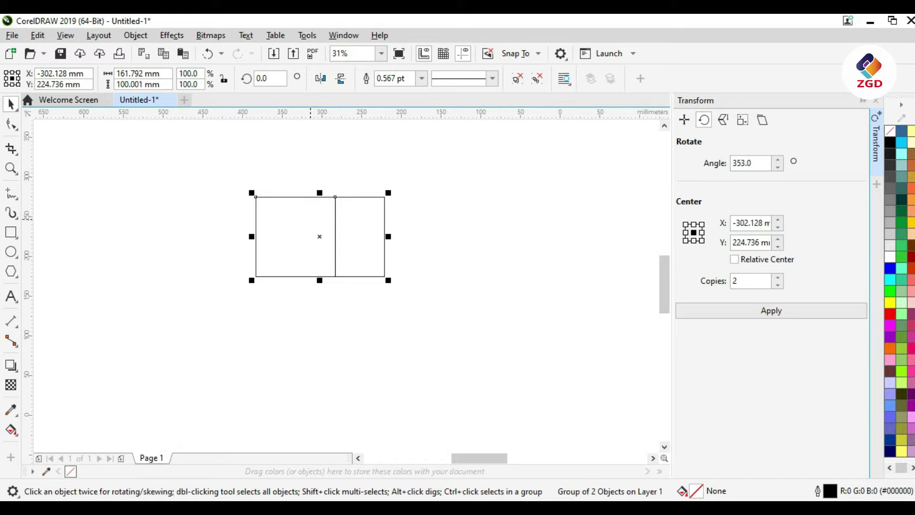
pyautogui.click(749, 163)
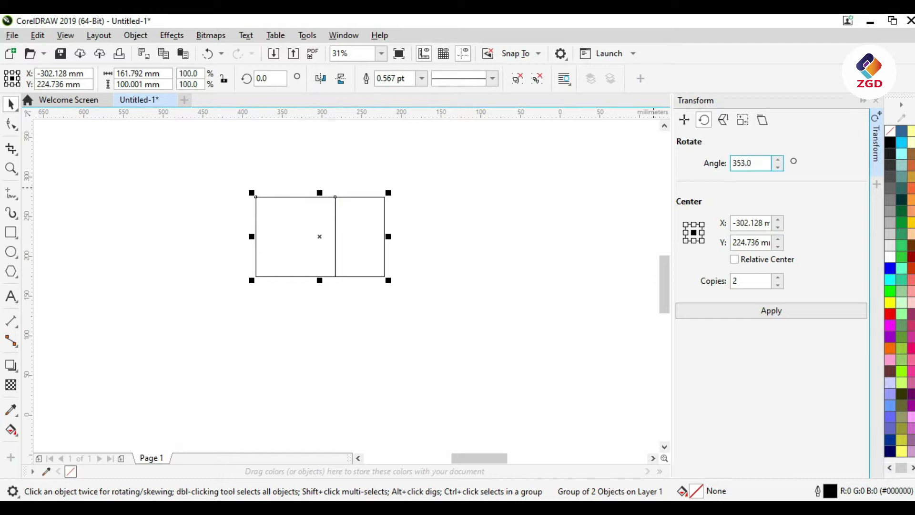
pyautogui.write('270')
pyautogui.click(750, 281)
pyautogui.write('1')
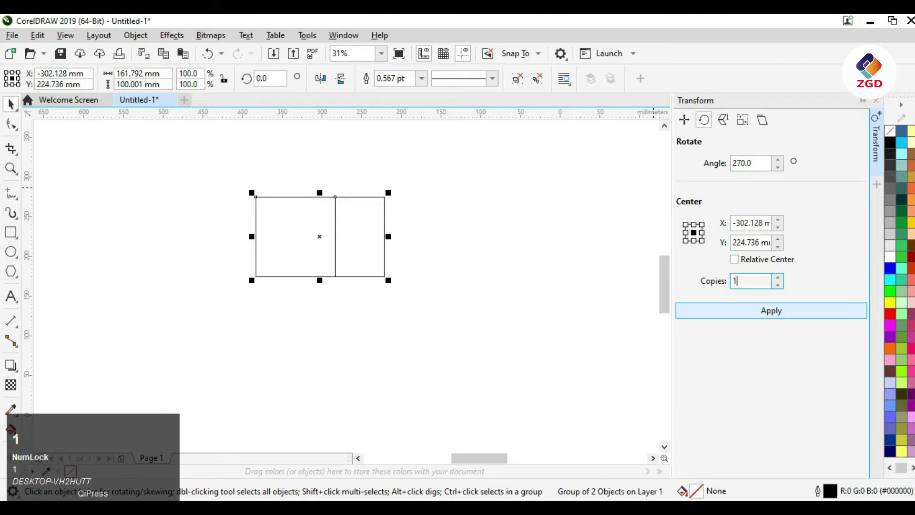
pyautogui.click(771, 311)
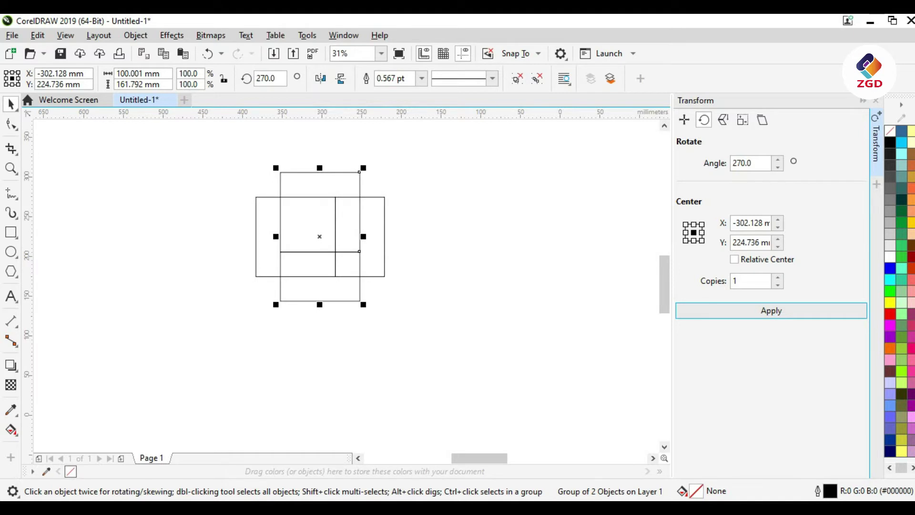
# - Move the rotated copy over the narrow rectangle and scale it down to about 65 × 105 mm
pyautogui.moveTo(316, 201); pyautogui.dragTo(359, 211)
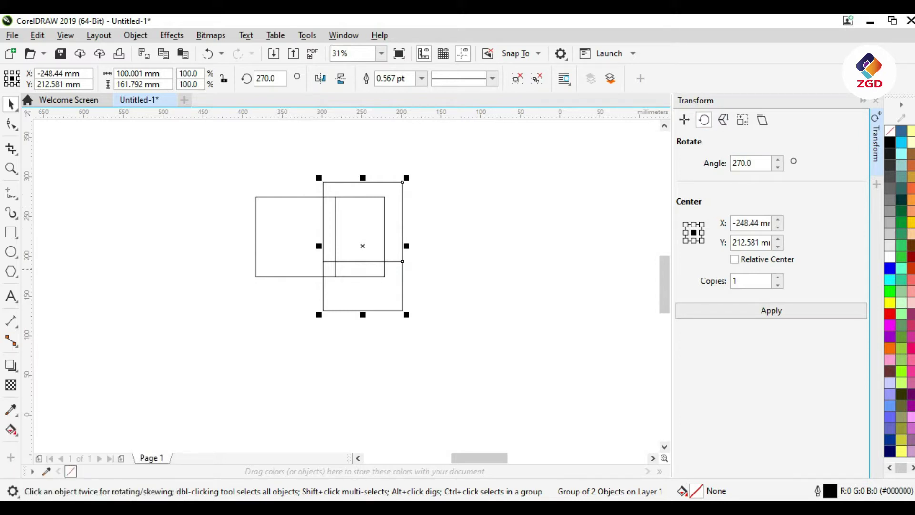
pyautogui.moveTo(406, 315); pyautogui.dragTo(386, 284)
pyautogui.scroll(1, 353, 210)
pyautogui.moveTo(286, 144); pyautogui.dragTo(310, 181)
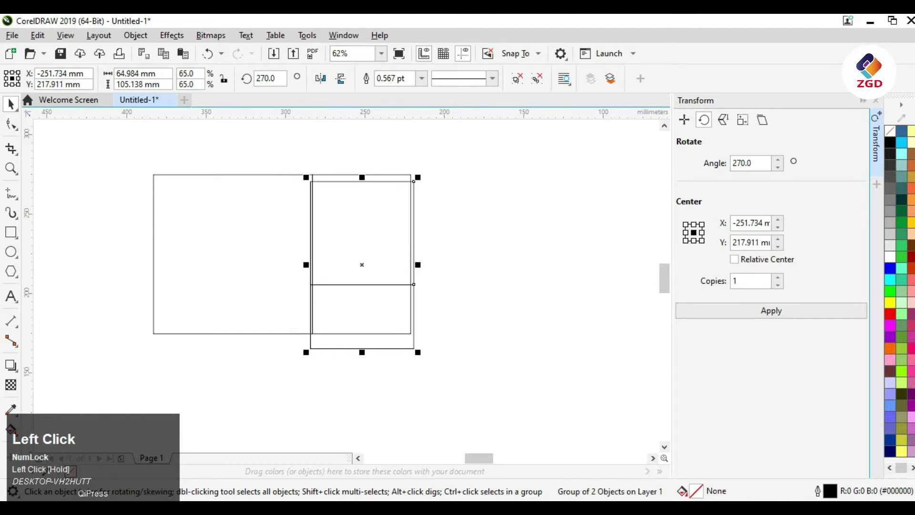
# - Snap and scale the rotated copy to fit the narrow rectangle exactly at 61.8 × 100 mm
pyautogui.moveTo(361, 231); pyautogui.dragTo(360, 223)
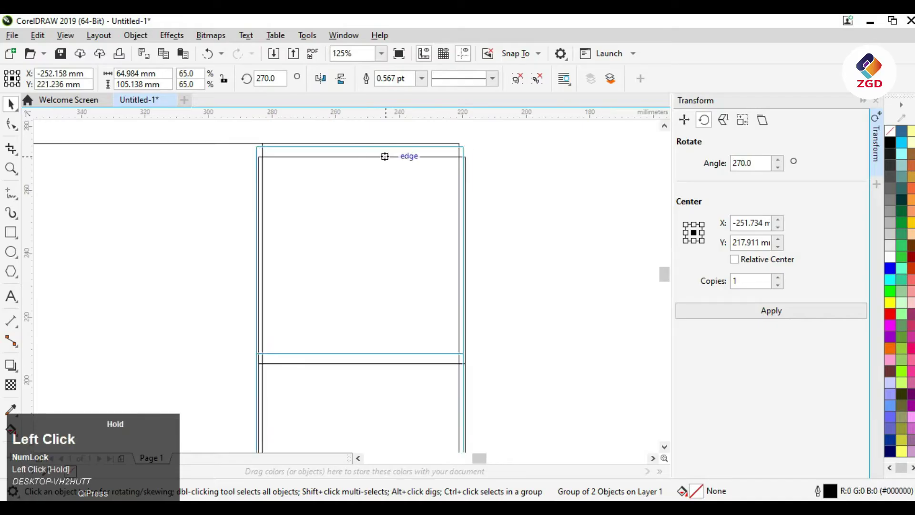
pyautogui.scroll(-1, 405, 248)
pyautogui.scroll(2, 328, 300)
pyautogui.scroll(2, 325, 288)
pyautogui.scroll(-6, 353, 333)
pyautogui.click(352, 334)
pyautogui.scroll(3, 361, 341)
pyautogui.click(371, 321)
pyautogui.scroll(-2, 371, 321)
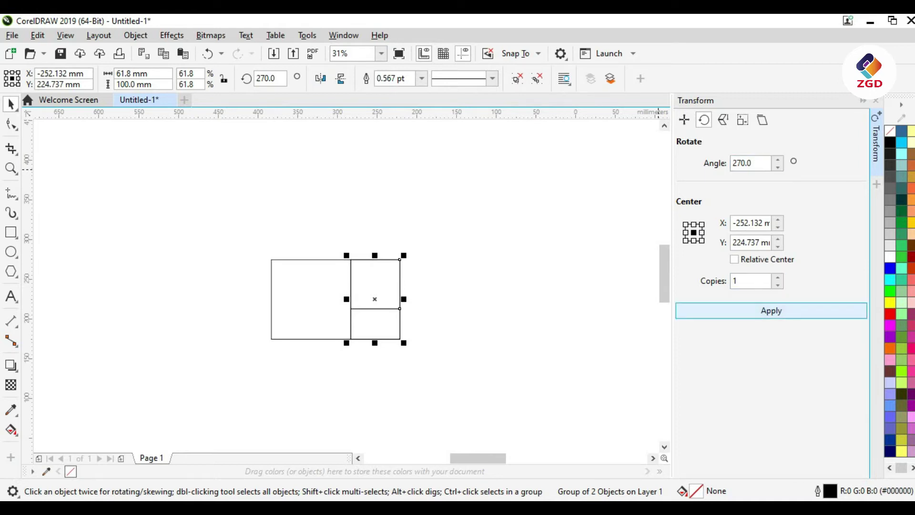
# - Create another 270° rotated copy of the fitted group and shrink it into the lower compartment to about 60 × 37 mm
pyautogui.click(771, 311)
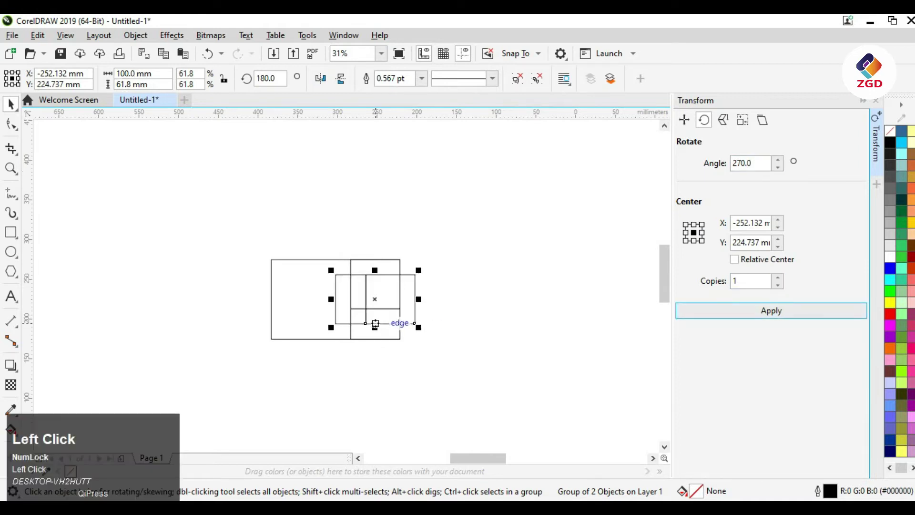
pyautogui.moveTo(376, 297); pyautogui.dragTo(376, 322)
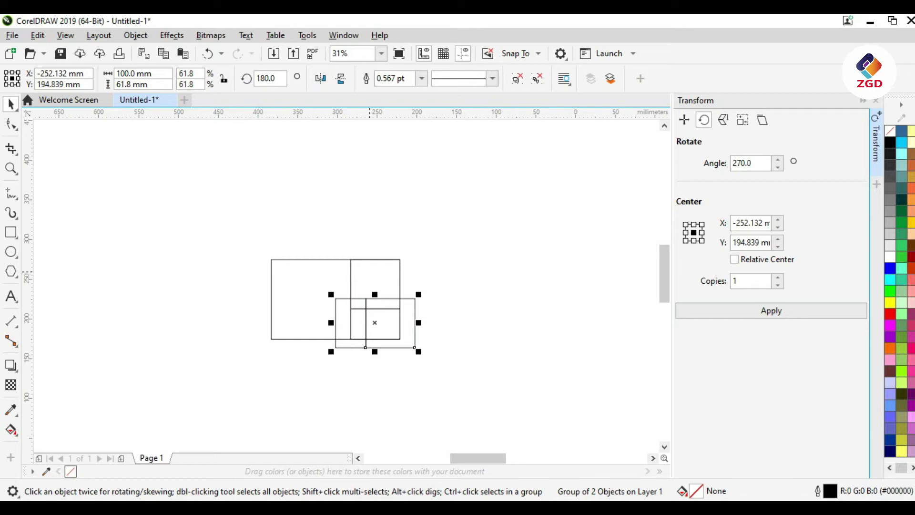
pyautogui.scroll(2, 376, 361)
pyautogui.scroll(-1, 376, 361)
pyautogui.moveTo(457, 231); pyautogui.dragTo(413, 260)
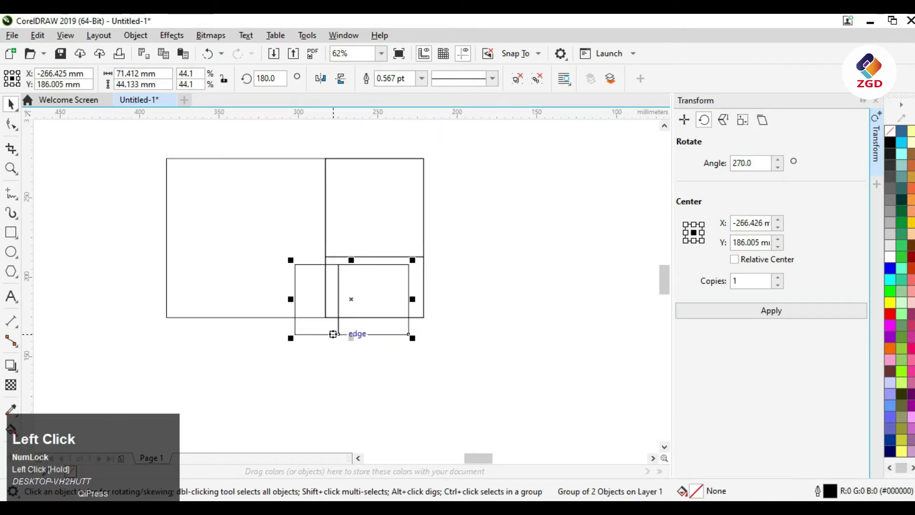
pyautogui.moveTo(291, 338); pyautogui.dragTo(321, 317)
pyautogui.scroll(1, 352, 315)
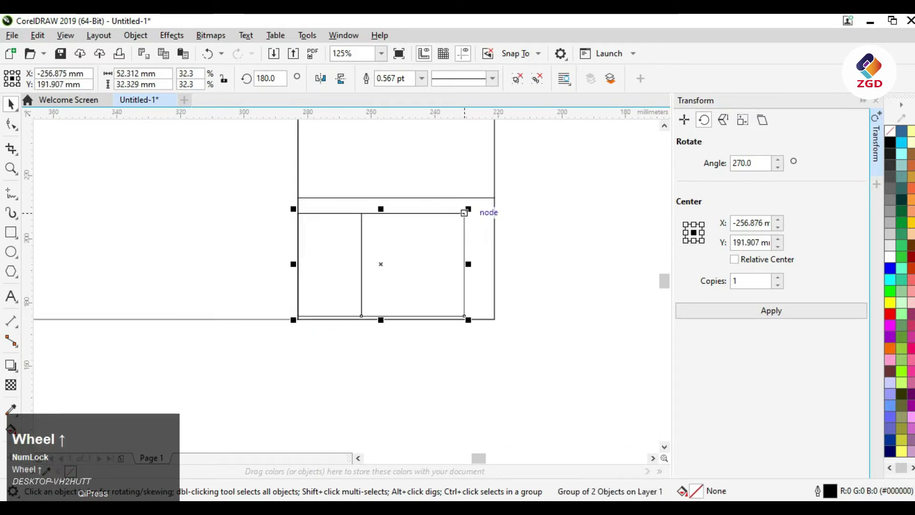
pyautogui.moveTo(465, 212); pyautogui.dragTo(494, 198)
# - Stretch the smallest group's right and bottom edges to fill the lower compartment at about 61.8 × 38.2 mm, and reselect it
pyautogui.scroll(2, 491, 252)
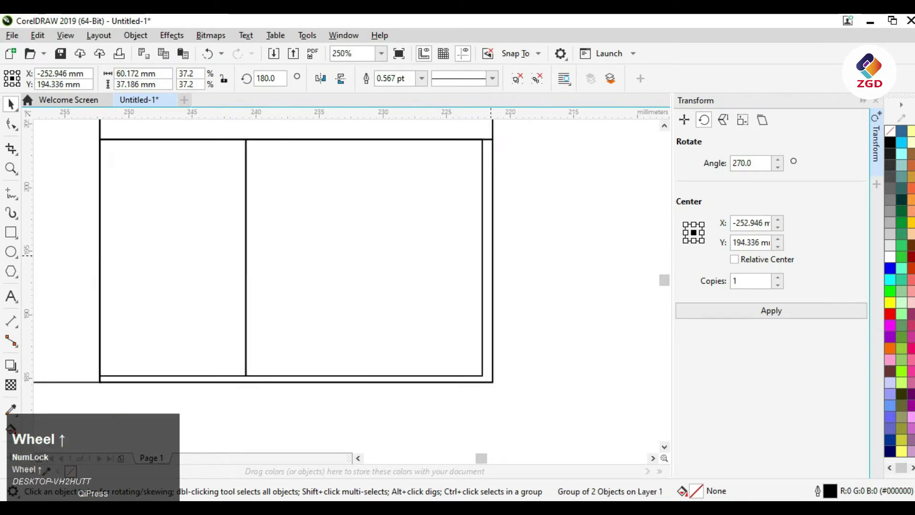
pyautogui.moveTo(477, 259); pyautogui.dragTo(495, 258)
pyautogui.scroll(-1, 495, 258)
pyautogui.scroll(-1, 497, 258)
pyautogui.scroll(2, 397, 257)
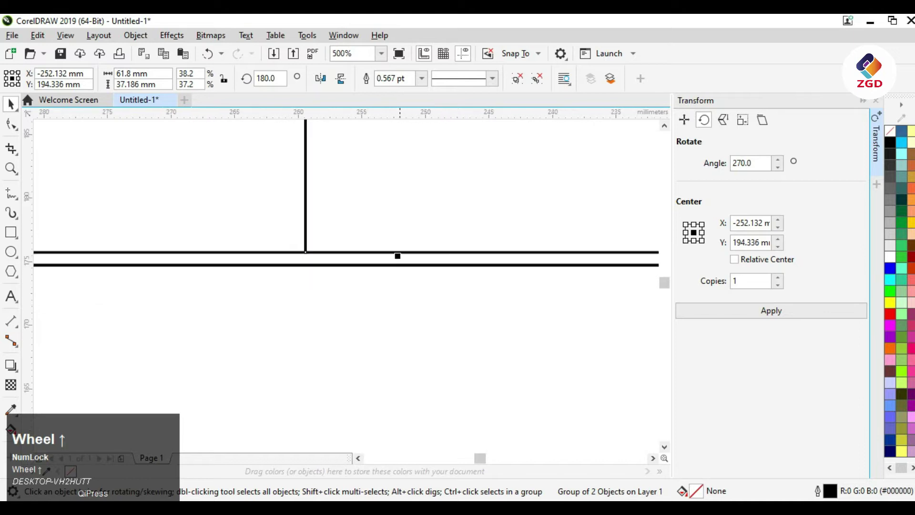
pyautogui.moveTo(398, 256); pyautogui.dragTo(398, 265)
pyautogui.scroll(-3, 398, 257)
pyautogui.click(363, 309)
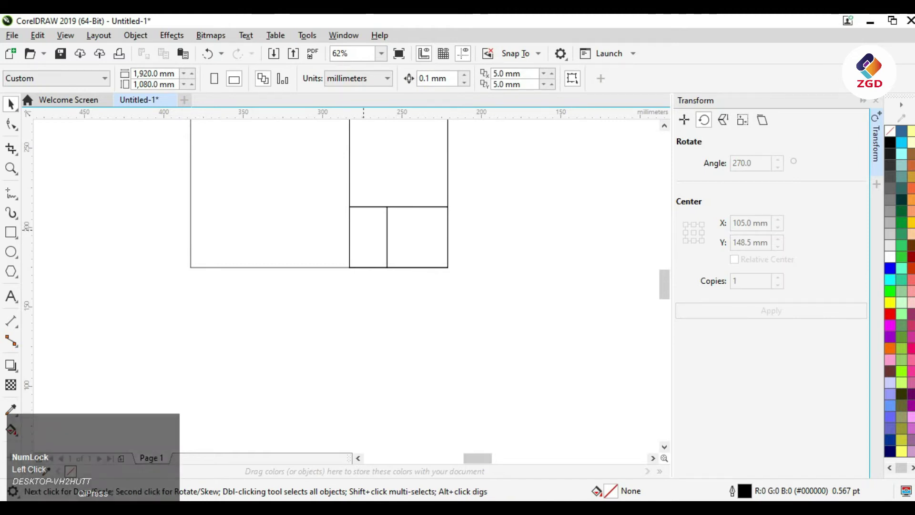
pyautogui.click(416, 236)
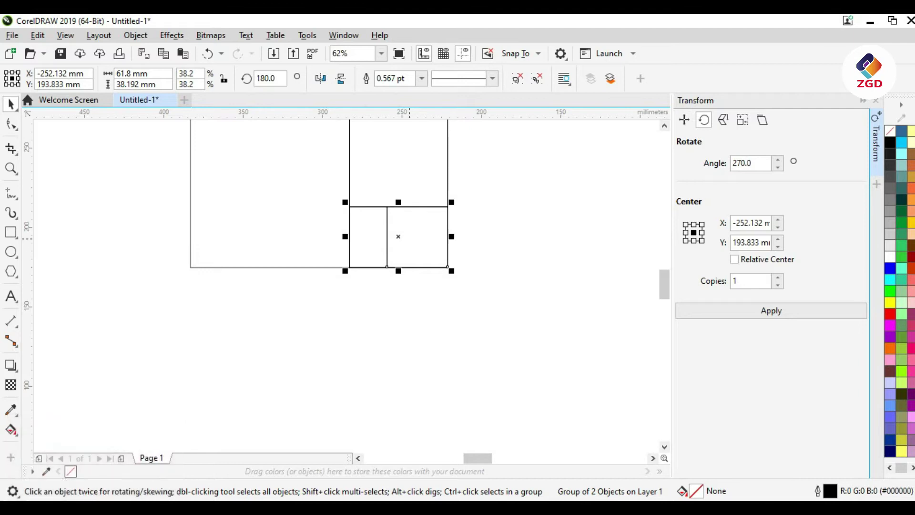
# - Create a 270° rotated copy of the smallest group and scale it into the narrow left compartment at about 23.6 × 38.3 mm
pyautogui.click(771, 310)
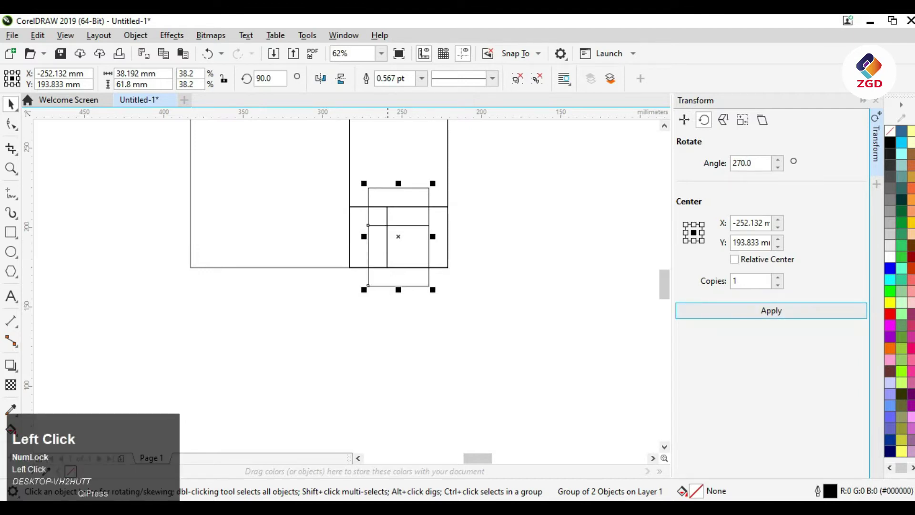
pyautogui.scroll(3, 428, 187)
pyautogui.moveTo(415, 188); pyautogui.dragTo(476, 300)
pyautogui.scroll(-2, 475, 300)
pyautogui.scroll(3, 476, 300)
pyautogui.scroll(-3, 476, 301)
# - Place the next 270° rotated copy in the upper compartment and scale it to fit at about 23 × 15 mm
pyautogui.moveTo(406, 363); pyautogui.dragTo(373, 288)
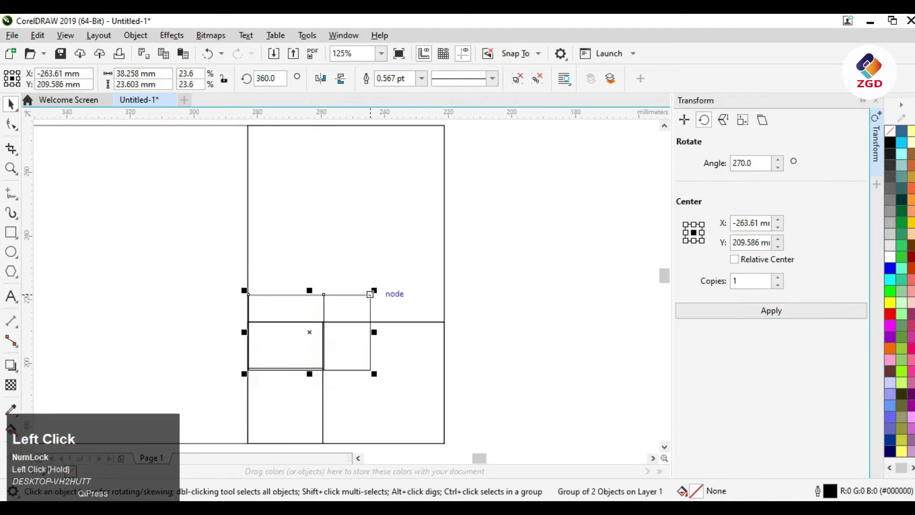
pyautogui.scroll(3, 374, 288)
pyautogui.scroll(-3, 286, 333)
pyautogui.press('space')
pyautogui.scroll(2, 248, 351)
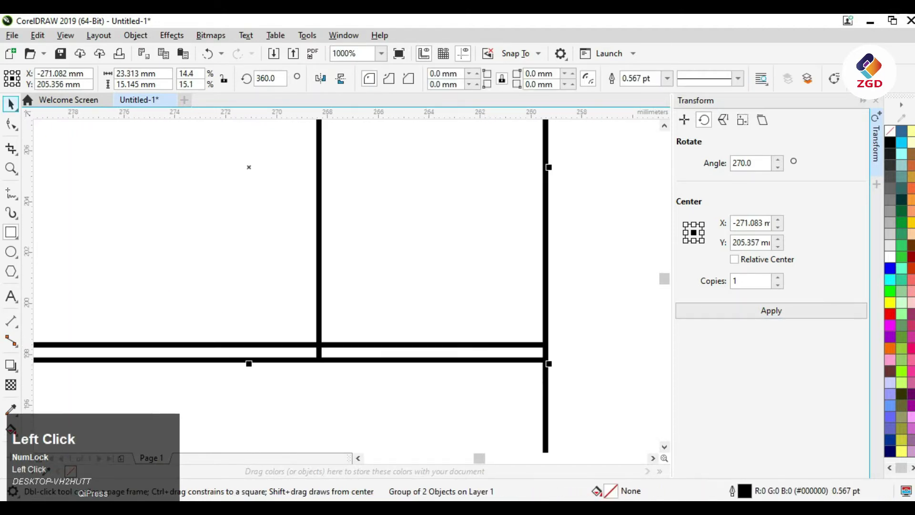
pyautogui.scroll(-2, 248, 351)
pyautogui.scroll(-2, 247, 351)
# - Scale another rotated copy of the group into the innermost right compartment at about 9 × 14.5 mm, and deselect it
pyautogui.moveTo(248, 350); pyautogui.dragTo(353, 402)
pyautogui.scroll(3, 286, 334)
pyautogui.scroll(3, 352, 403)
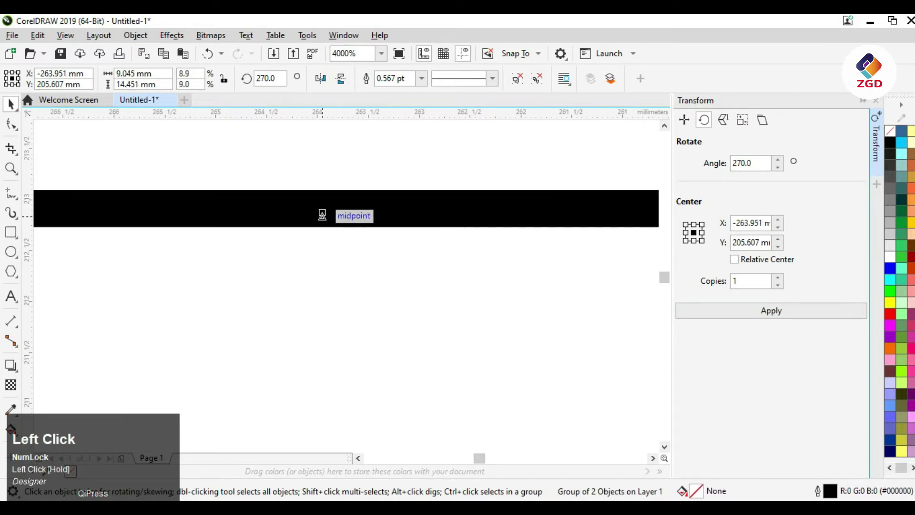
pyautogui.scroll(-1, 333, 215)
pyautogui.scroll(-3, 334, 214)
pyautogui.scroll(-1, 334, 214)
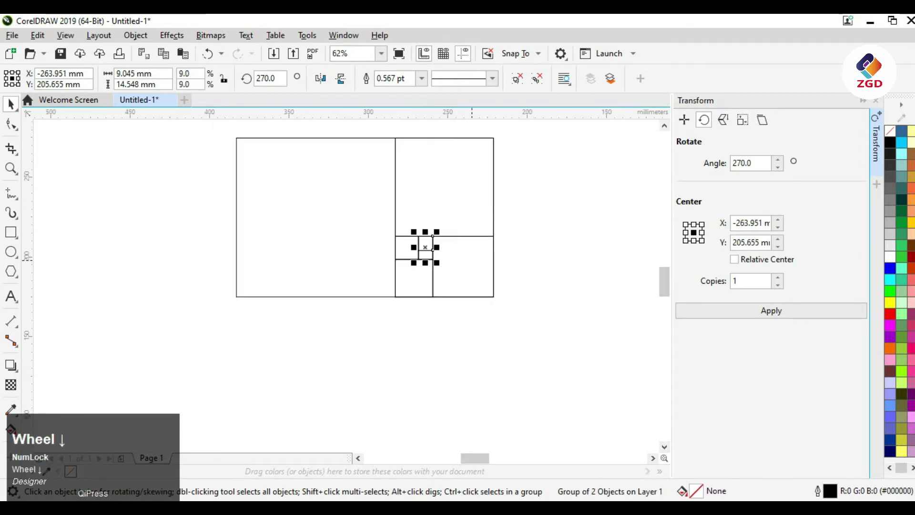
pyautogui.click(334, 215)
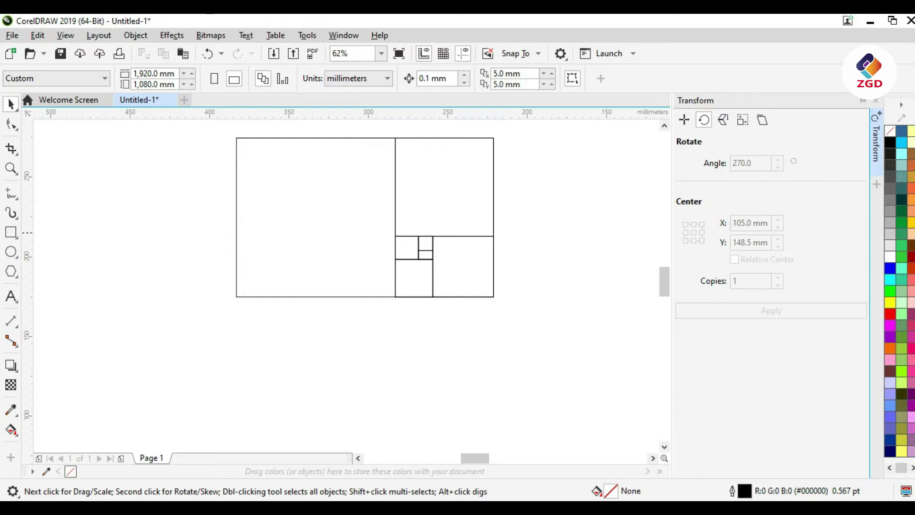
# - Draw circles from the centres of the 100 mm, 61.8 mm and 38.2 mm squares, each filling its square
pyautogui.click(10, 251)
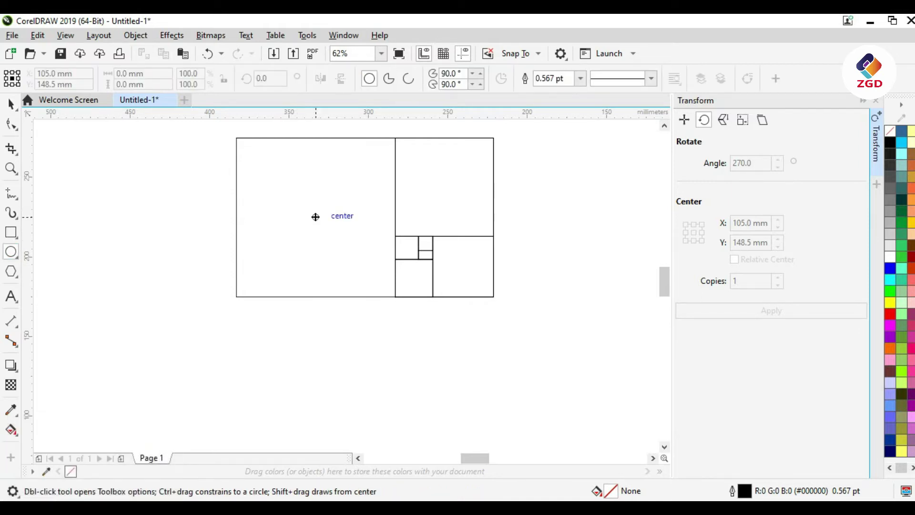
pyautogui.press('shift')
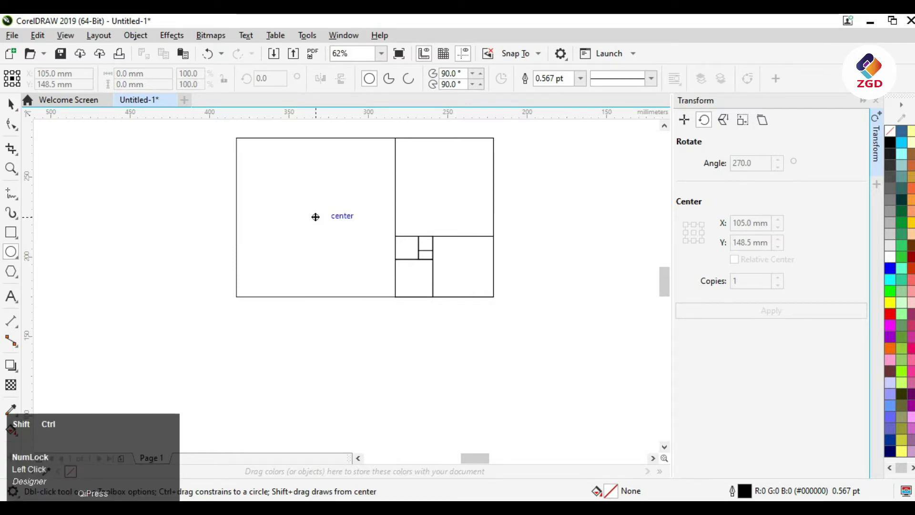
pyautogui.moveTo(315, 217)
pyautogui.mouseDown()
pyautogui.moveTo(369, 271)
pyautogui.moveTo(379, 296)
pyautogui.mouseUp()
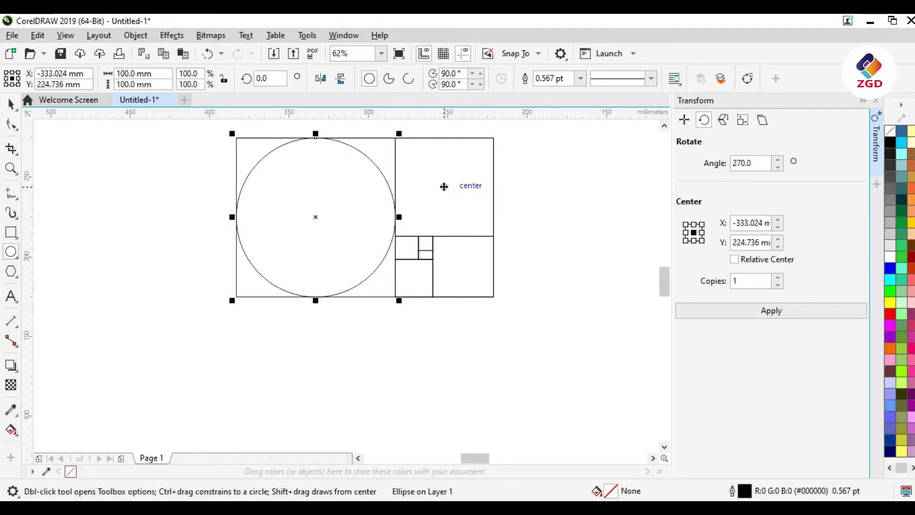
pyautogui.moveTo(444, 187); pyautogui.dragTo(494, 236)
pyautogui.moveTo(463, 266); pyautogui.dragTo(493, 297)
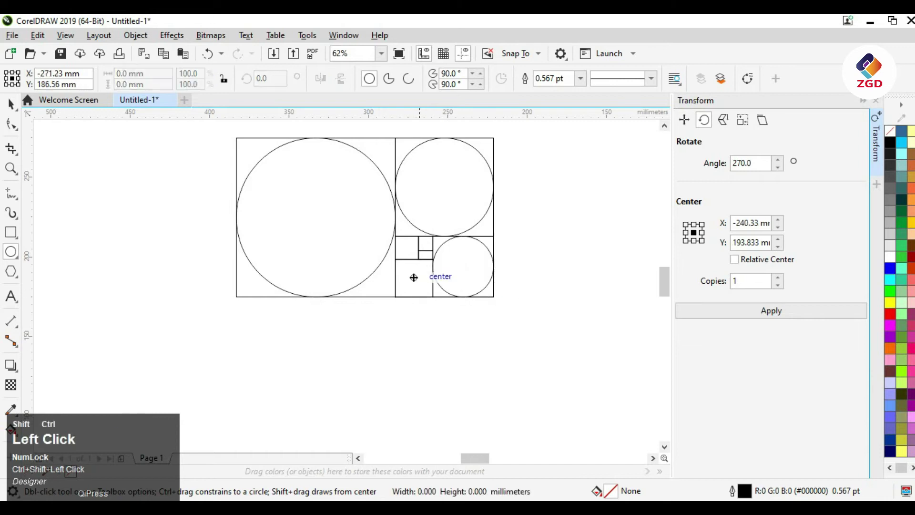
# - Draw centred circles filling the three smallest squares of the grid, the last one about 9 mm across
pyautogui.moveTo(414, 278); pyautogui.dragTo(432, 296)
pyautogui.scroll(5, 422, 271)
pyautogui.moveTo(363, 183); pyautogui.dragTo(410, 229)
pyautogui.moveTo(438, 165); pyautogui.dragTo(449, 194)
pyautogui.scroll(-6, 450, 194)
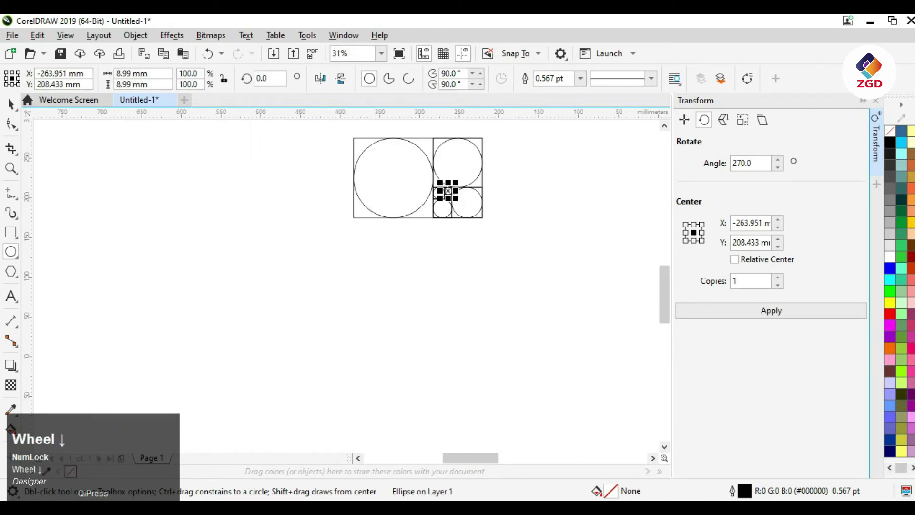
# - Move the 100 mm circle out of its square into the empty area left of the grid
pyautogui.click(11, 103)
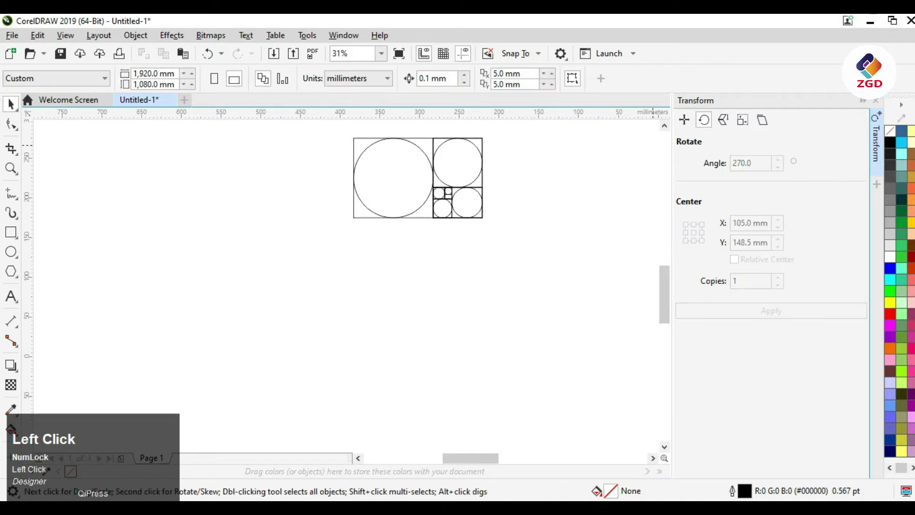
pyautogui.scroll(1, 664, 290)
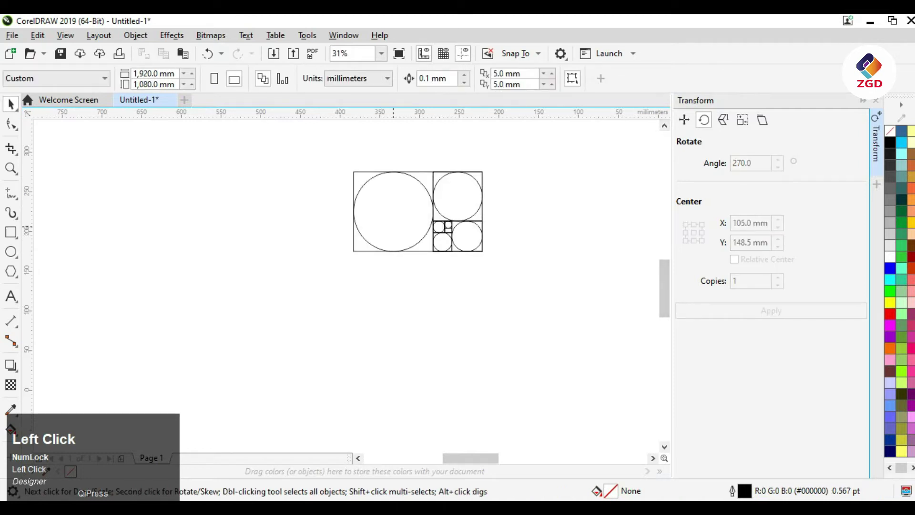
pyautogui.click(393, 172)
pyautogui.moveTo(393, 172); pyautogui.dragTo(222, 196)
pyautogui.click(286, 333)
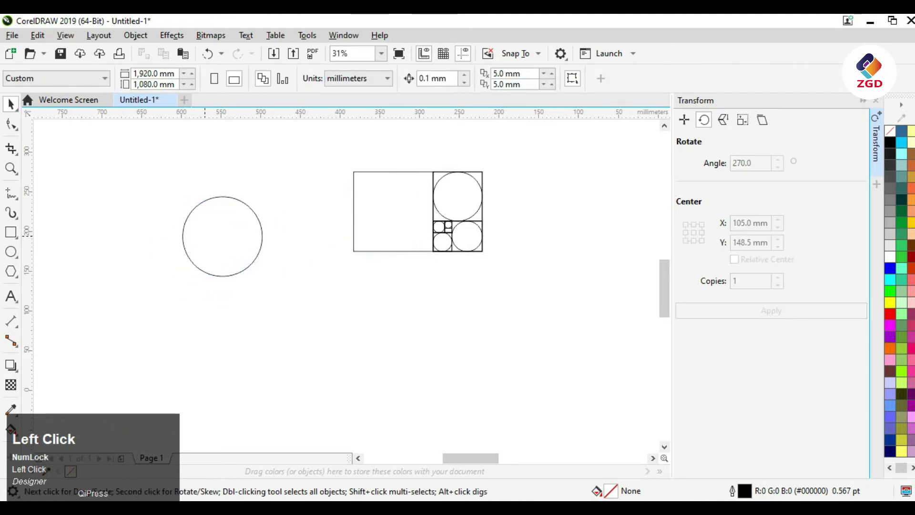
# - Move the 61.8 mm and 38.2 mm circles out of the grid and centre them inside the 100 mm circle
pyautogui.click(222, 197)
pyautogui.click(457, 173)
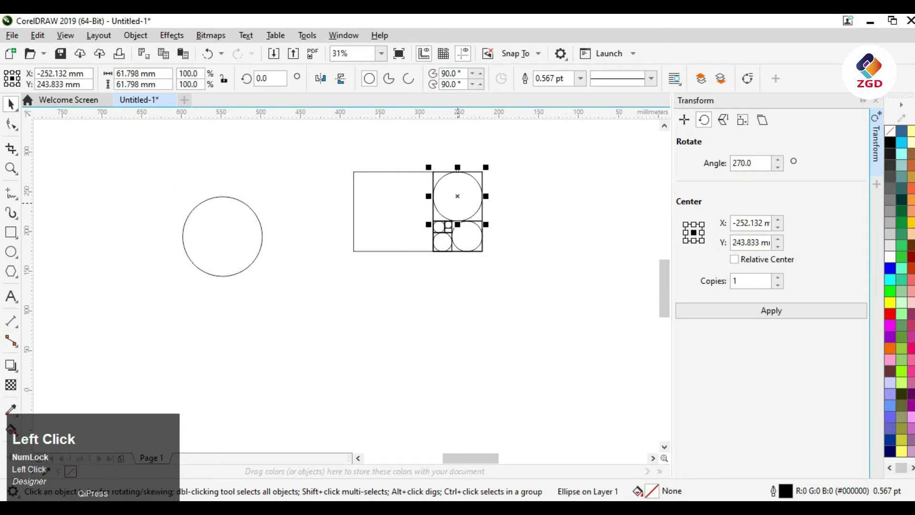
pyautogui.moveTo(457, 173); pyautogui.dragTo(221, 235)
pyautogui.click(467, 235)
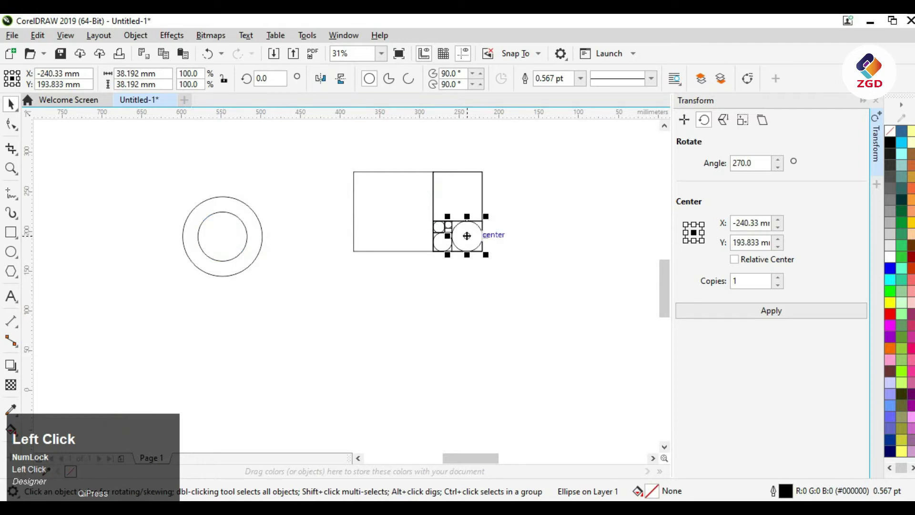
pyautogui.moveTo(466, 235); pyautogui.dragTo(222, 236)
# - Centre the 23.6 mm circle and the next smaller circle inside the concentric circles
pyautogui.scroll(1, 434, 237)
pyautogui.moveTo(443, 216); pyautogui.dragTo(198, 236)
pyautogui.click(333, 200)
pyautogui.scroll(1, 197, 235)
pyautogui.scroll(-2, 282, 284)
# - Select all five concentric circles, move them together farther left of the grid, and deselect them
pyautogui.moveTo(229, 195); pyautogui.dragTo(338, 303)
pyautogui.moveTo(284, 250); pyautogui.dragTo(127, 231)
pyautogui.scroll(2, 263, 184)
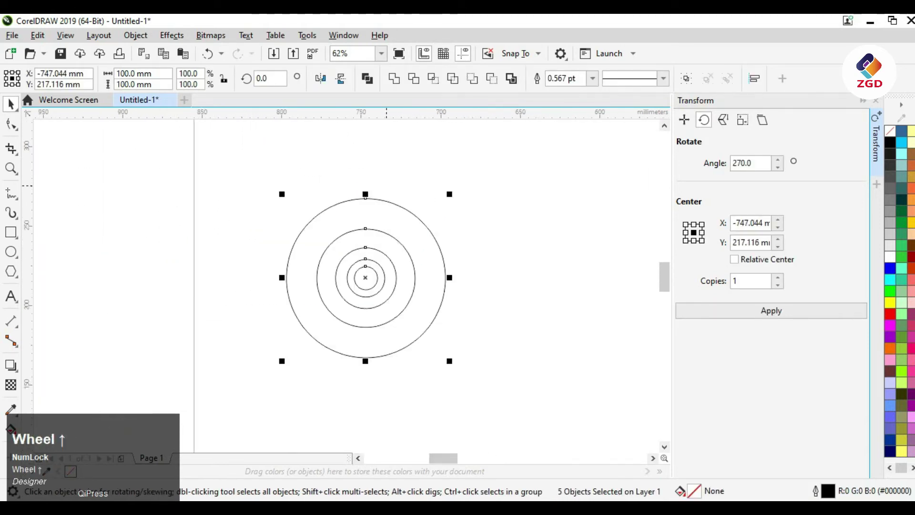
pyautogui.scroll(-1, 386, 206)
pyautogui.scroll(1, 435, 292)
pyautogui.scroll(-1, 435, 292)
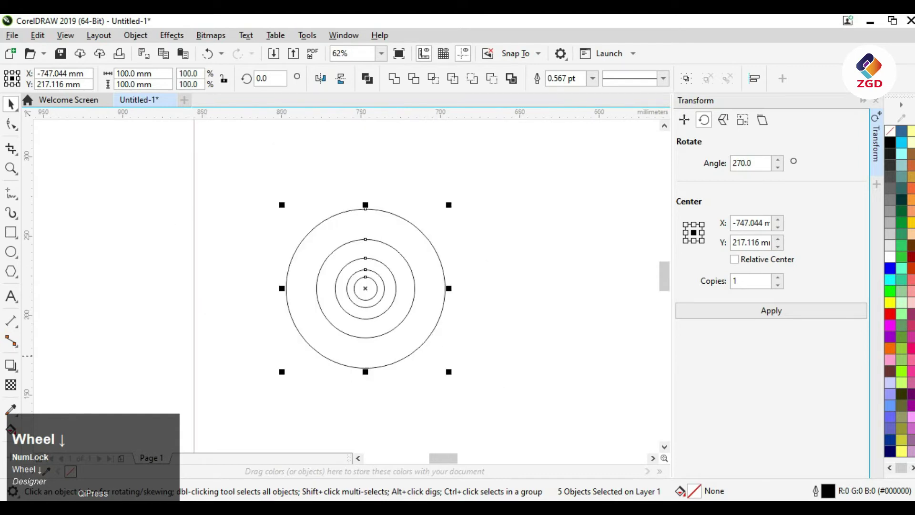
pyautogui.click(520, 338)
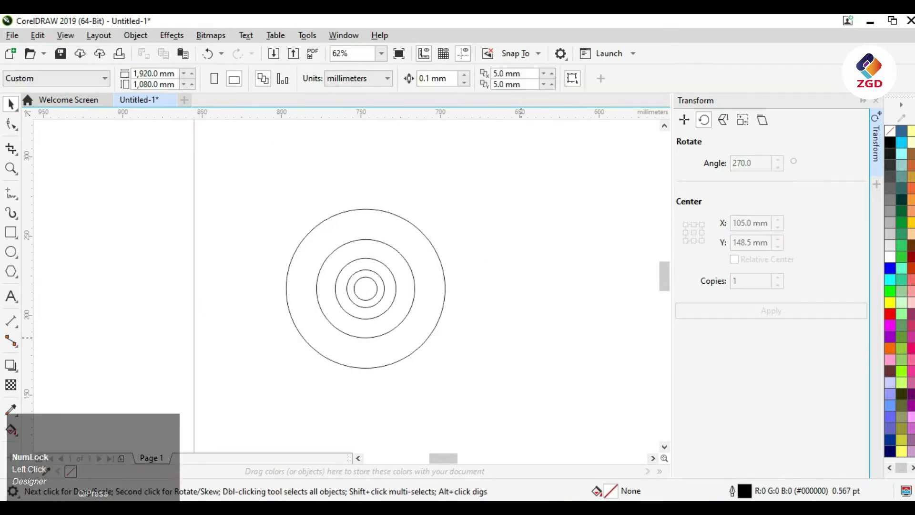
# - Move the 23.6 mm circle right so its right edge meets the right side of the 100 mm circle
pyautogui.scroll(2, 414, 306)
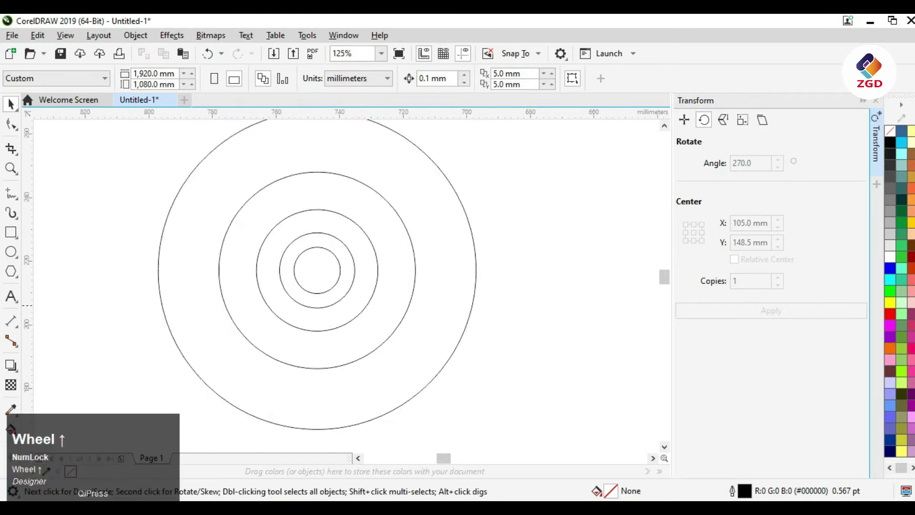
pyautogui.click(664, 126)
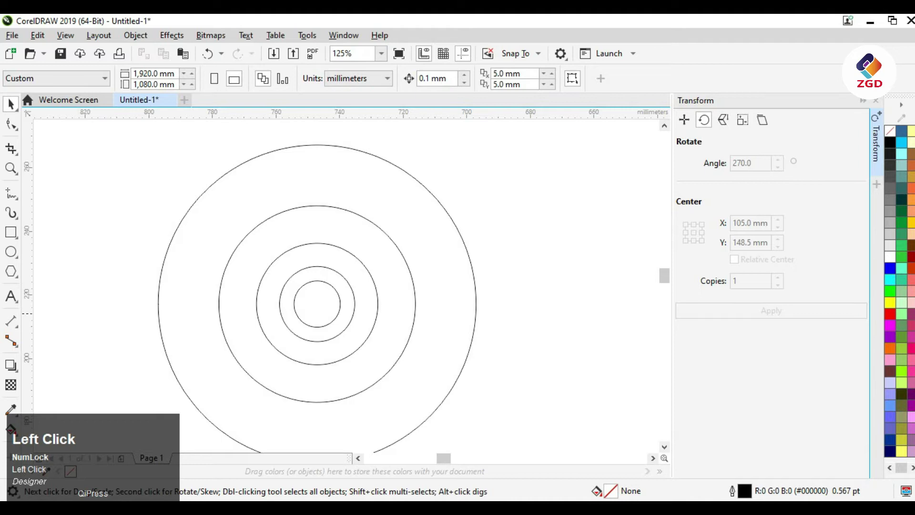
pyautogui.click(353, 316)
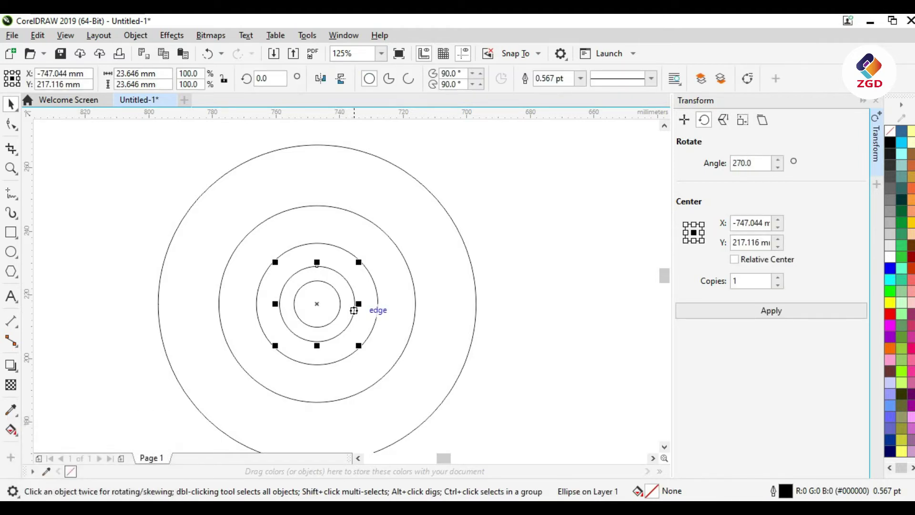
pyautogui.moveTo(354, 309); pyautogui.dragTo(475, 303)
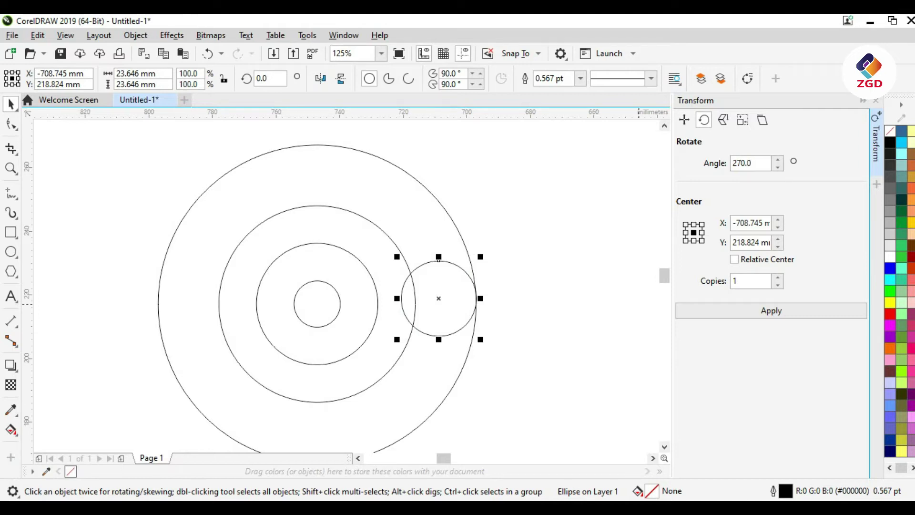
# - Rotate the moved 23.6 mm circle by 349° with 0 copies, using the shared centre of the concentric circles as rotation centre
pyautogui.moveTo(768, 163); pyautogui.dragTo(733, 163)
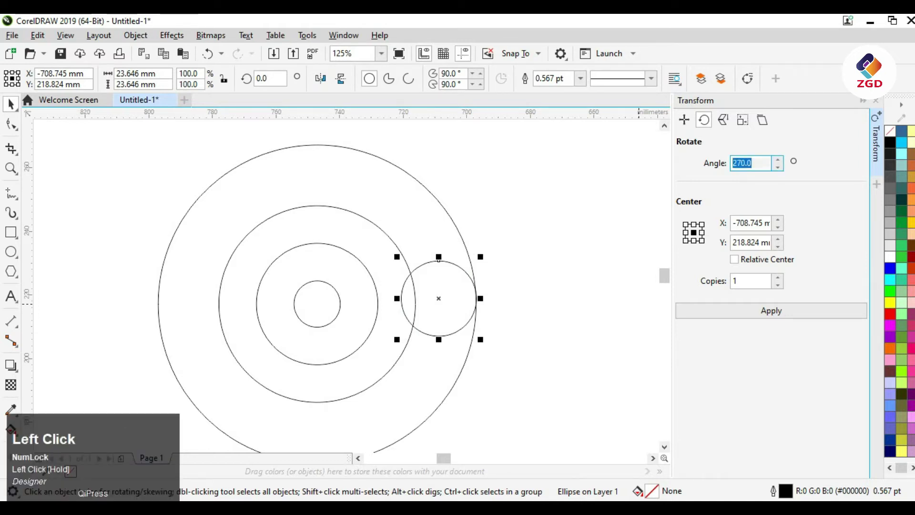
pyautogui.write('349')
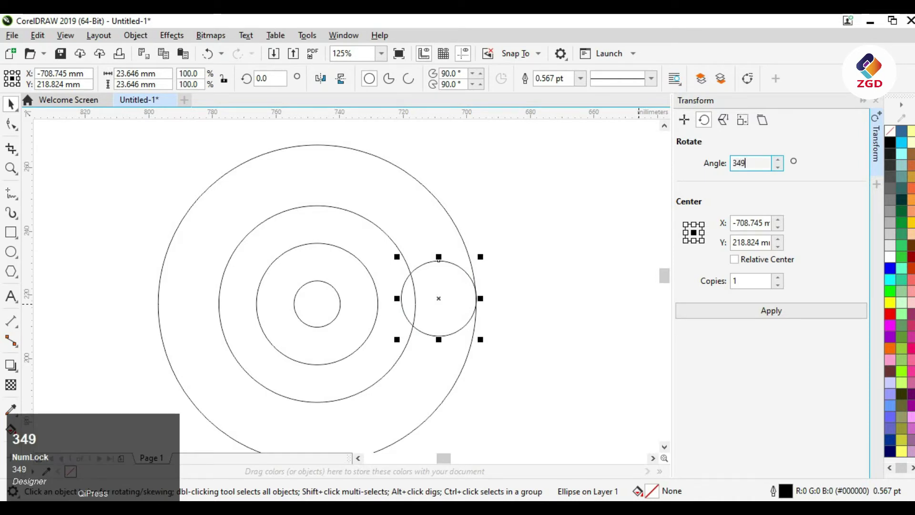
pyautogui.click(735, 280)
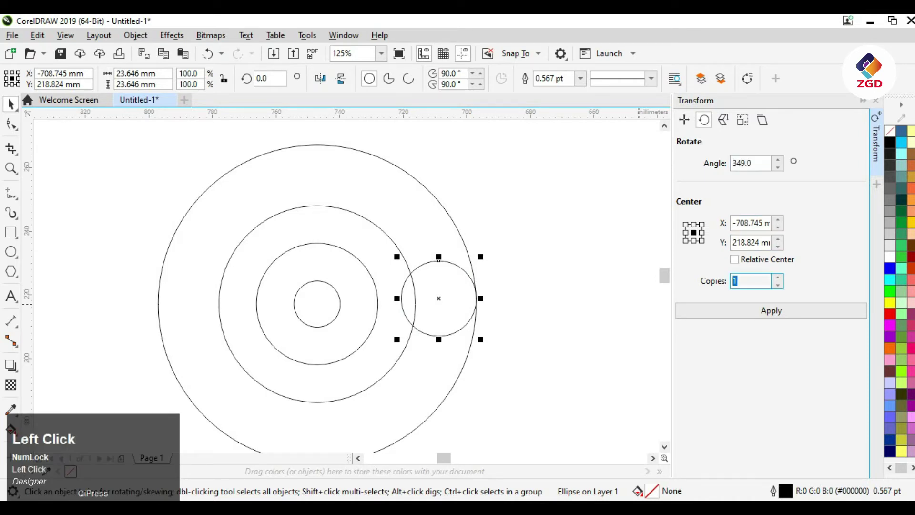
pyautogui.write('0')
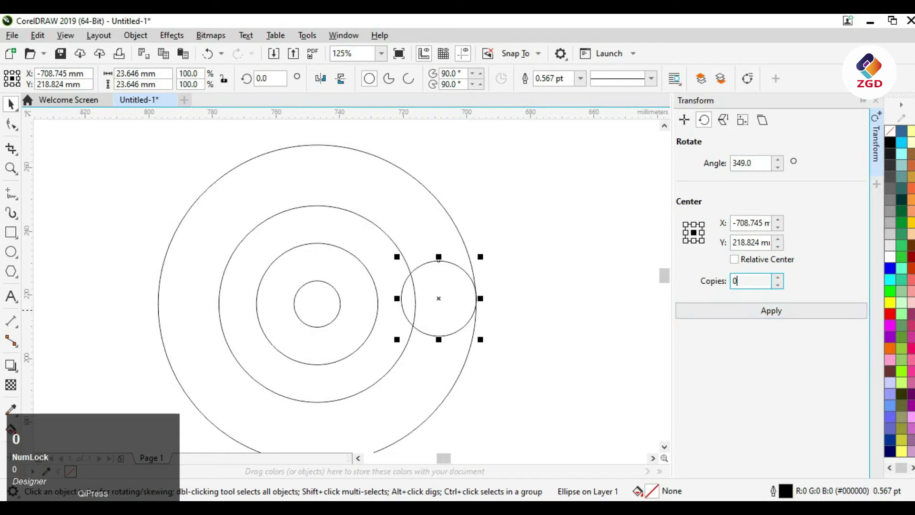
pyautogui.click(438, 298)
pyautogui.moveTo(438, 298); pyautogui.dragTo(317, 303)
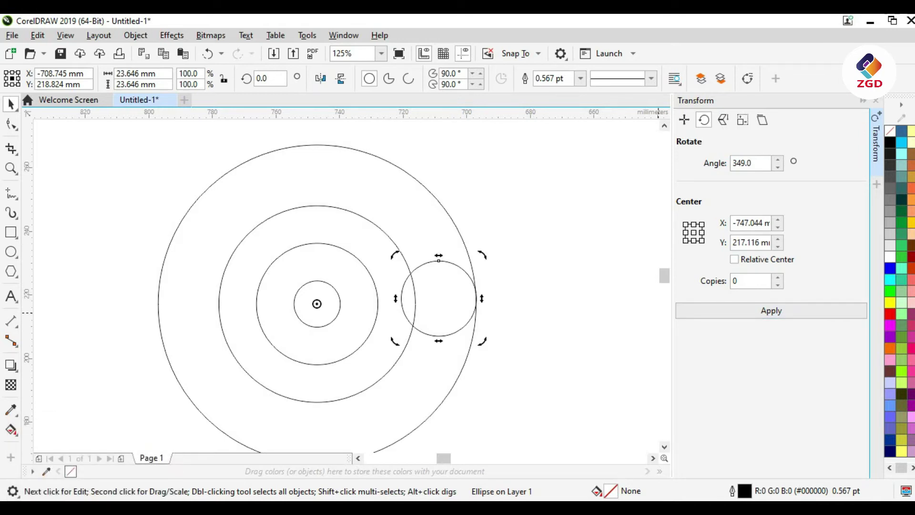
pyautogui.click(766, 313)
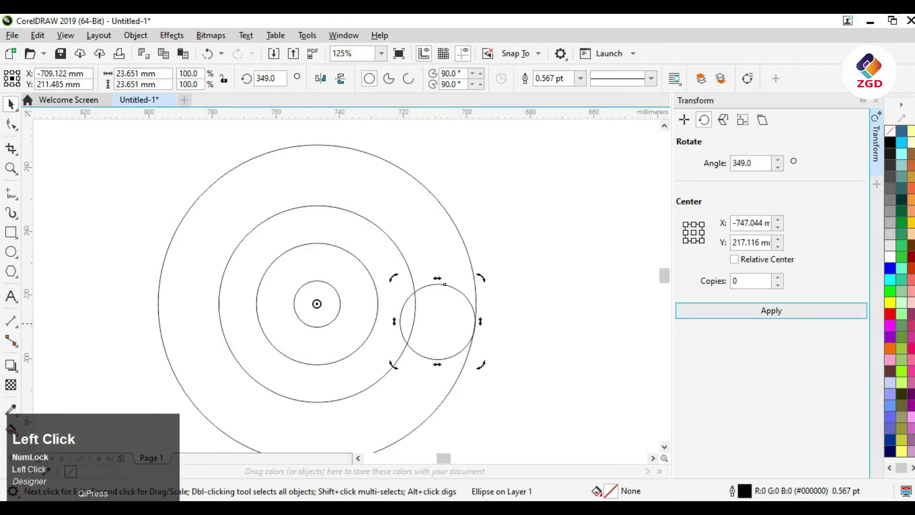
# - Create 1 copy of the moved circle rotated 353° about the concentric circles' centre, and reselect the original circle
pyautogui.click(433, 349)
pyautogui.click(445, 285)
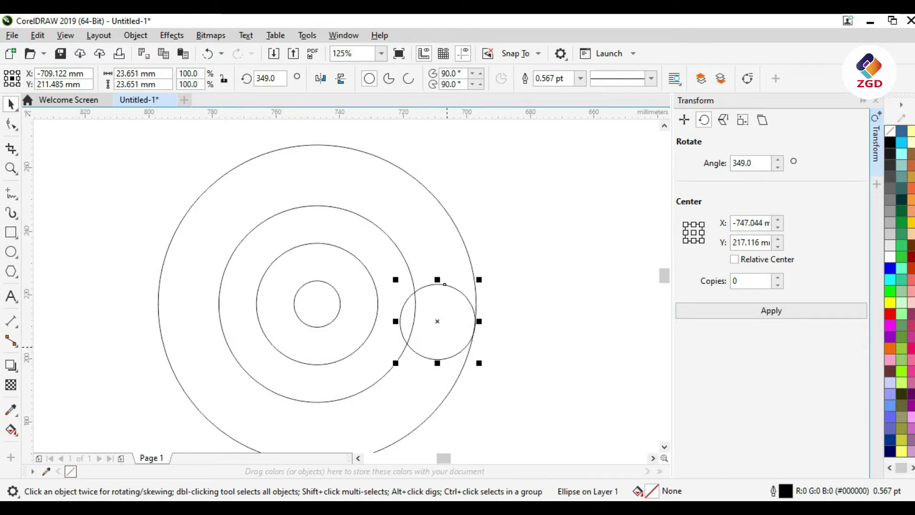
pyautogui.click(445, 285)
pyautogui.doubleClick(748, 163)
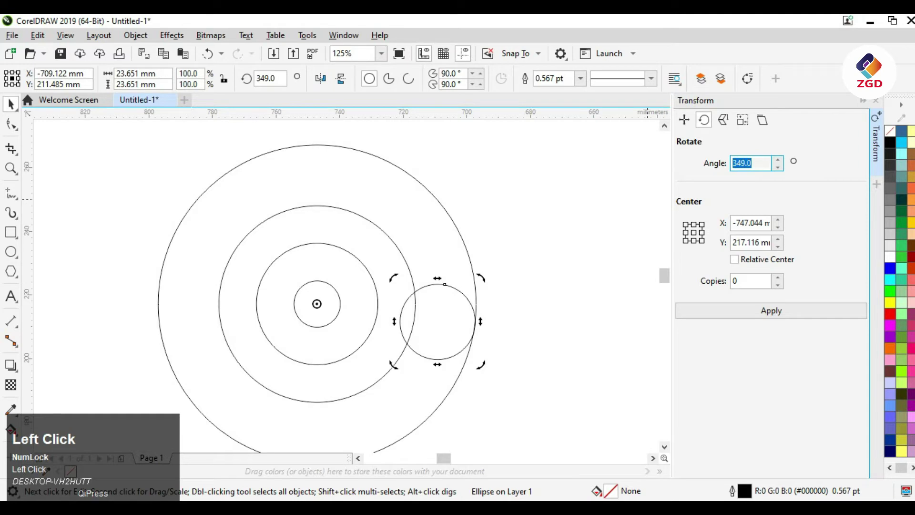
pyautogui.write('353')
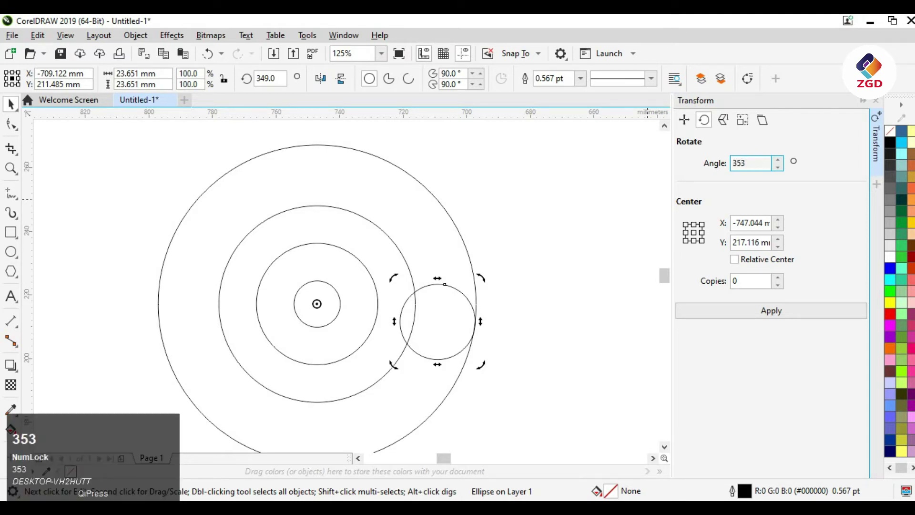
pyautogui.click(751, 281)
pyautogui.write('1')
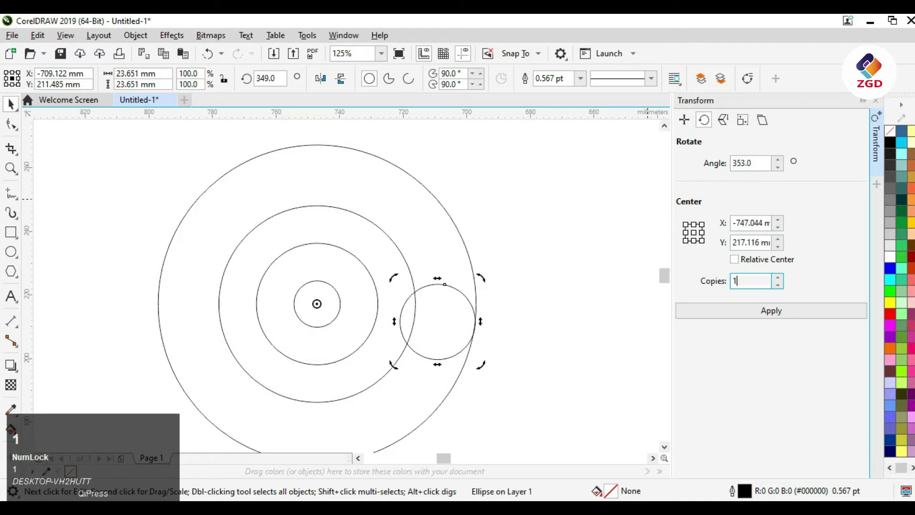
pyautogui.click(770, 310)
pyautogui.click(548, 200)
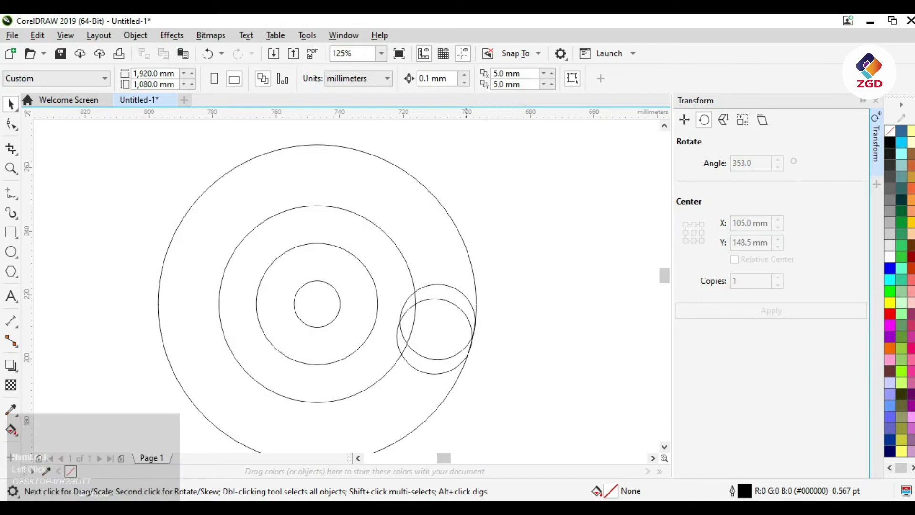
pyautogui.click(468, 299)
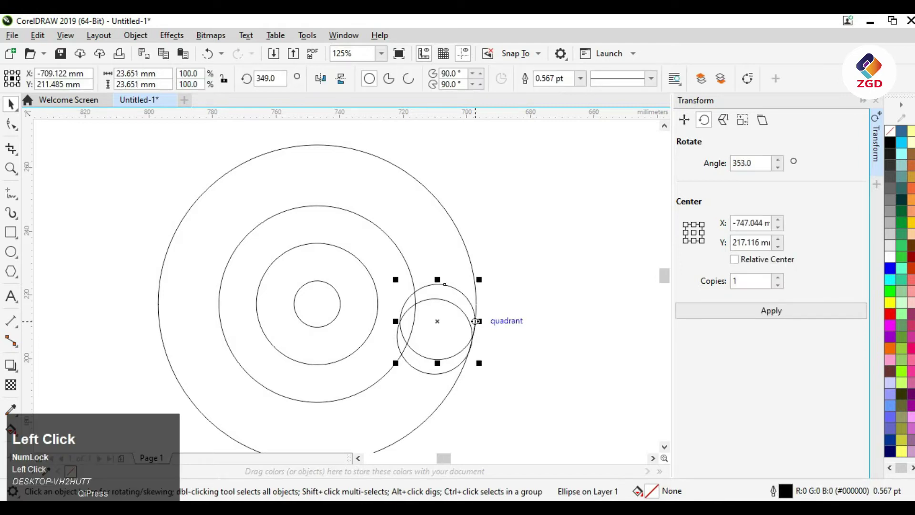
# - Copy the original 23.6 mm circle so the copy's right edge meets the left side of the second-largest concentric circle, and deselect it
pyautogui.moveTo(476, 320); pyautogui.dragTo(219, 304)
pyautogui.rightClick(219, 304)
pyautogui.click(548, 242)
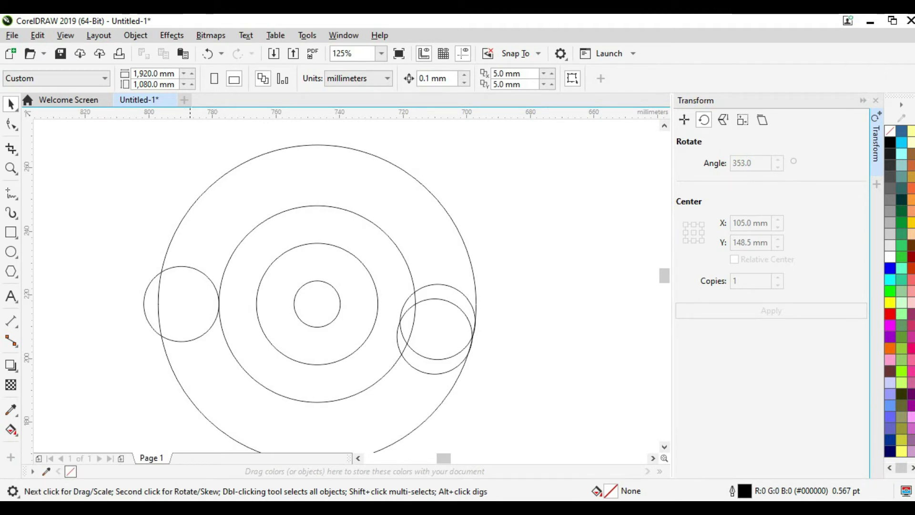
# - Rotate the left 23.6 mm circle by 344° with 0 copies about the concentric circles' shared centre, and deselect it
pyautogui.click(188, 267)
pyautogui.click(188, 267)
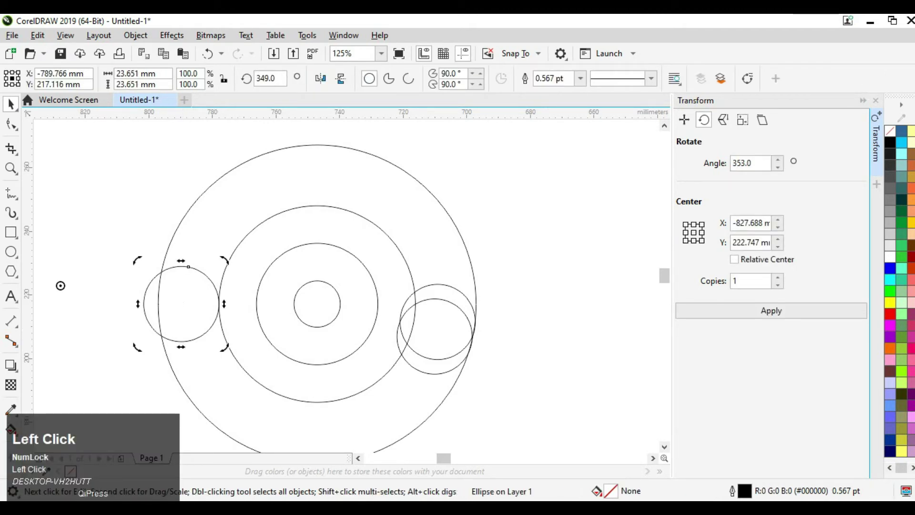
pyautogui.moveTo(67, 289); pyautogui.dragTo(317, 304)
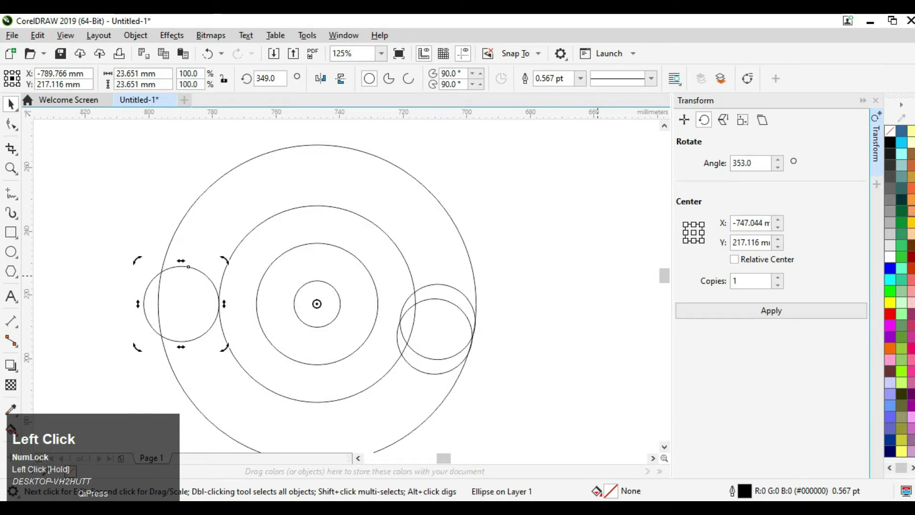
pyautogui.click(751, 163)
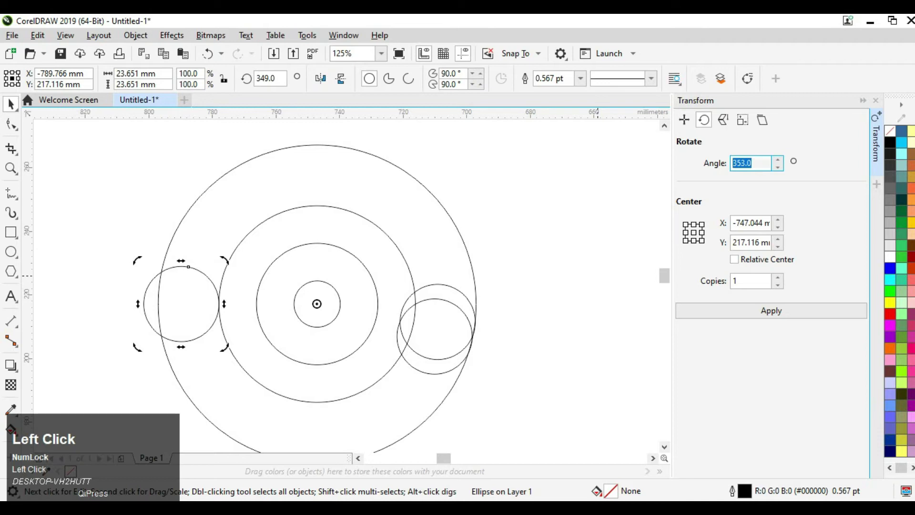
pyautogui.write('344')
pyautogui.click(736, 281)
pyautogui.write('0')
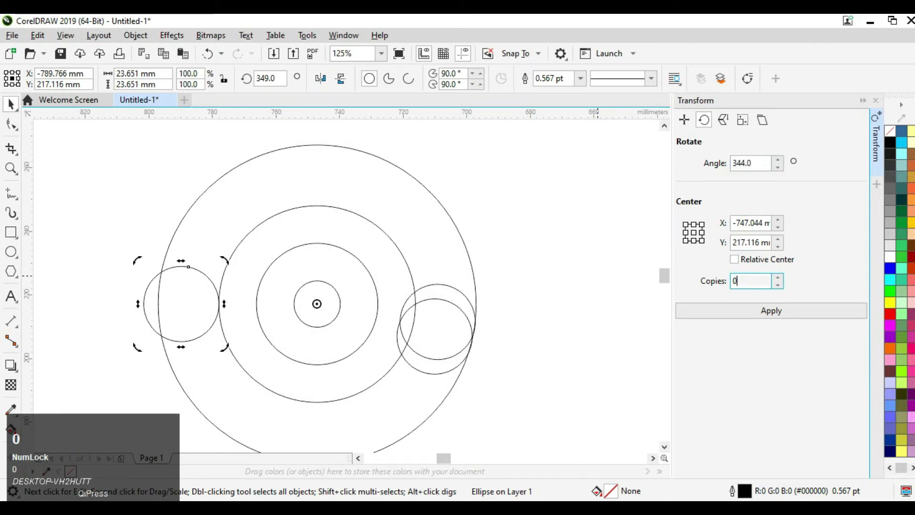
pyautogui.click(762, 310)
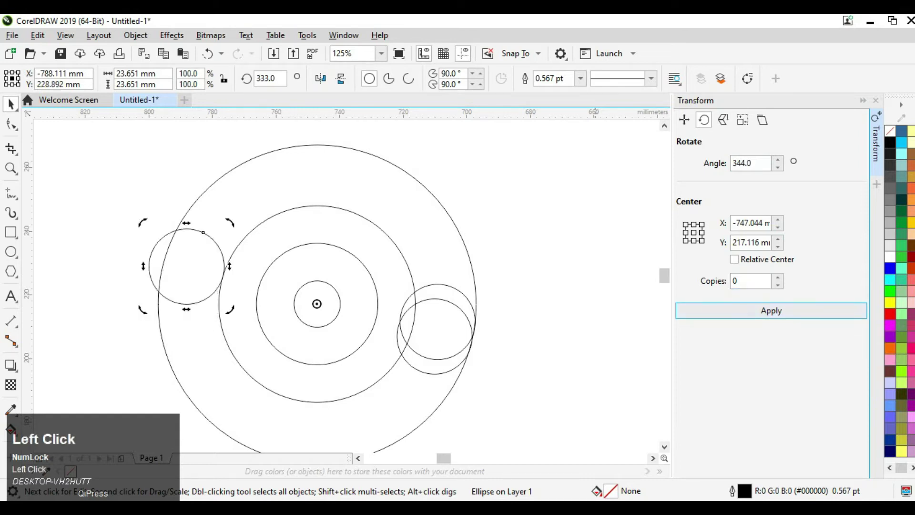
pyautogui.click(548, 215)
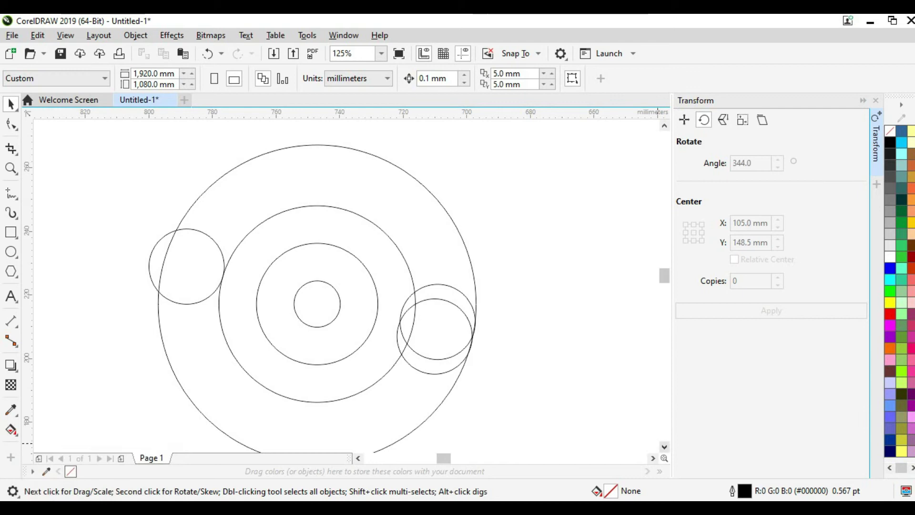
# - Draw a vertical Freehand line about 59.9 mm long just left of the left 23.6 mm circle, deleting the first faulty stroke
pyautogui.click(664, 446)
pyautogui.scroll(-2, 273, 276)
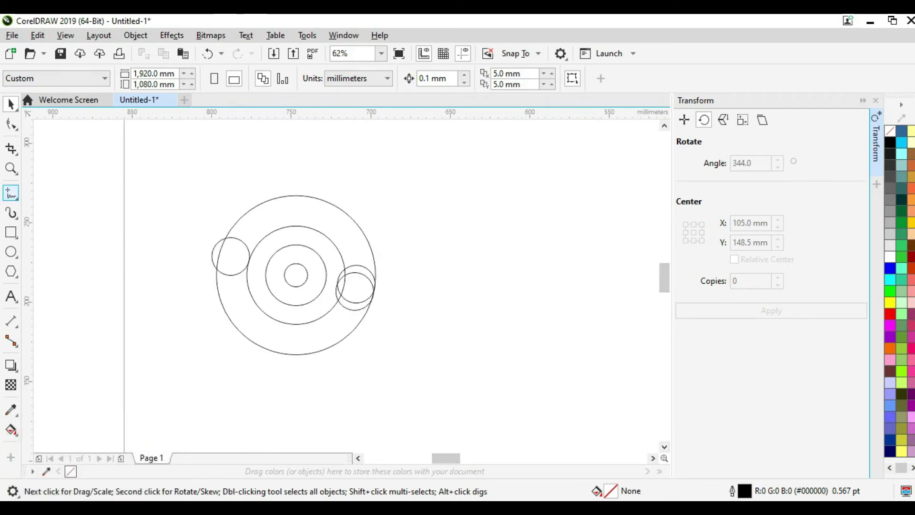
pyautogui.click(12, 193)
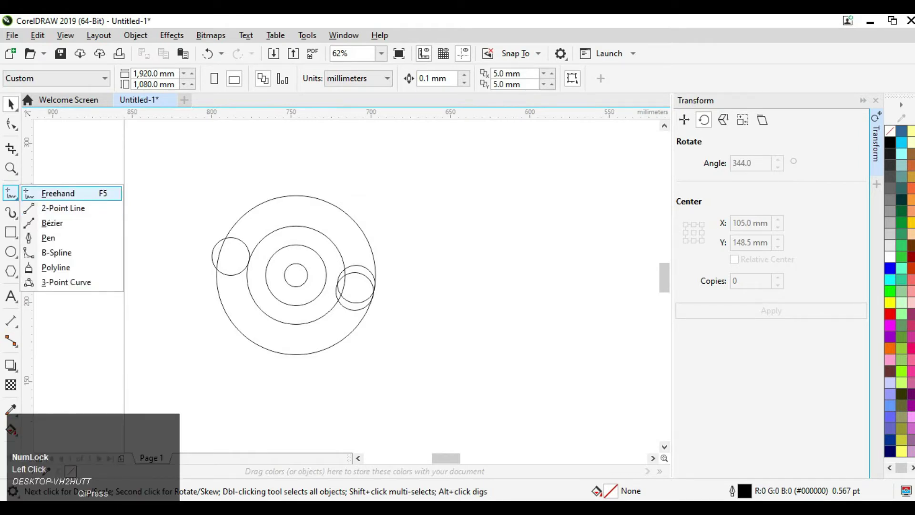
pyautogui.click(57, 193)
pyautogui.scroll(1, 206, 255)
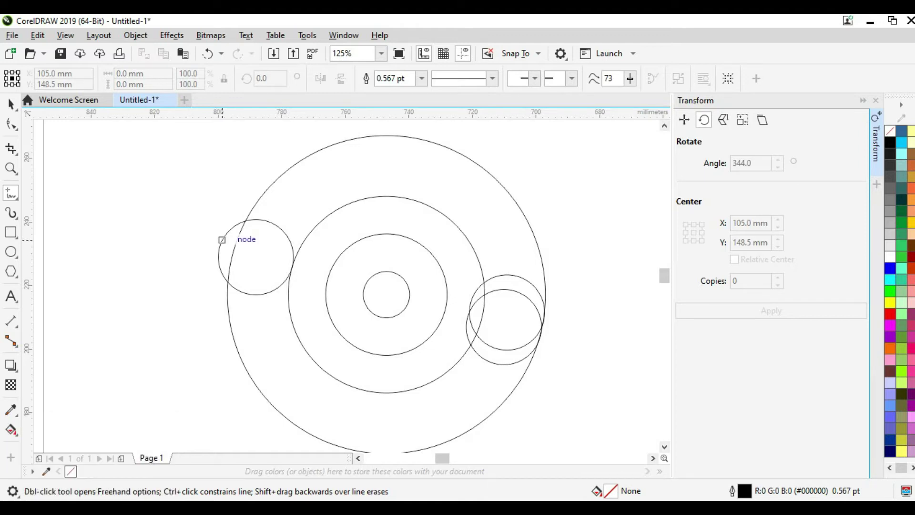
pyautogui.moveTo(221, 239); pyautogui.dragTo(218, 285)
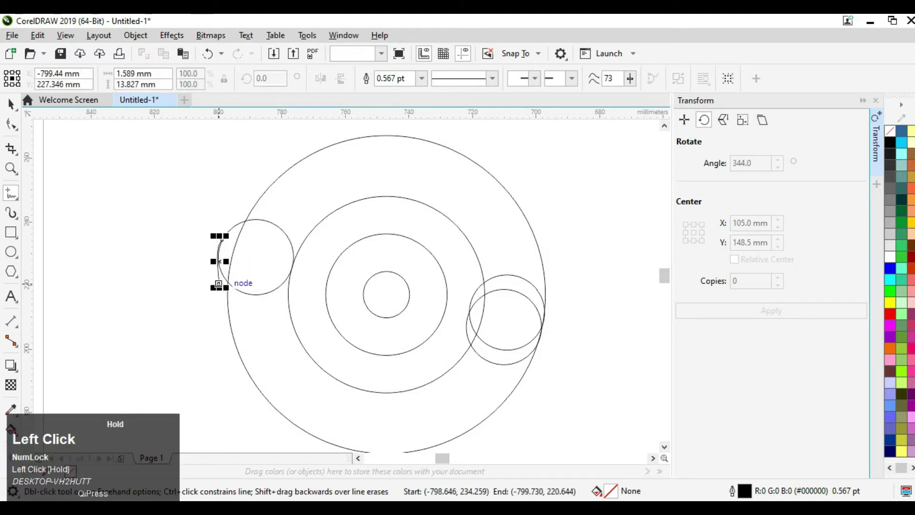
pyautogui.press('Delete')
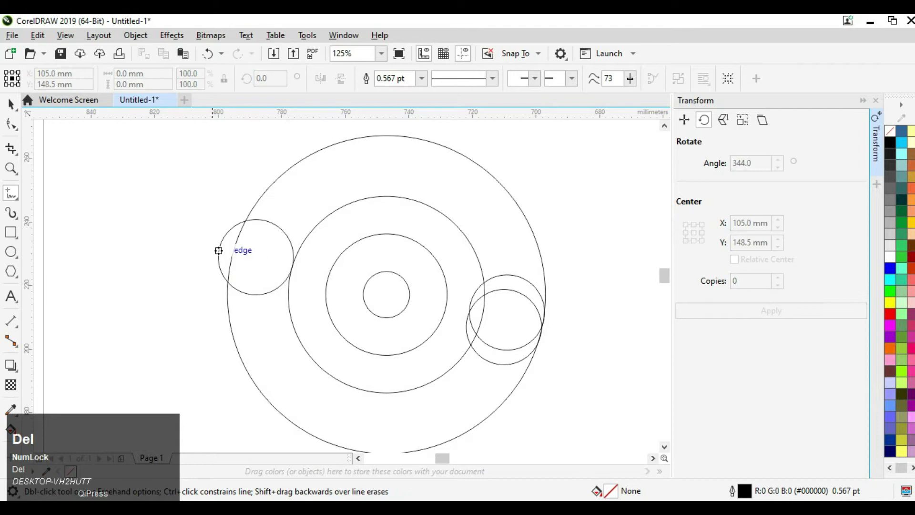
pyautogui.moveTo(213, 227)
pyautogui.mouseDown()
pyautogui.moveTo(214, 327)
pyautogui.moveTo(217, 289)
pyautogui.mouseUp()
pyautogui.moveTo(211, 243); pyautogui.dragTo(212, 417)
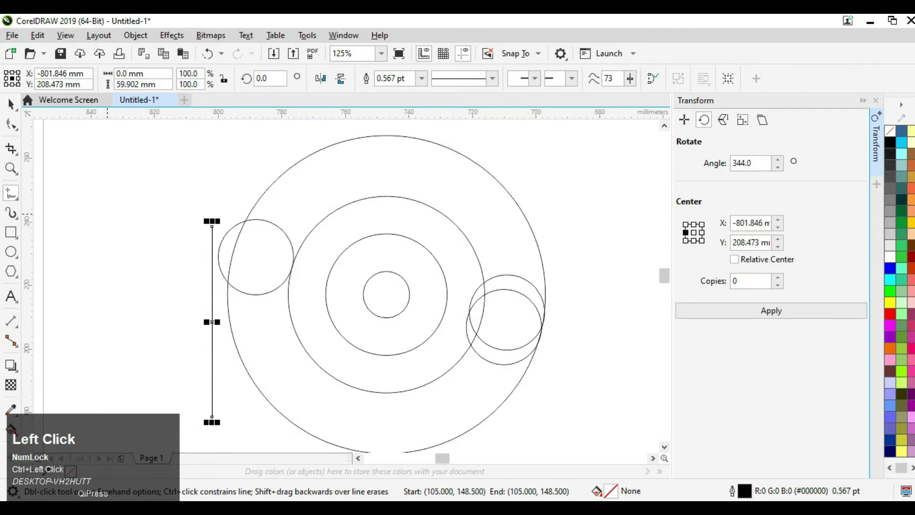
# - Nudge the vertical line 1.9 mm right until it touches the left edge of the left 23.6 mm circle, and deselect it
pyautogui.press('space')
pyautogui.scroll(3, 251, 323)
pyautogui.scroll(-1, 251, 323)
pyautogui.scroll(2, 176, 163)
pyautogui.click(161, 210)
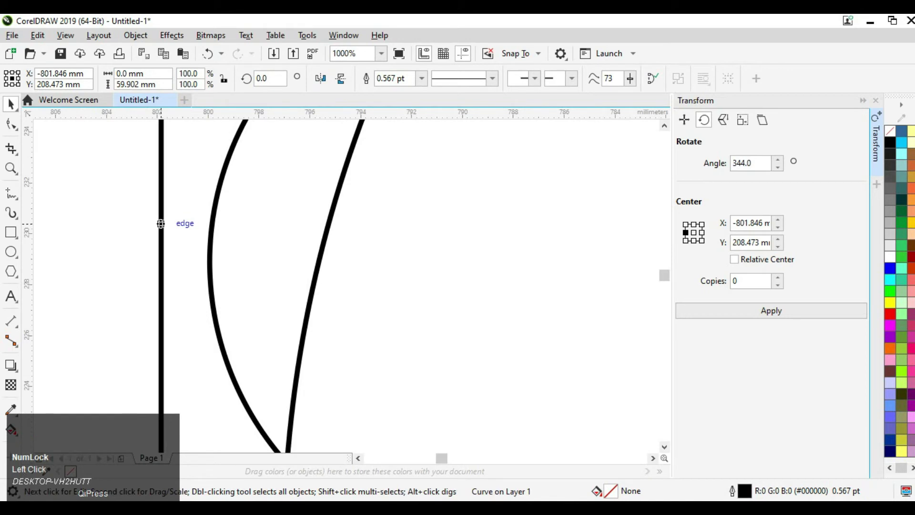
pyautogui.press('Right')
pyautogui.press('Right')
pyautogui.press('Right')
pyautogui.press('Right')
pyautogui.press('Right')
pyautogui.press('Right')
pyautogui.press('Right')
pyautogui.press('Right')
pyautogui.press('Right')
pyautogui.press('Right')
pyautogui.press('Right')
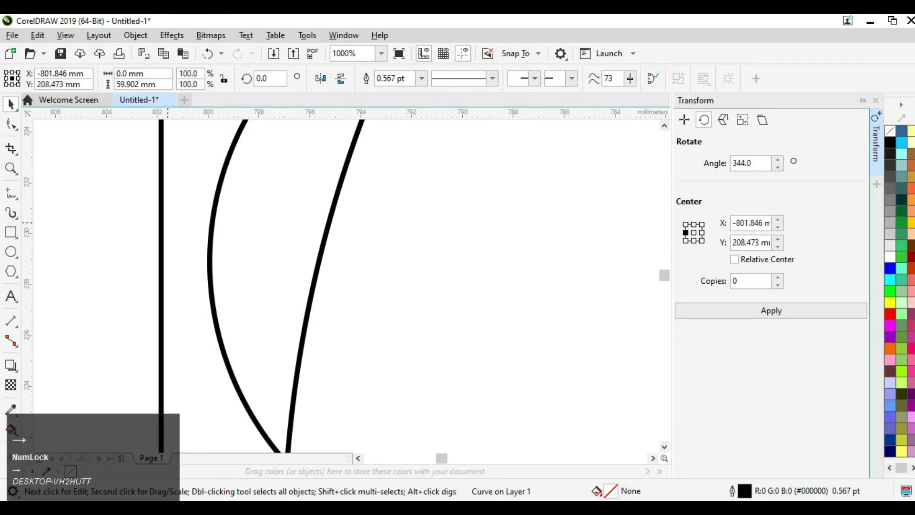
pyautogui.press('Right')
pyautogui.press('Right')
pyautogui.press('Right')
pyautogui.press('Right')
pyautogui.press('Right')
pyautogui.press('Right')
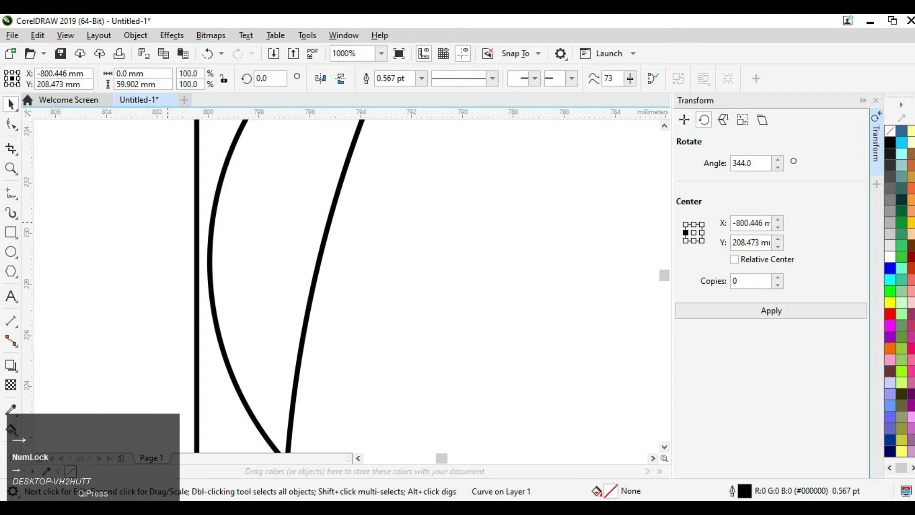
pyautogui.press('Right')
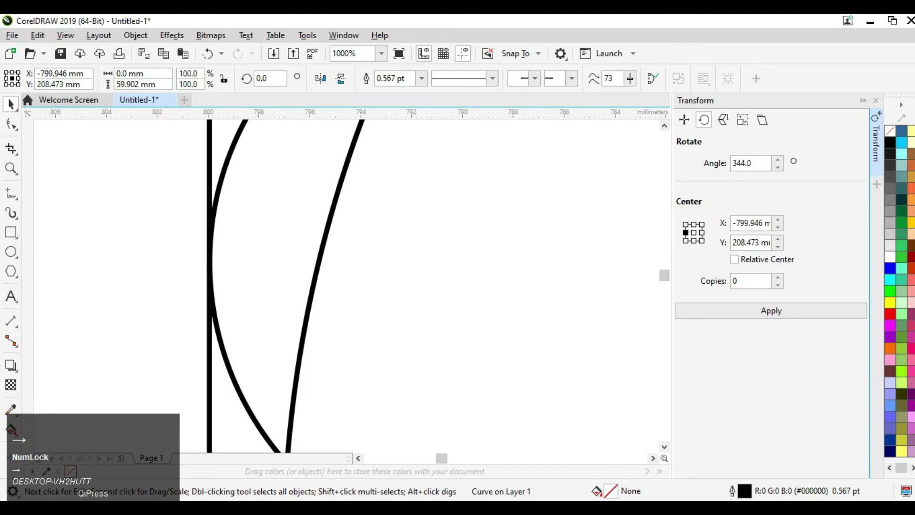
pyautogui.scroll(-4, 168, 222)
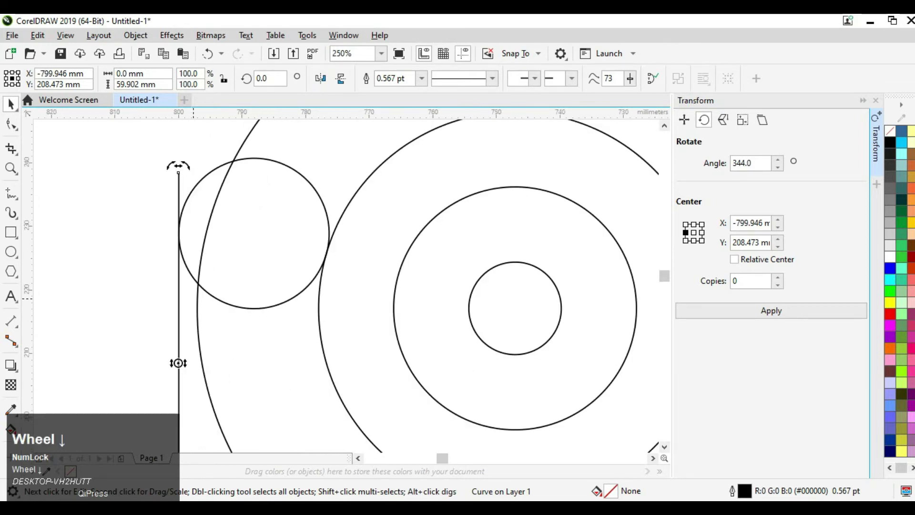
pyautogui.scroll(-2, 194, 309)
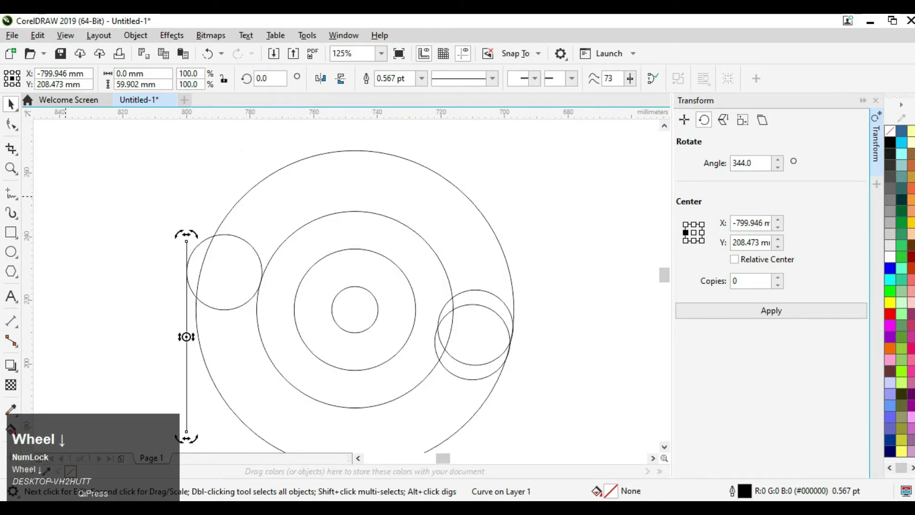
pyautogui.click(202, 291)
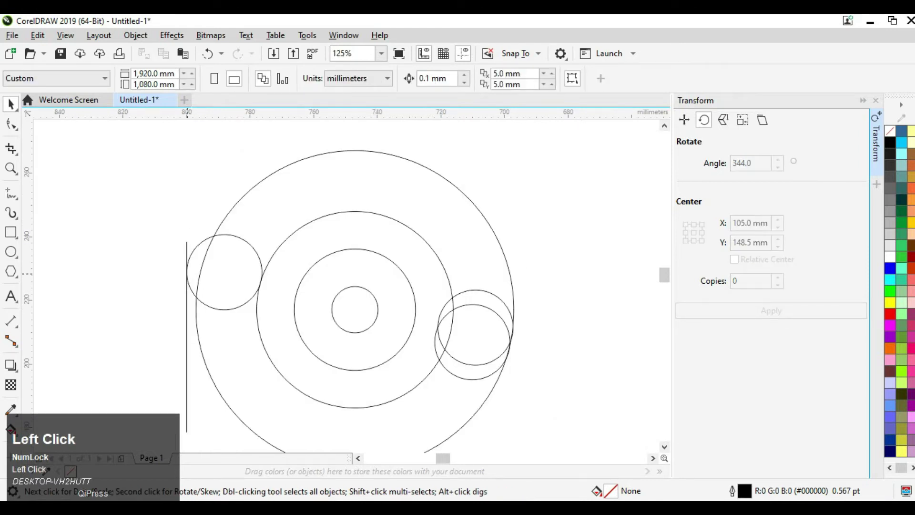
# - Stretch the vertical line upward to a length of about 90.5 mm
pyautogui.click(187, 240)
pyautogui.moveTo(187, 237); pyautogui.dragTo(186, 139)
pyautogui.scroll(-2, 195, 217)
pyautogui.scroll(-1, 195, 235)
pyautogui.scroll(2, 195, 235)
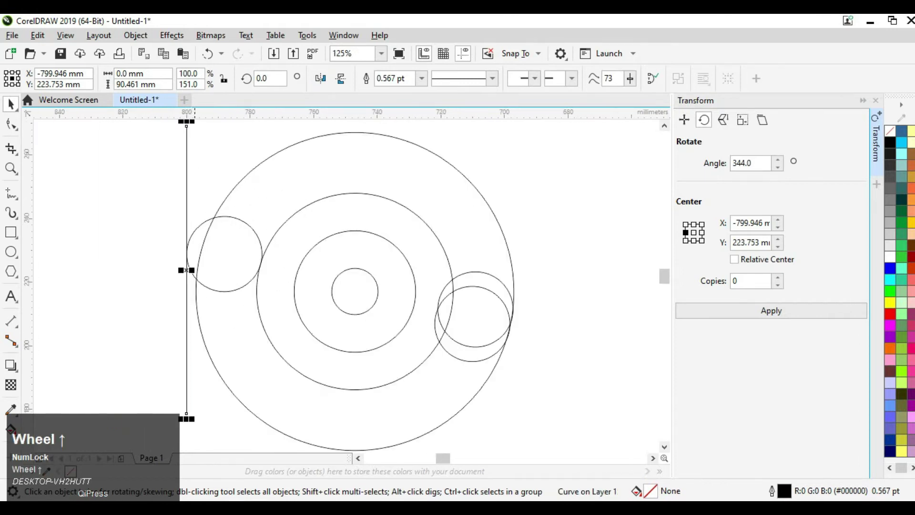
# - Rotate the vertical line by 21° with 0 copies, using the left 23.6 mm circle's centre as rotation centre
pyautogui.scroll(1, 187, 269)
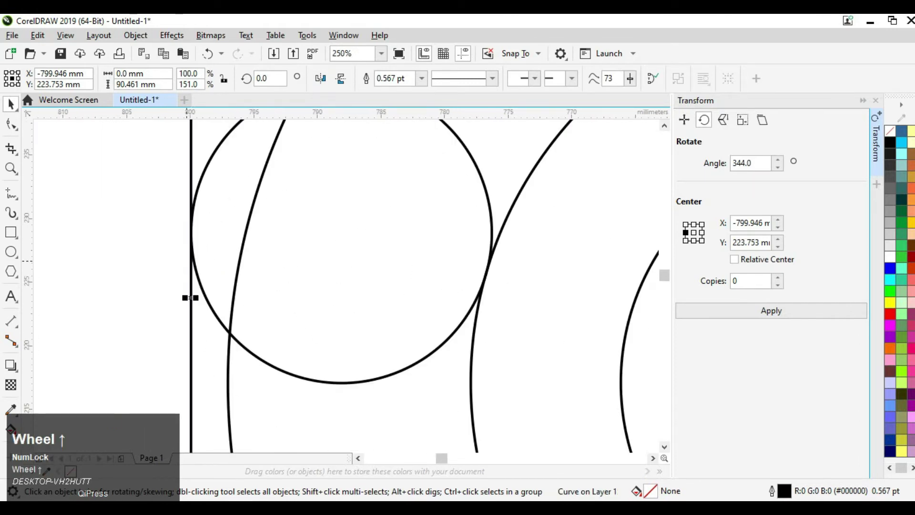
pyautogui.click(190, 255)
pyautogui.moveTo(190, 296); pyautogui.dragTo(341, 230)
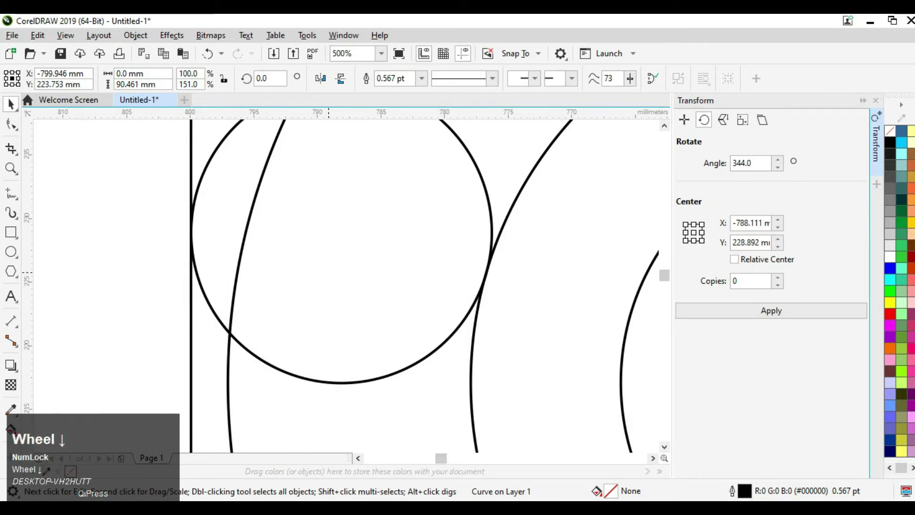
pyautogui.scroll(-1, 329, 252)
pyautogui.click(751, 163)
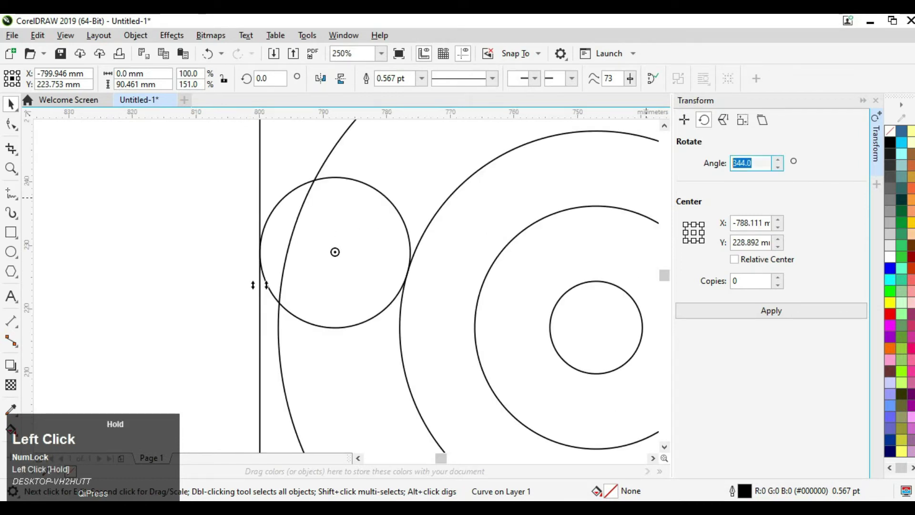
pyautogui.write('21')
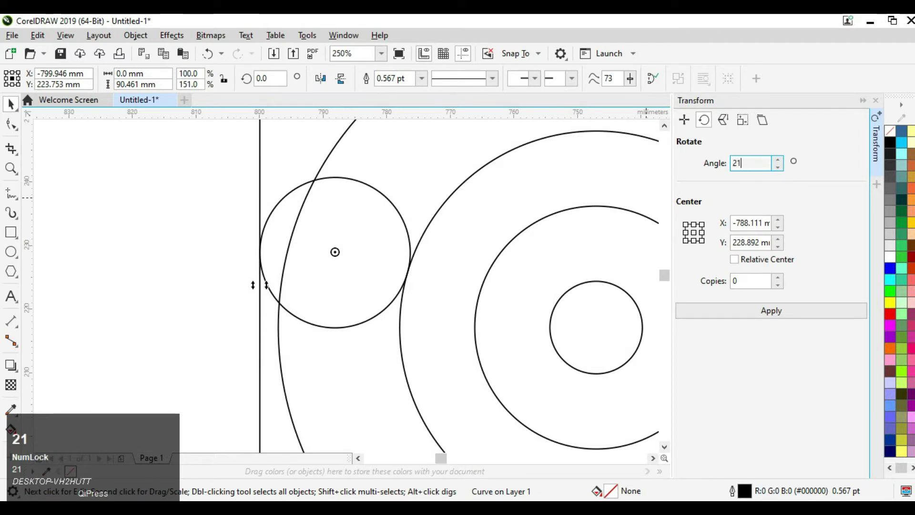
pyautogui.click(771, 311)
# - Lengthen the slanted tangent line at its lower and upper ends so it reaches well beyond the 100 mm circle's edge
pyautogui.scroll(-2, 562, 319)
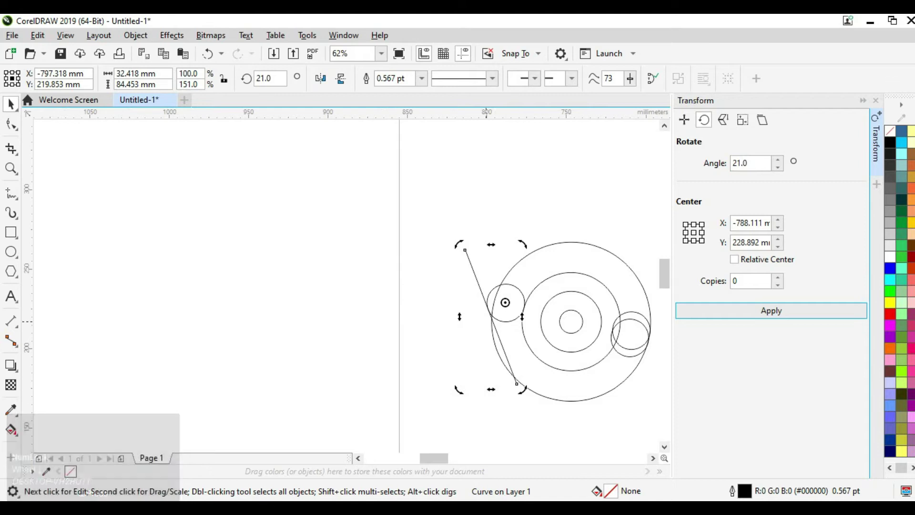
pyautogui.scroll(1, 485, 321)
pyautogui.click(652, 458)
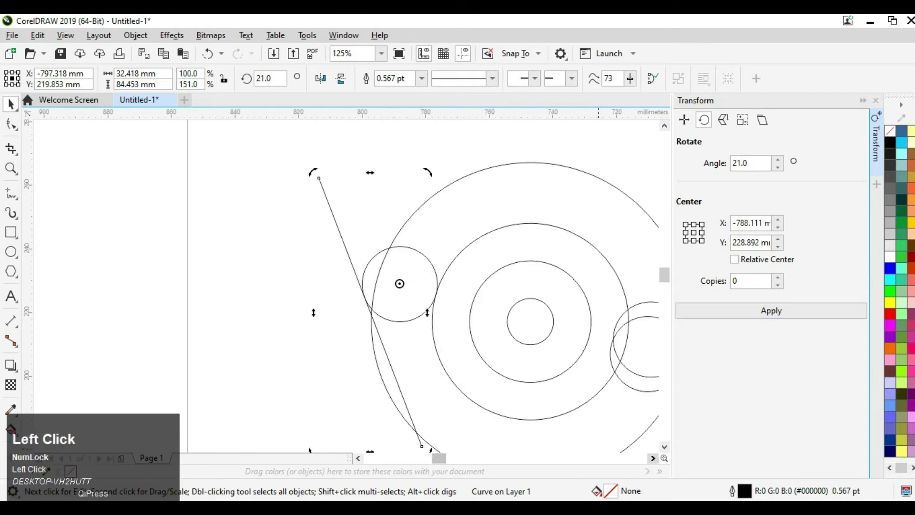
pyautogui.click(664, 447)
pyautogui.click(422, 345)
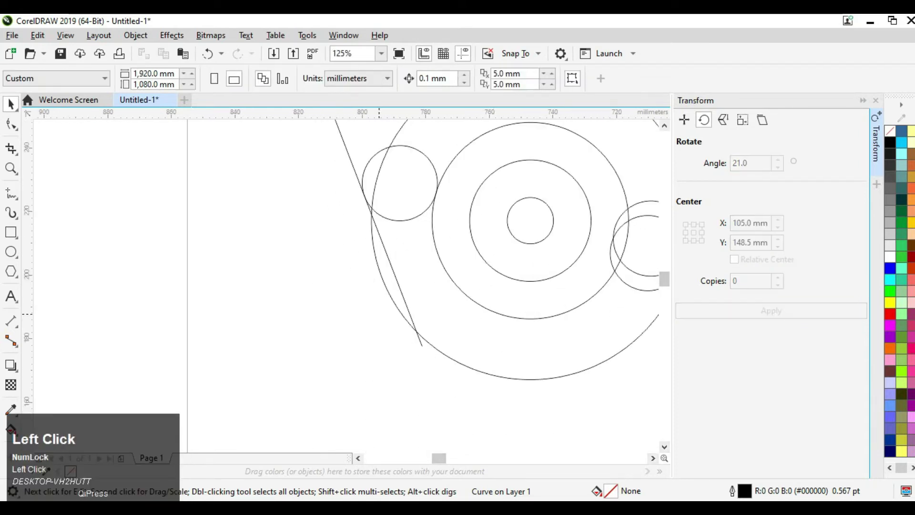
pyautogui.click(421, 345)
pyautogui.moveTo(422, 345); pyautogui.dragTo(452, 423)
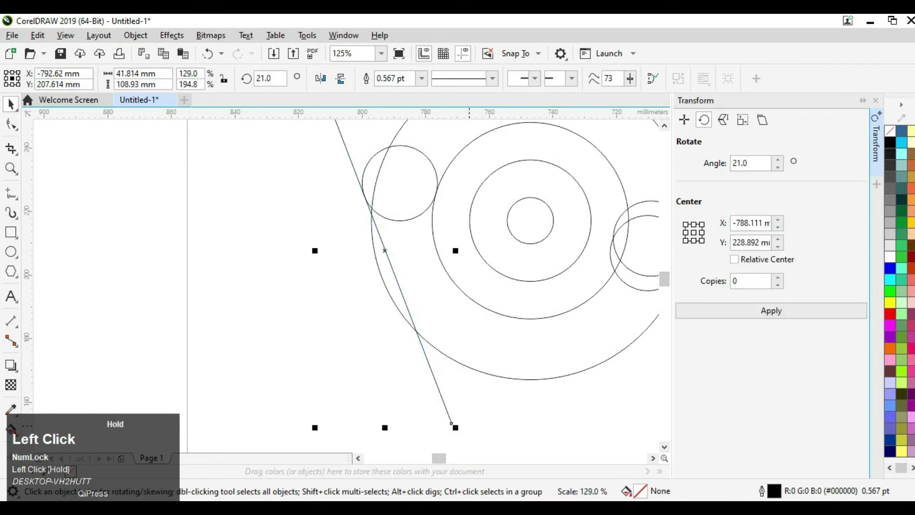
pyautogui.scroll(-2, 468, 412)
pyautogui.moveTo(391, 244); pyautogui.dragTo(381, 212)
pyautogui.click(442, 280)
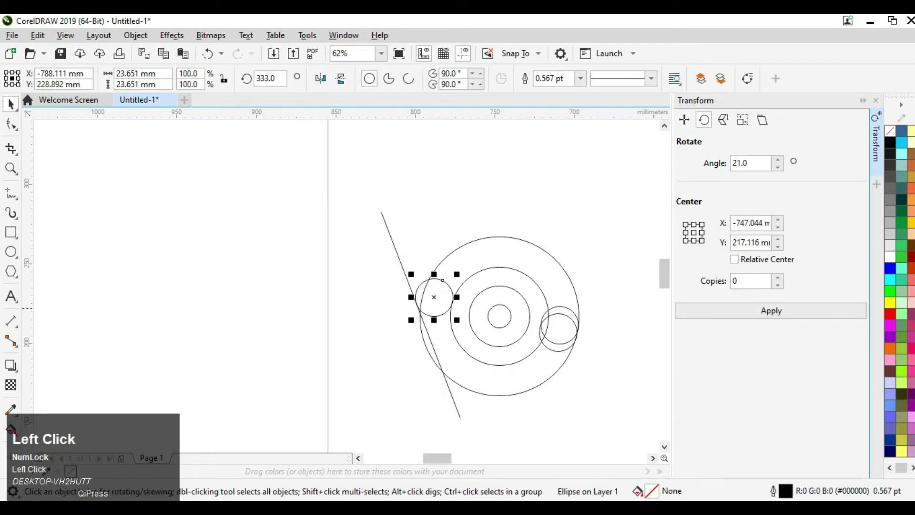
pyautogui.press('Escape')
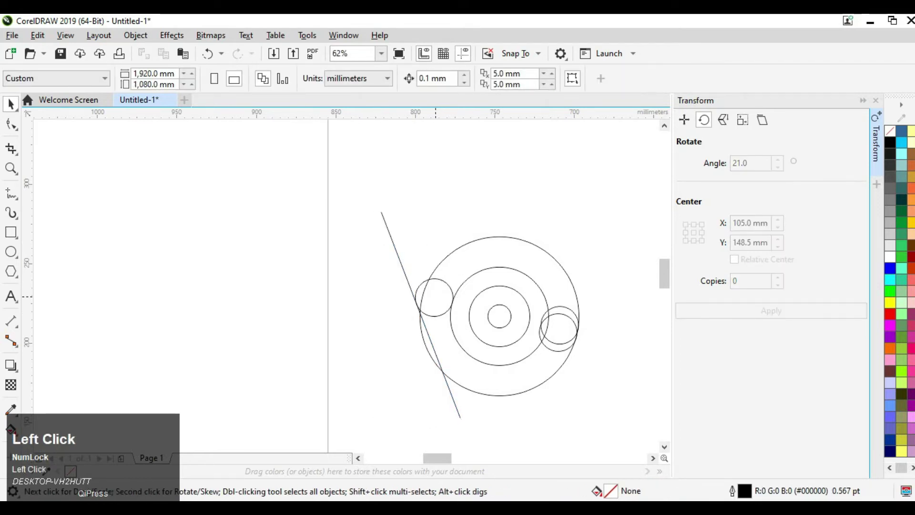
pyautogui.click(442, 281)
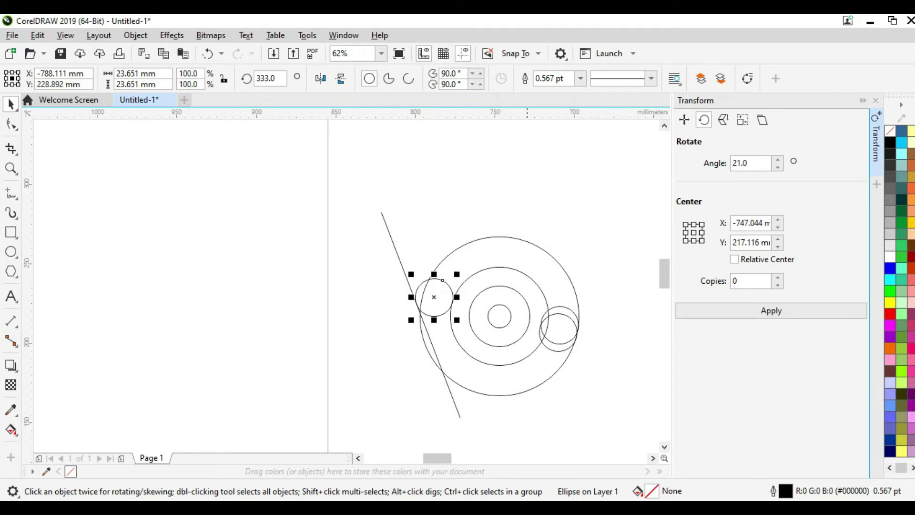
pyautogui.click(524, 191)
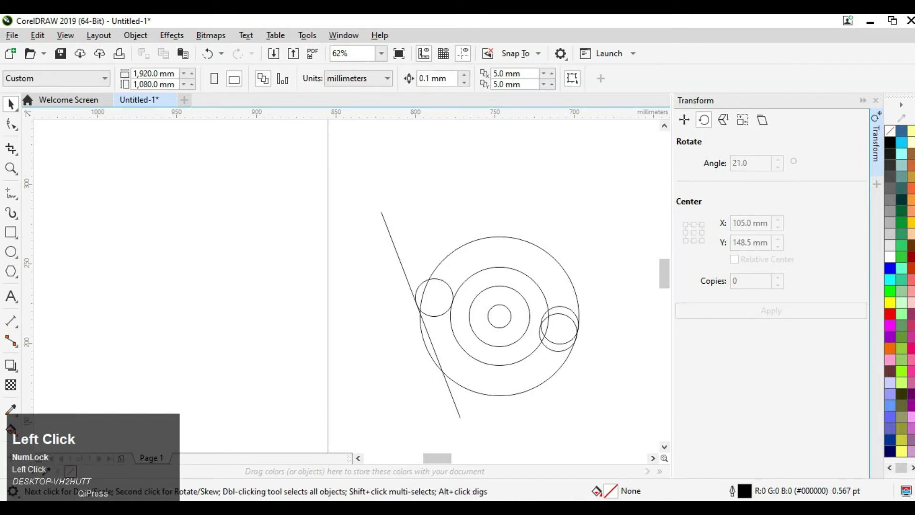
# - Set the nudge distance to 4.865 mm
pyautogui.click(437, 78)
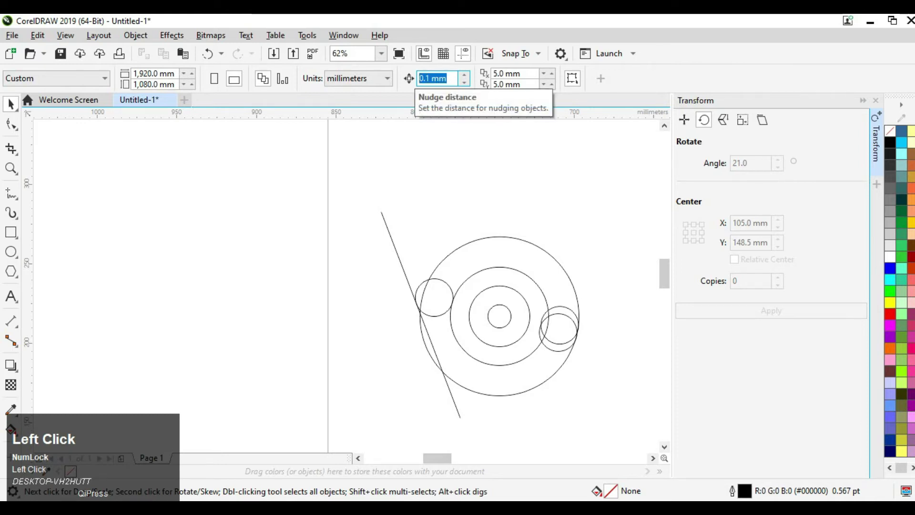
pyautogui.write('4')
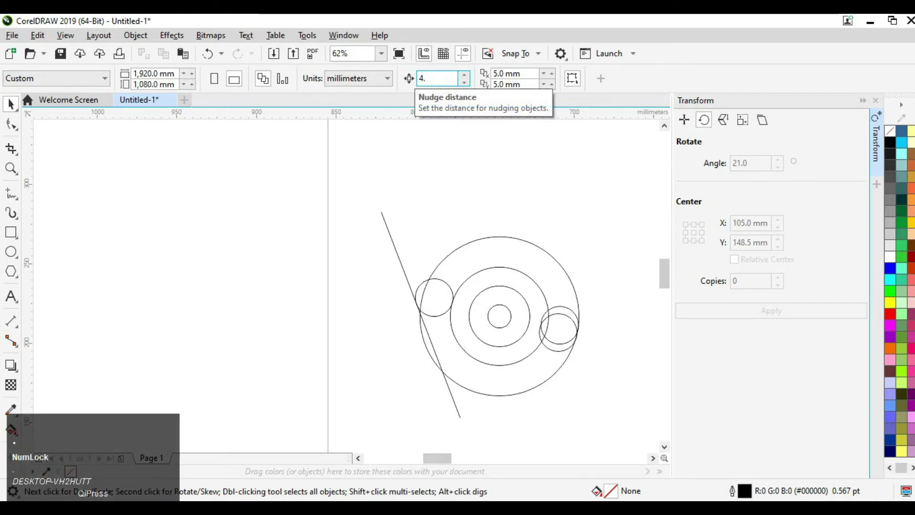
pyautogui.write('.8')
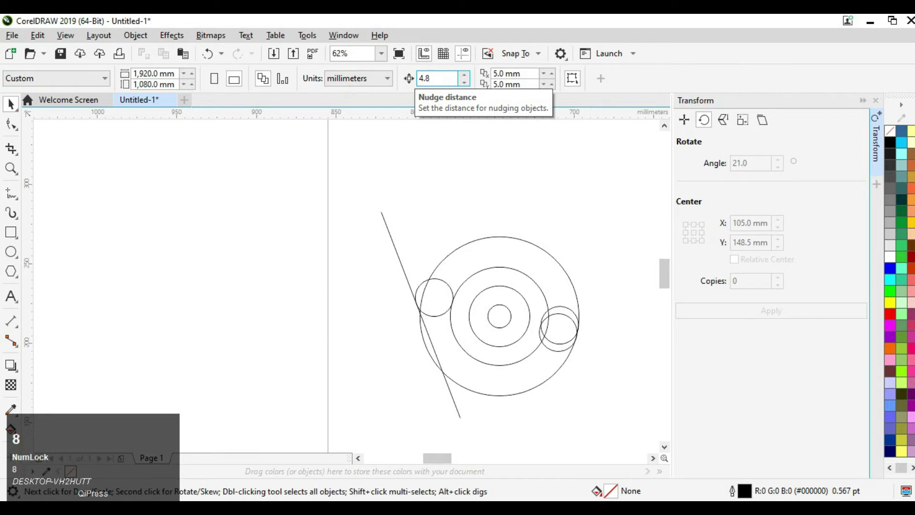
pyautogui.write('65')
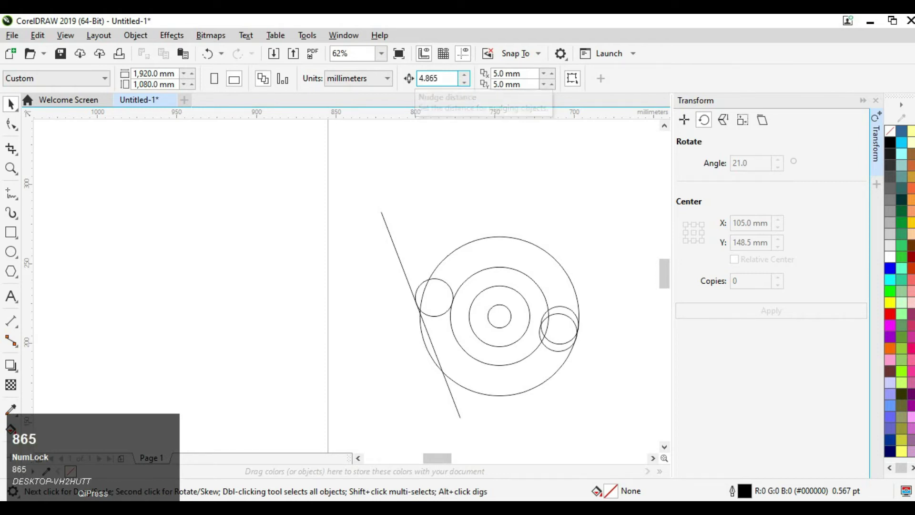
pyautogui.click(415, 204)
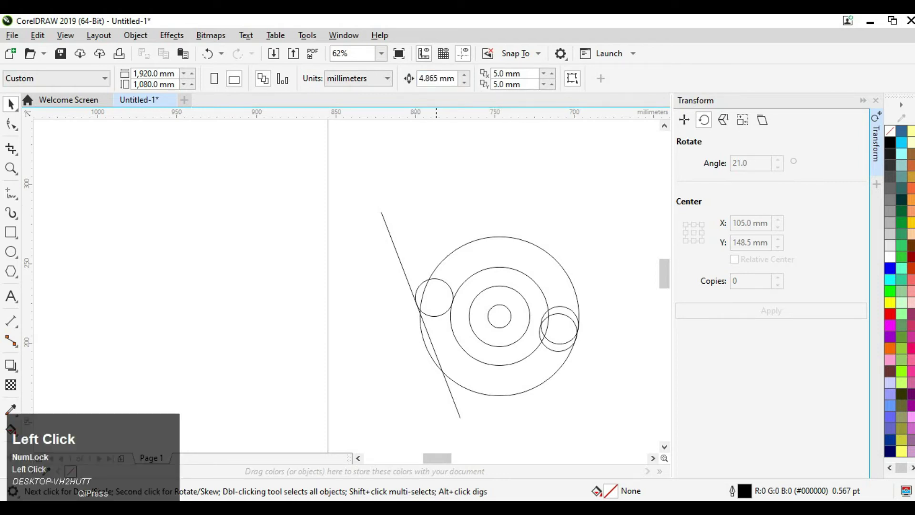
# - Paste a copy of the left 23.6 mm circle in place and nudge the copy up by 4.865 mm
pyautogui.click(443, 280)
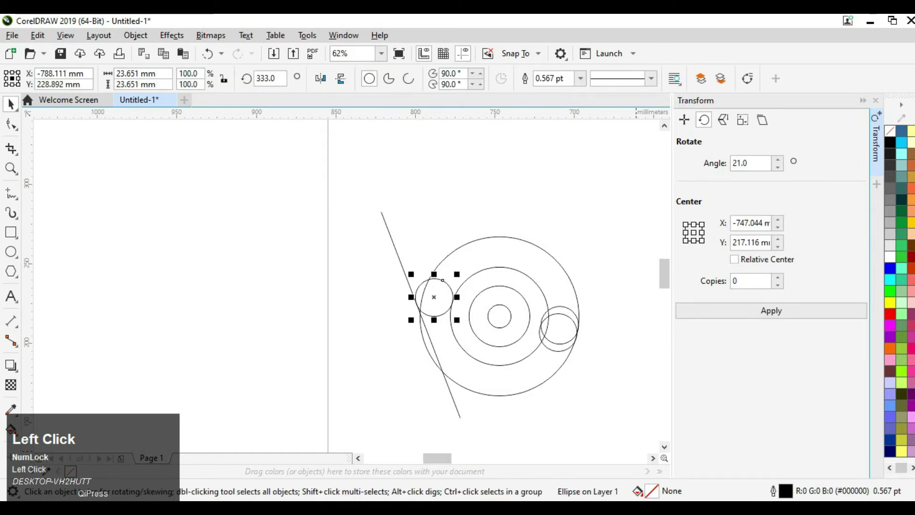
pyautogui.click(652, 458)
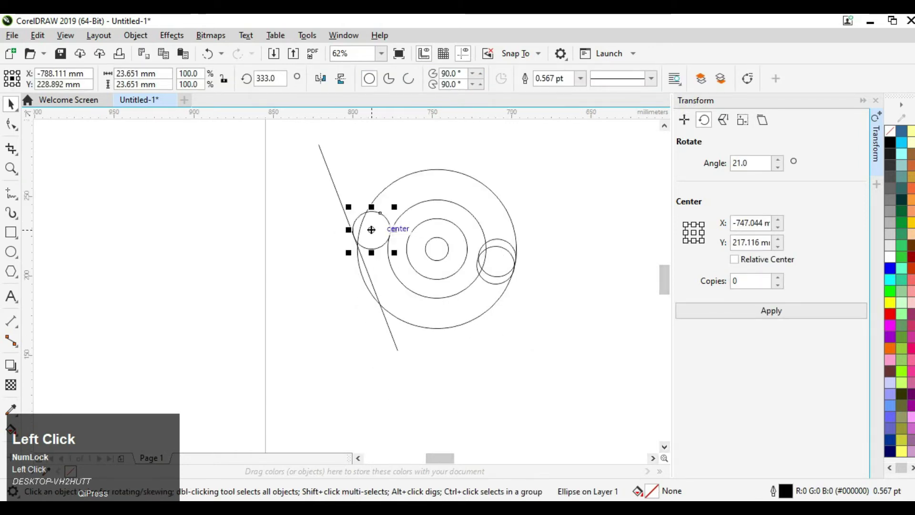
pyautogui.scroll(2, 370, 220)
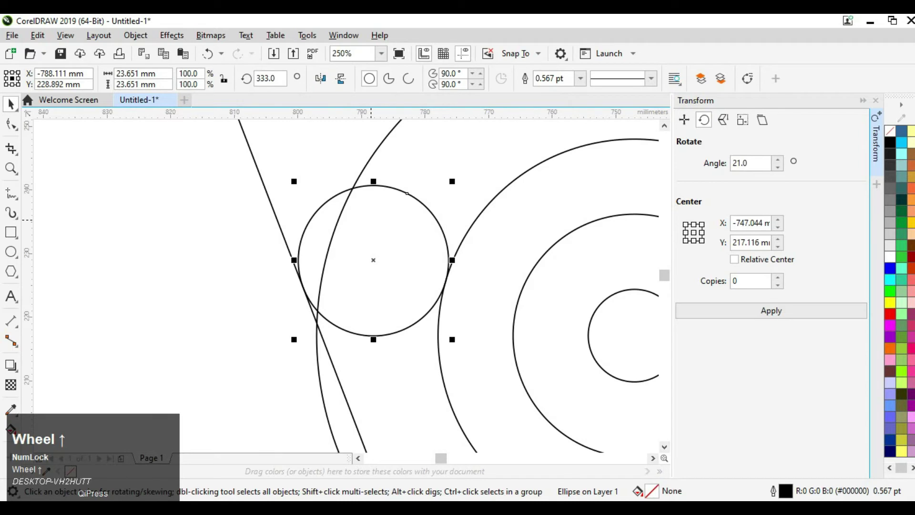
pyautogui.press('=')
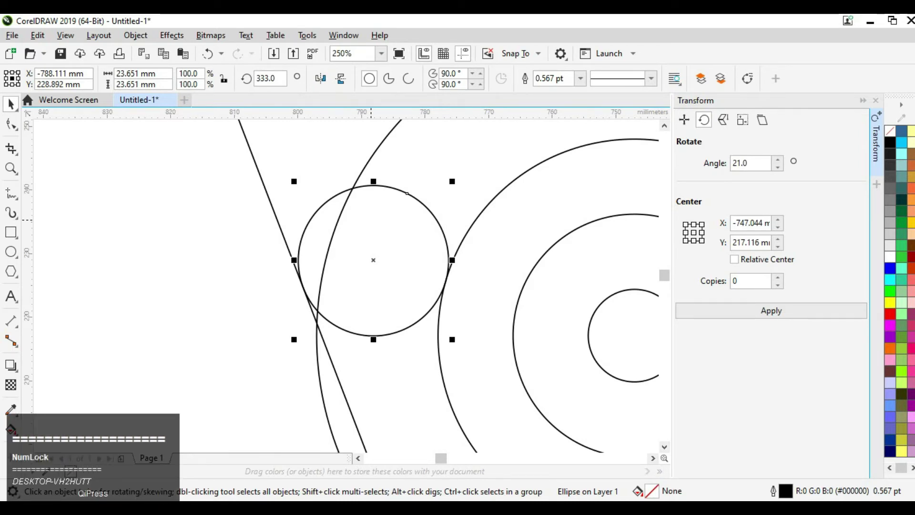
pyautogui.press('Up')
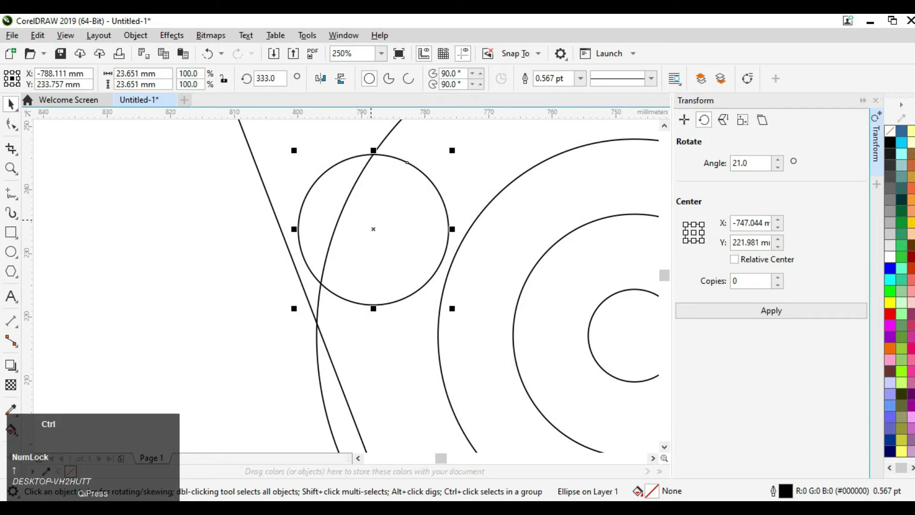
pyautogui.hotkey('ctrl', 'z')
pyautogui.hotkey('ctrl', 'v')
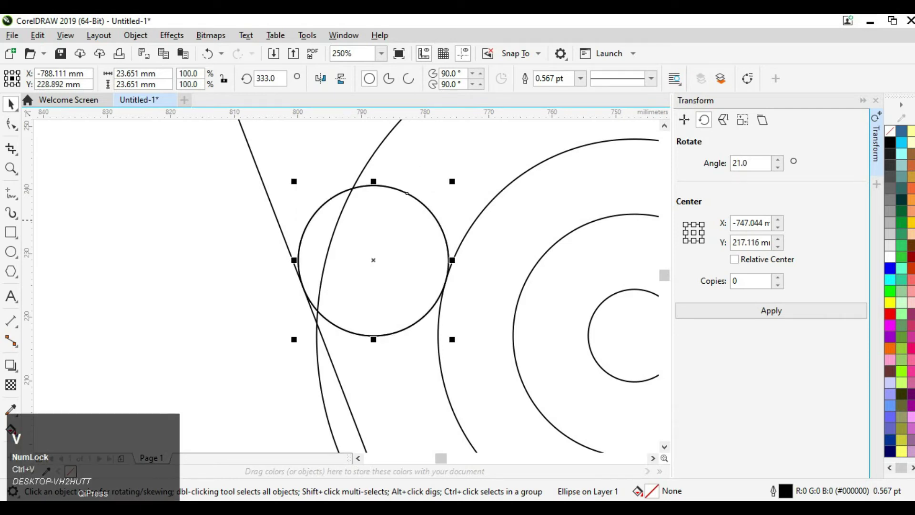
pyautogui.press('Up')
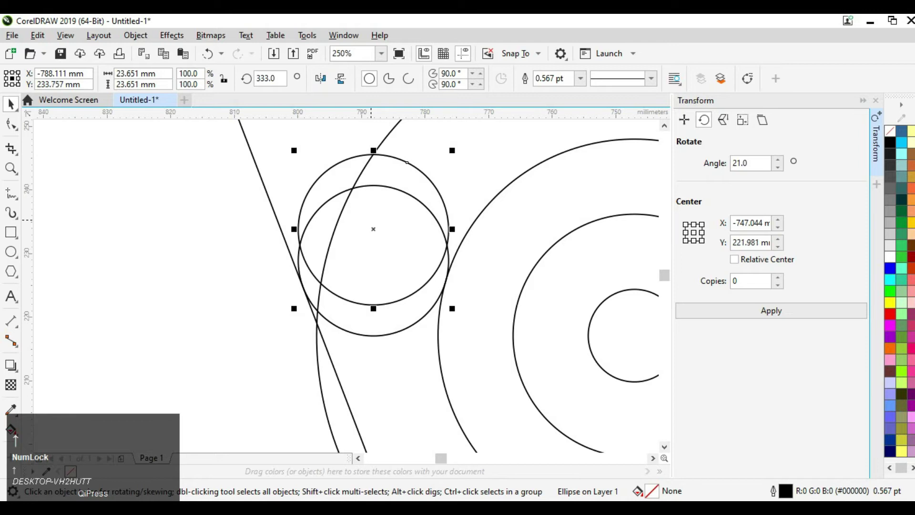
pyautogui.scroll(-2, 371, 219)
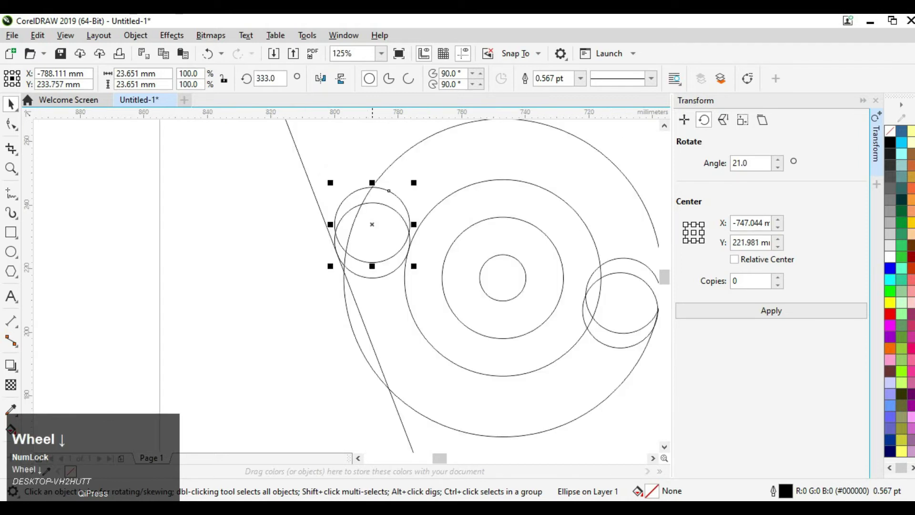
pyautogui.click(387, 221)
pyautogui.click(364, 230)
pyautogui.moveTo(372, 224)
pyautogui.mouseDown()
pyautogui.moveTo(444, 260)
pyautogui.moveTo(382, 233)
pyautogui.mouseUp()
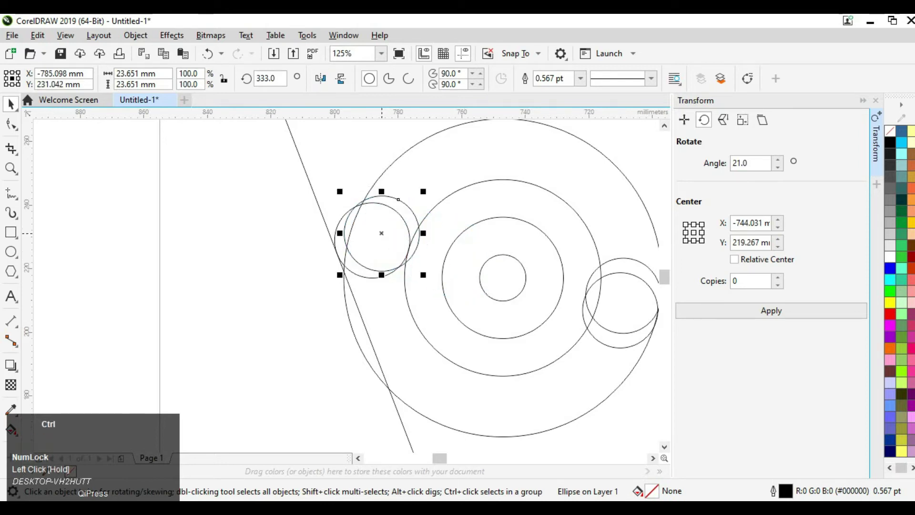
pyautogui.hotkey('ctrl', 'z')
# - Try to rotate the copied left circle by 21° about the concentric circles' centre, and undo the rotation
pyautogui.click(381, 233)
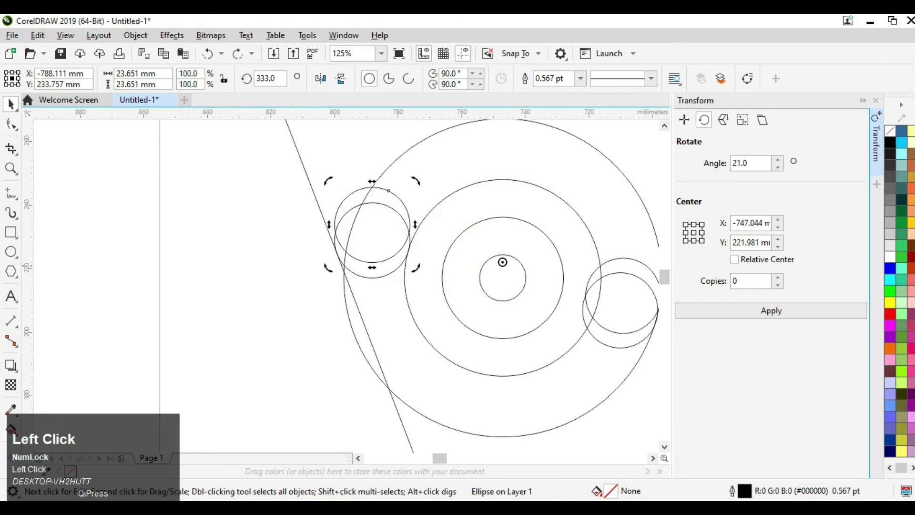
pyautogui.moveTo(502, 269); pyautogui.dragTo(503, 278)
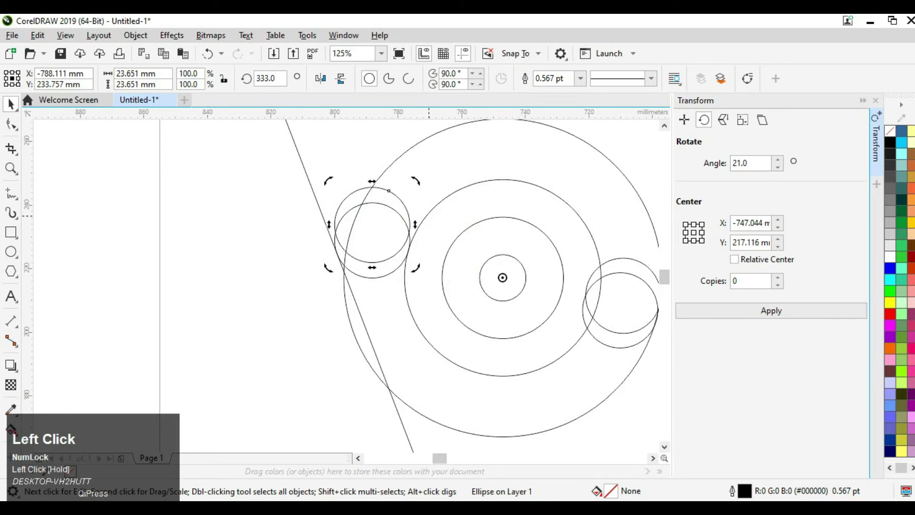
pyautogui.click(771, 310)
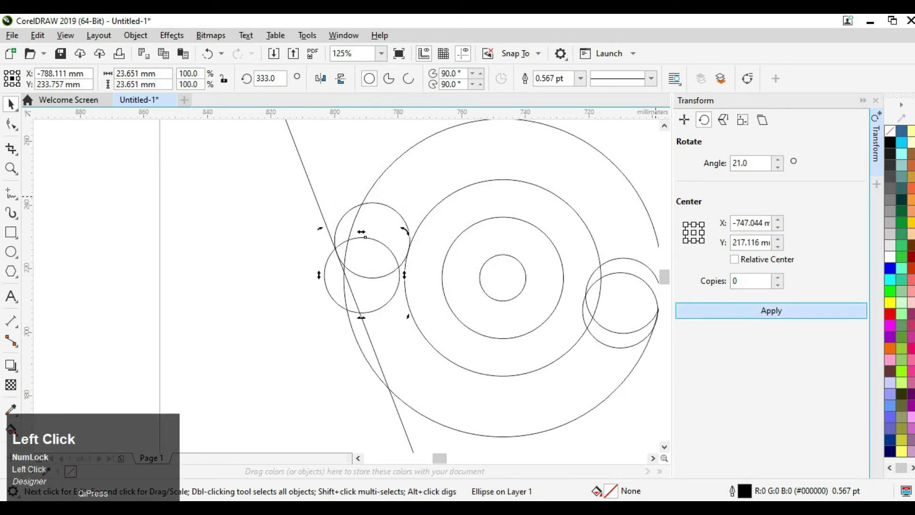
pyautogui.hotkey('ctrl', 'z')
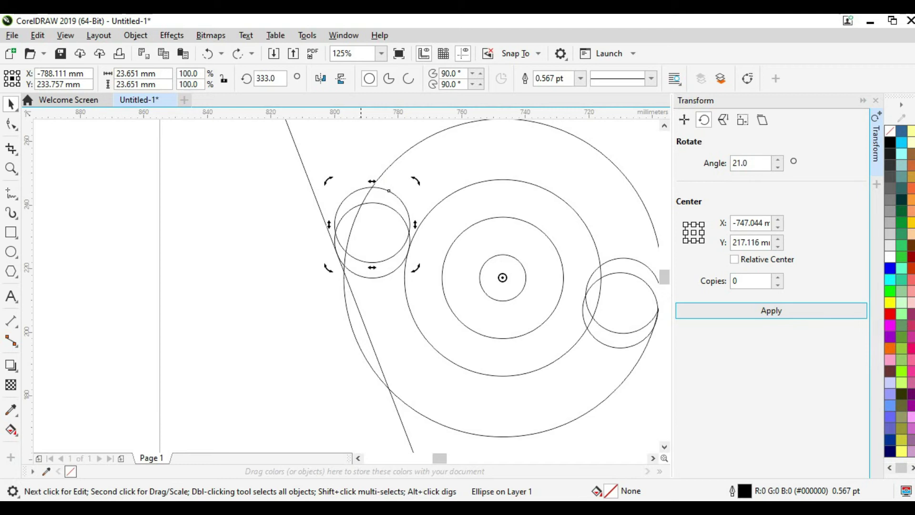
# - Rotate the copied circle by 21° with 0 copies around the original left 23.6 mm circle's centre, and deselect it
pyautogui.click(409, 224)
pyautogui.click(409, 224)
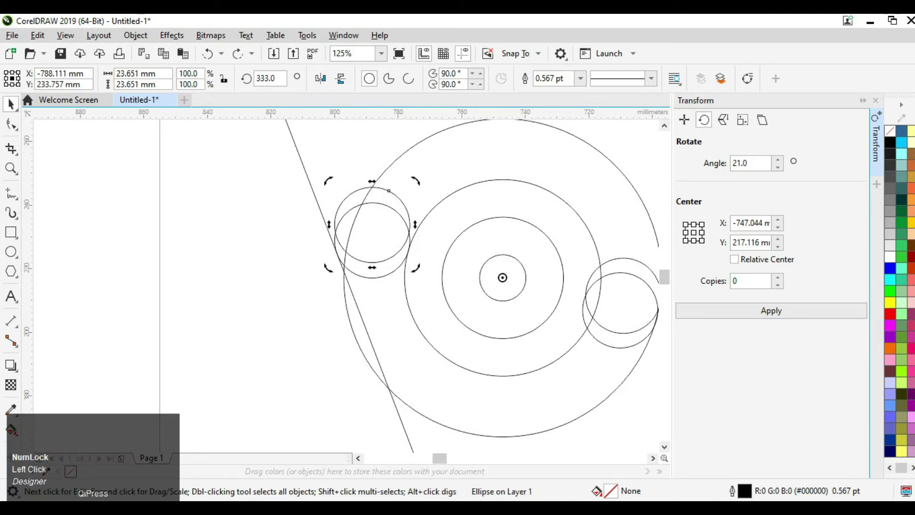
pyautogui.moveTo(502, 278)
pyautogui.mouseDown()
pyautogui.moveTo(422, 251)
pyautogui.moveTo(375, 249)
pyautogui.moveTo(372, 240)
pyautogui.mouseUp()
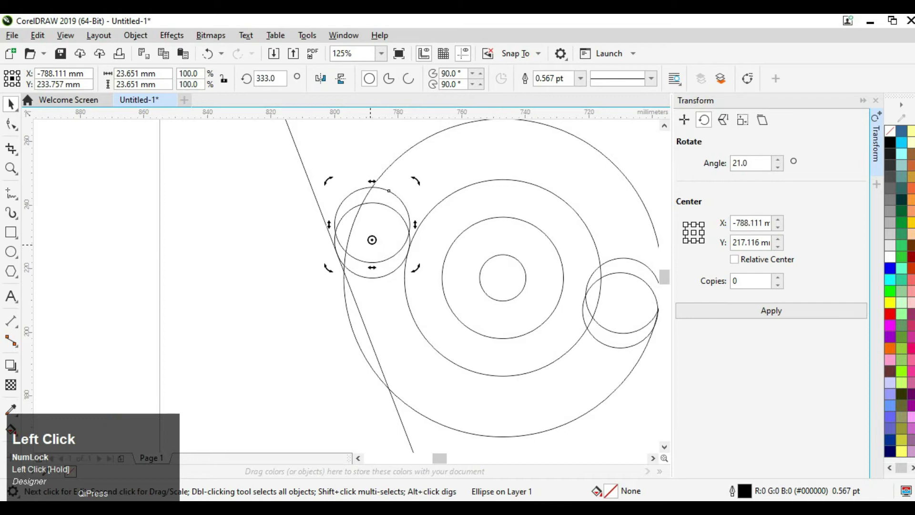
pyautogui.click(762, 312)
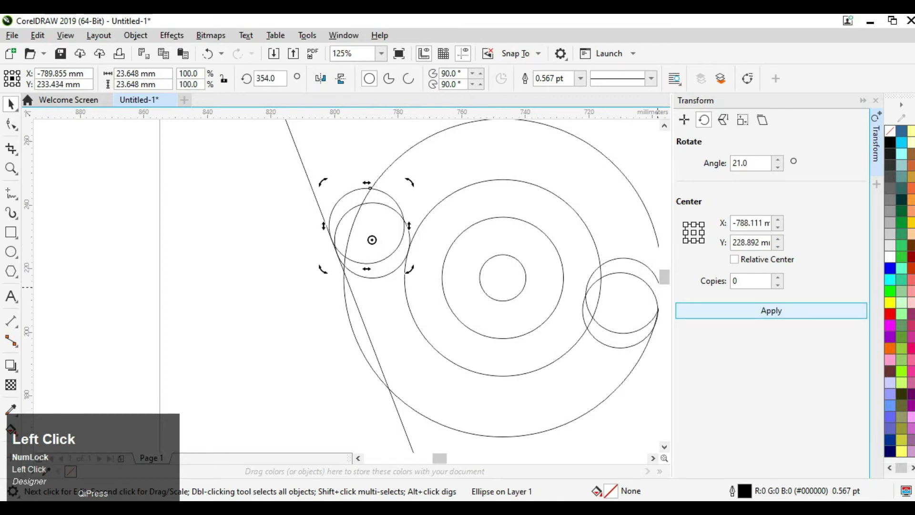
pyautogui.click(378, 249)
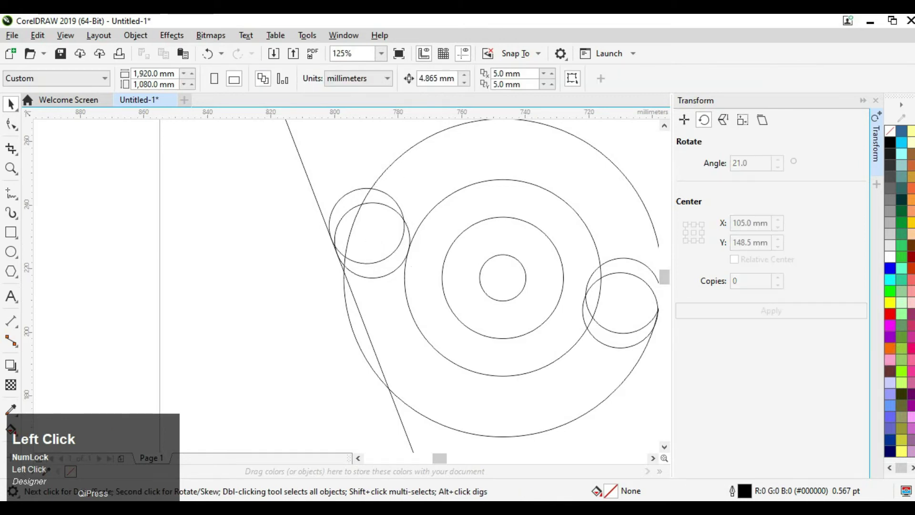
# - Draw a horizontal freehand line about 73.8 mm long from the concentric circles' centre out past the 100 mm circle's right edge
pyautogui.scroll(-1, 379, 249)
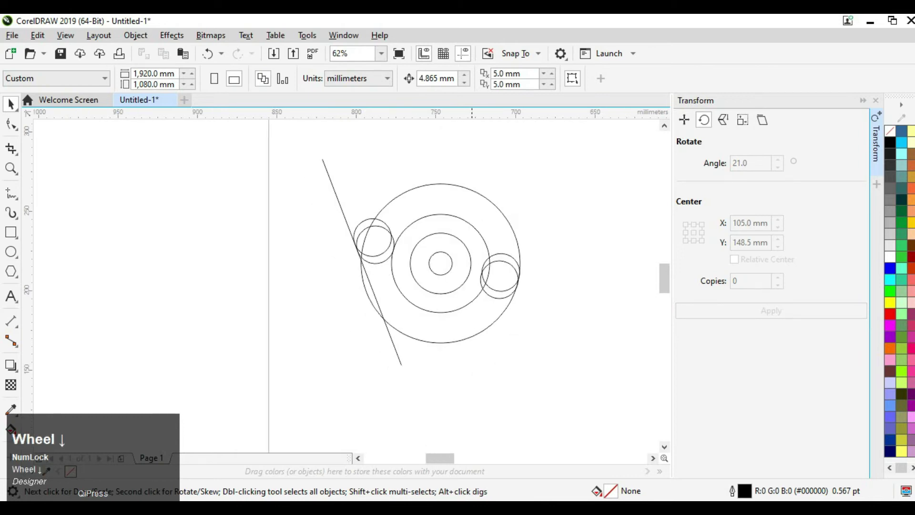
pyautogui.scroll(1, 507, 304)
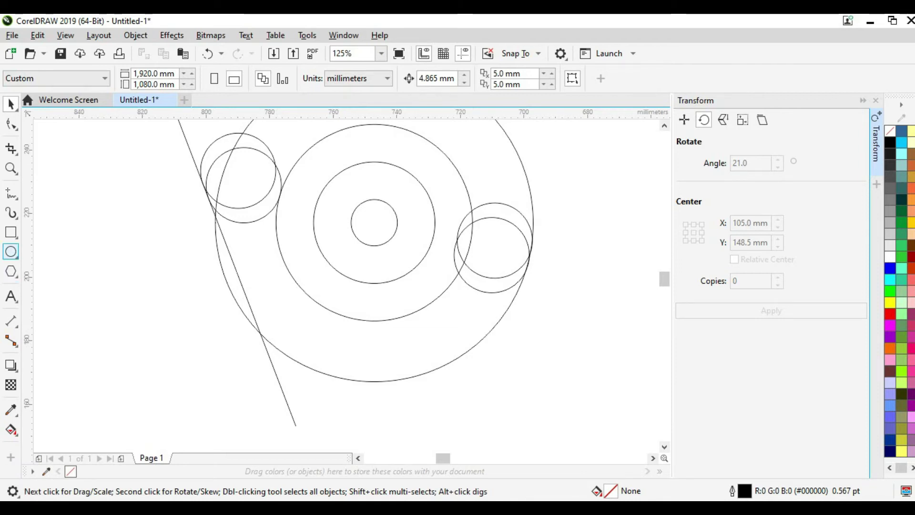
pyautogui.click(11, 193)
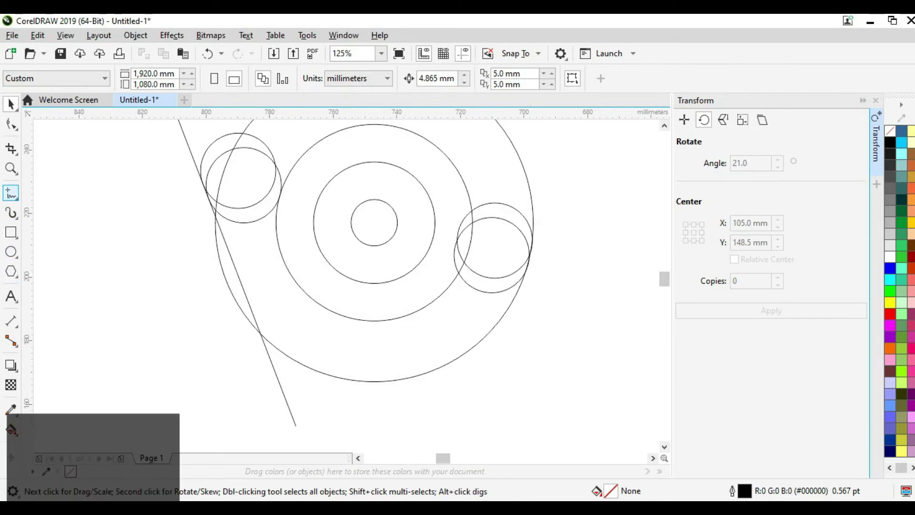
pyautogui.click(374, 222)
pyautogui.scroll(1, 373, 222)
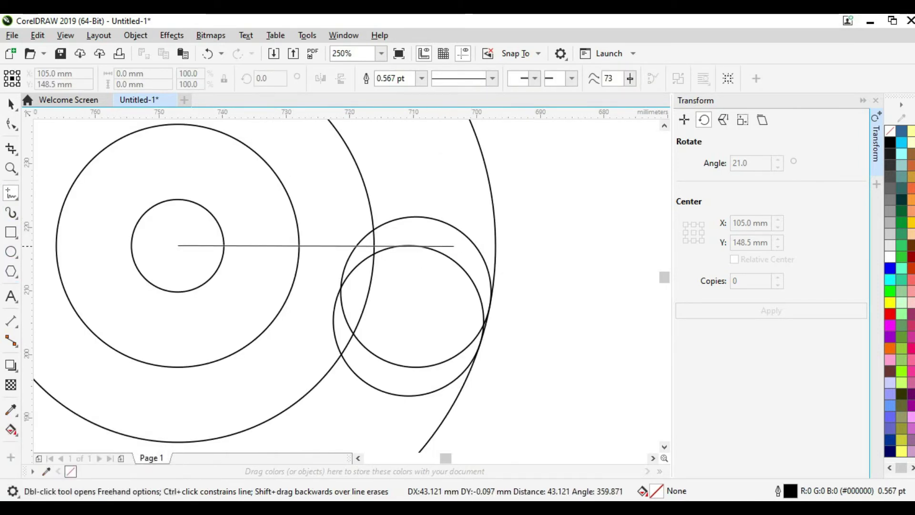
pyautogui.press('ctrl')
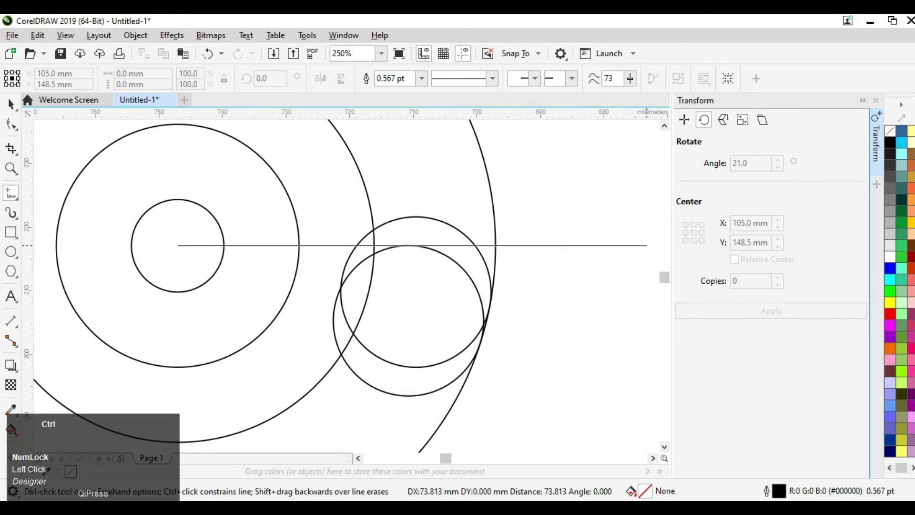
pyautogui.keyDown('ctrl'); pyautogui.click(647, 246); pyautogui.keyUp('ctrl')
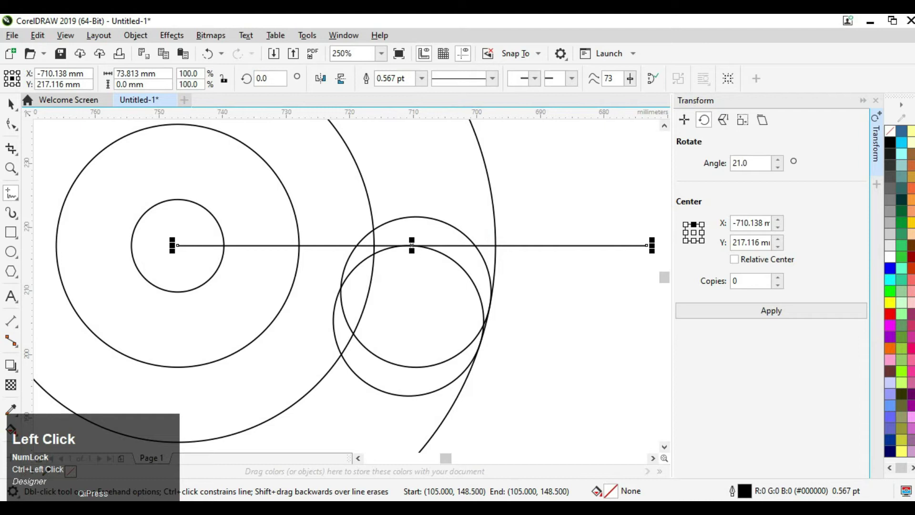
# - Stretch the horizontal line at both ends to a length of about 231.8 mm, reaching well beyond the 100 mm circle
pyautogui.click(10, 103)
pyautogui.scroll(-1, 350, 238)
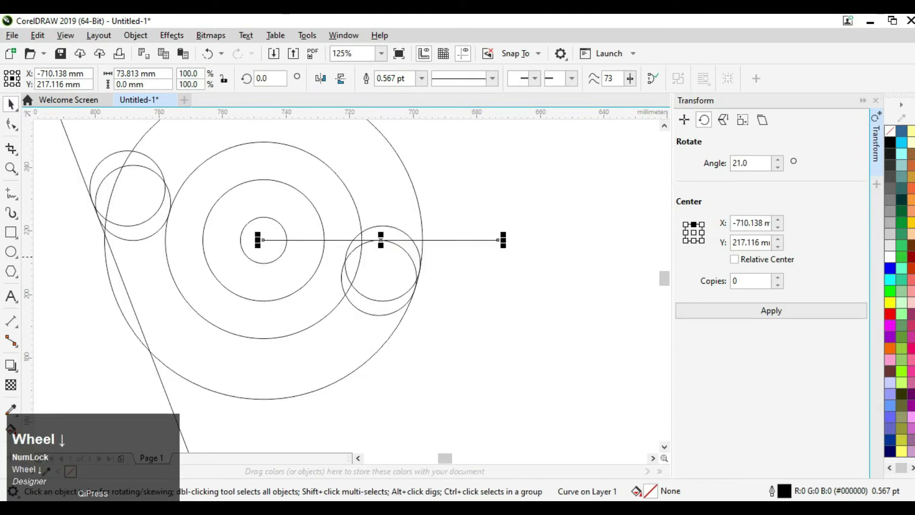
pyautogui.moveTo(504, 240); pyautogui.dragTo(616, 240)
pyautogui.moveTo(257, 240); pyautogui.dragTo(60, 240)
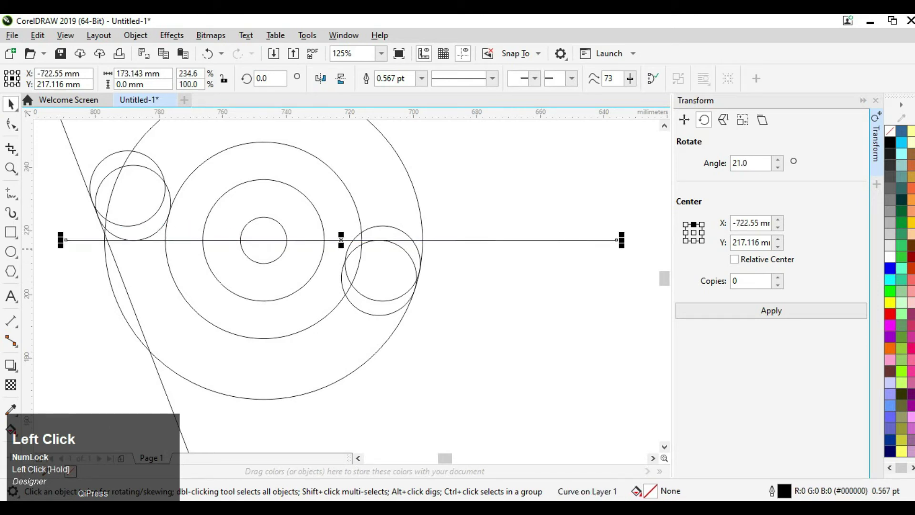
pyautogui.scroll(-1, 72, 246)
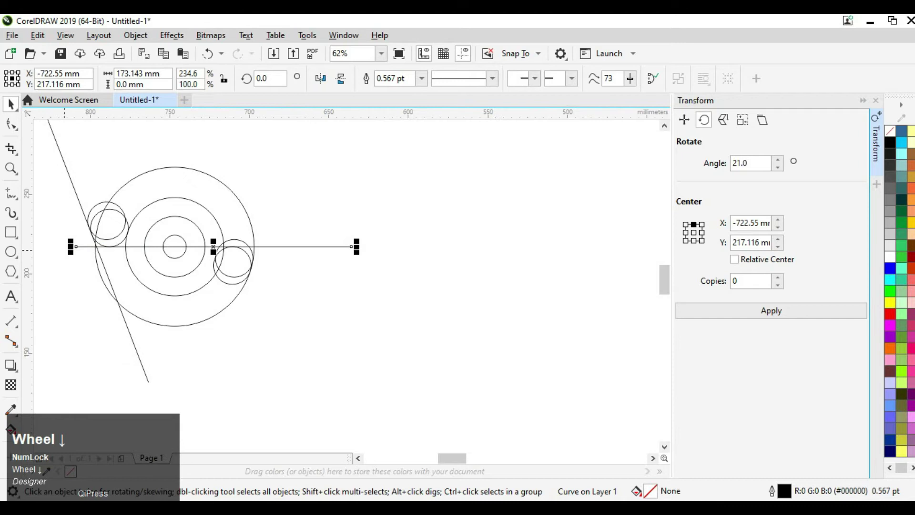
pyautogui.moveTo(70, 246); pyautogui.dragTo(41, 246)
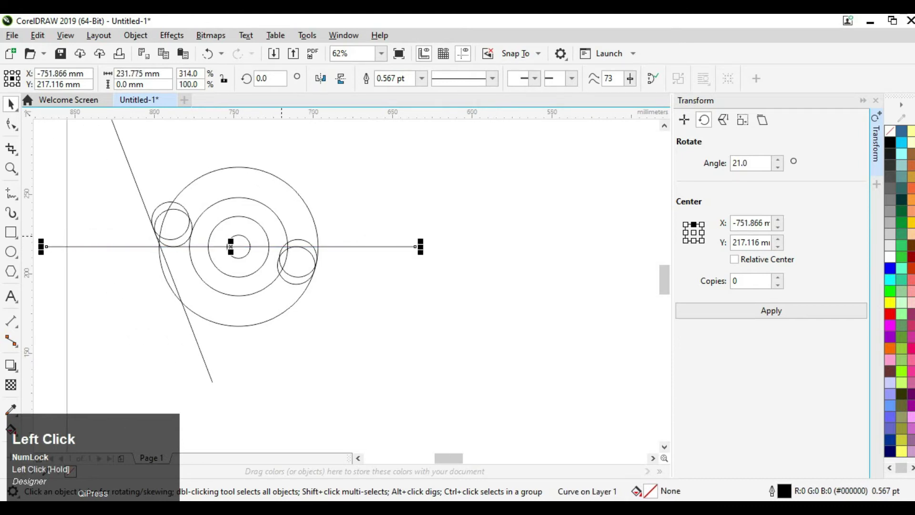
# - Copy the long horizontal line straight up so the copy touches the top of the upper small circle on the right
pyautogui.scroll(1, 43, 245)
pyautogui.scroll(1, 282, 234)
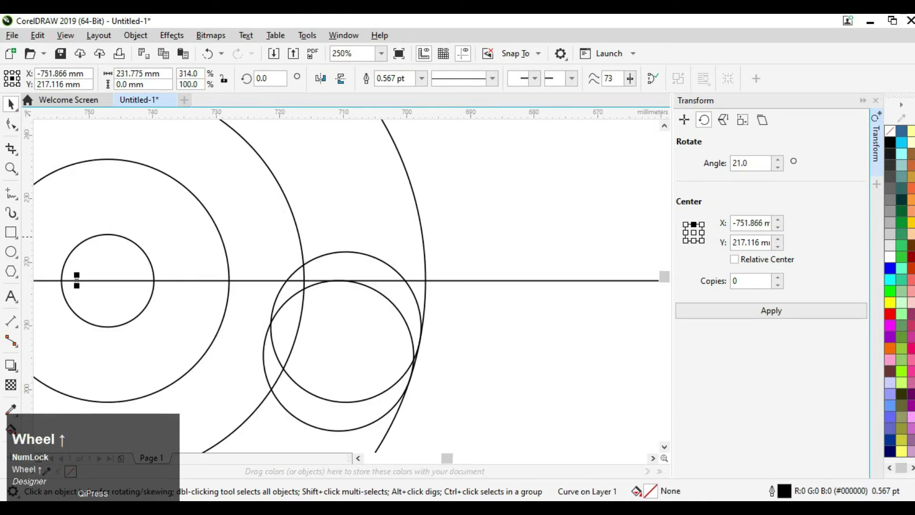
pyautogui.click(76, 280)
pyautogui.click(553, 215)
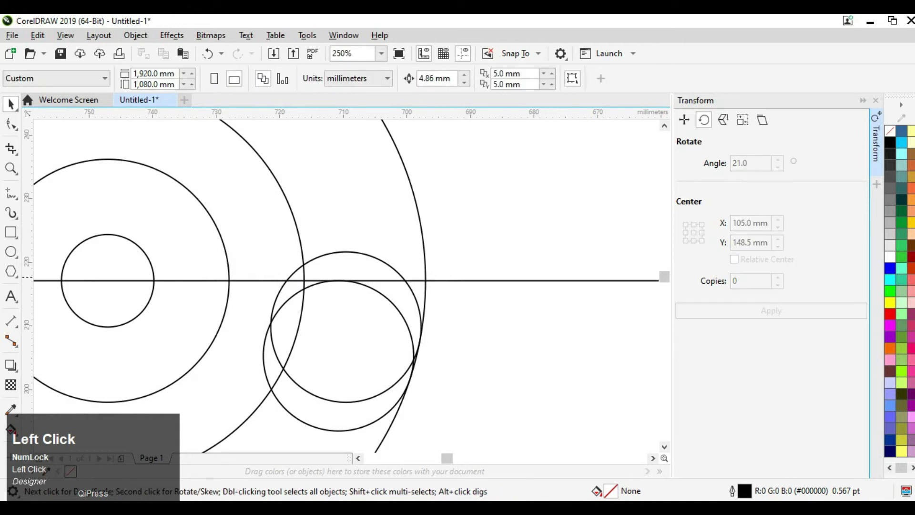
pyautogui.click(467, 280)
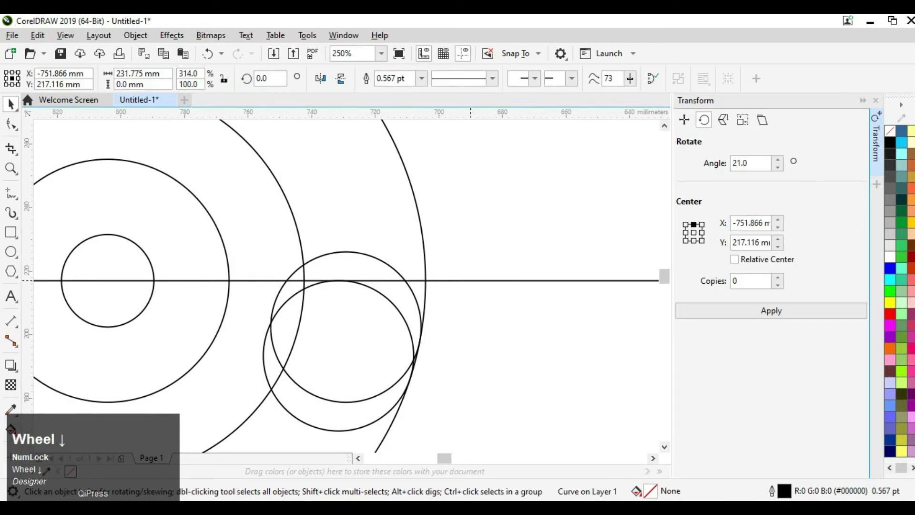
pyautogui.scroll(-1, 466, 274)
pyautogui.scroll(1, 452, 277)
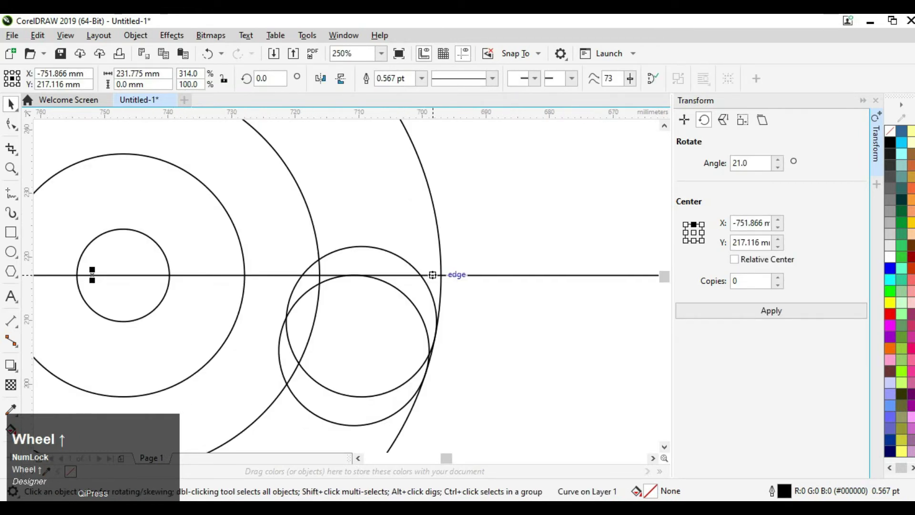
pyautogui.moveTo(450, 275); pyautogui.dragTo(450, 246)
pyautogui.rightClick(450, 246)
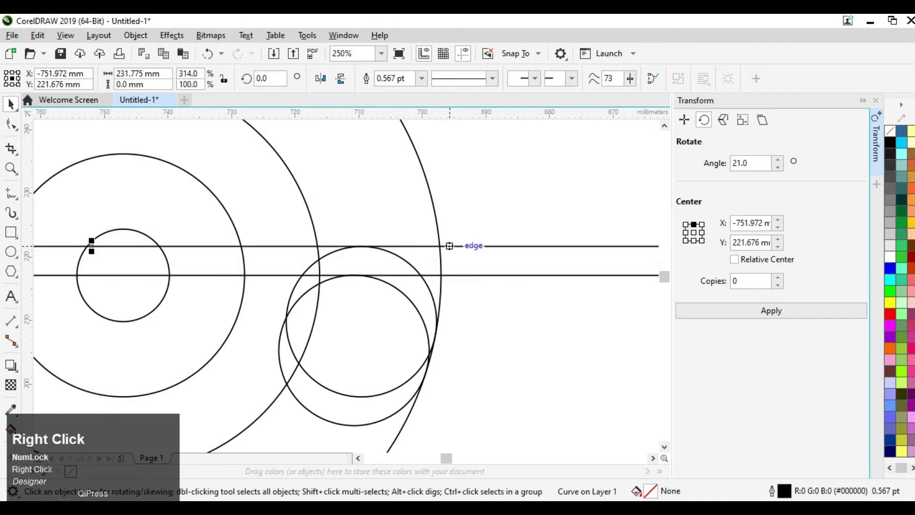
# - Copy both horizontal lines up together so the upper copy touches the top of the second-smallest concentric circle, and deselect them
pyautogui.scroll(2, 449, 245)
pyautogui.scroll(-4, 374, 266)
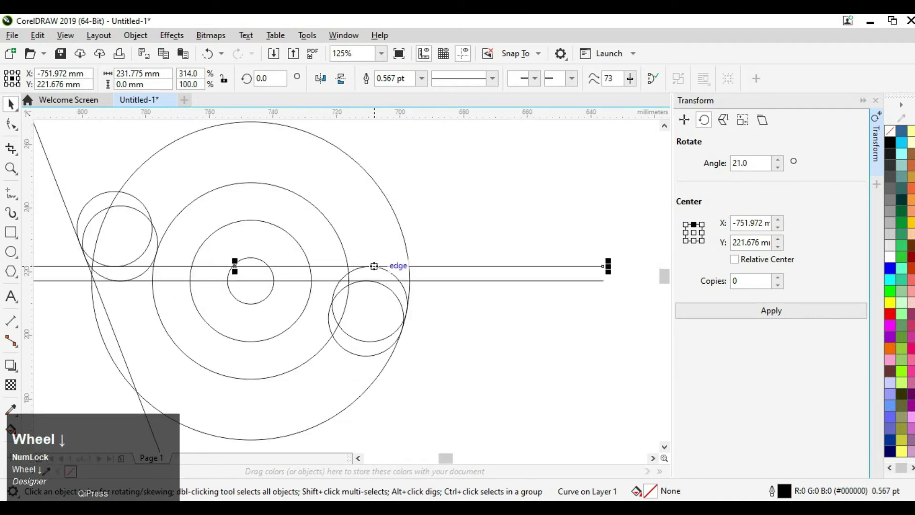
pyautogui.click(477, 200)
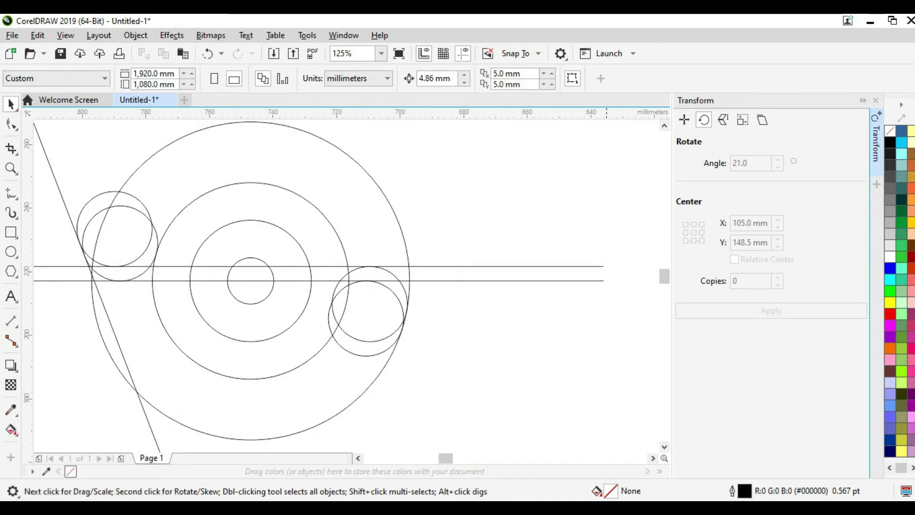
pyautogui.moveTo(613, 251); pyautogui.dragTo(619, 286)
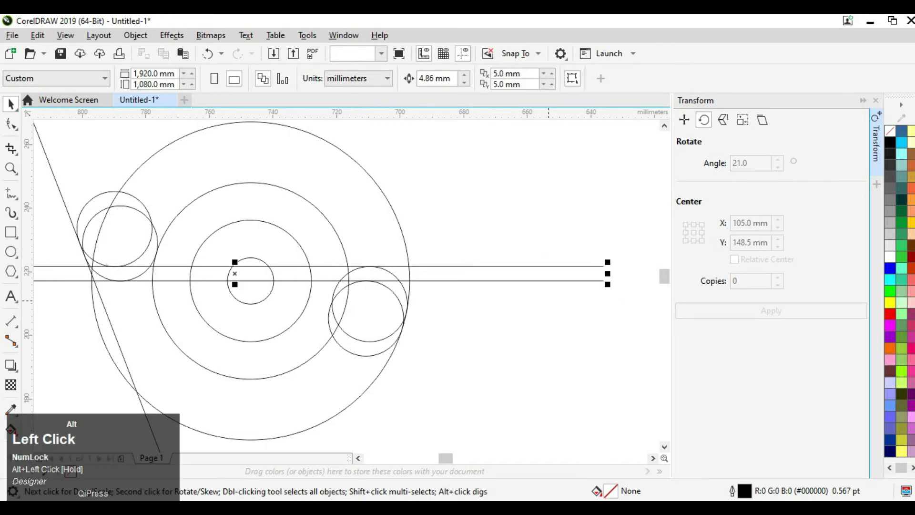
pyautogui.moveTo(412, 280); pyautogui.dragTo(409, 234)
pyautogui.rightClick(409, 235)
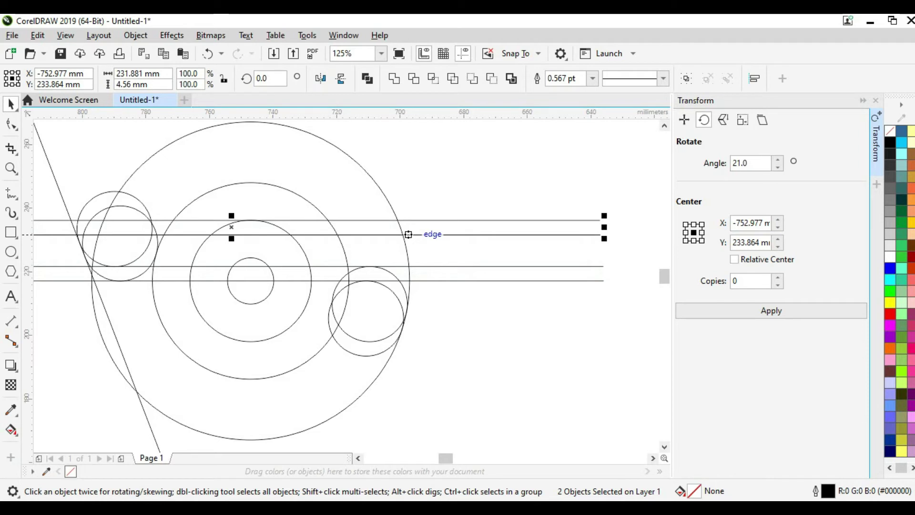
pyautogui.click(469, 226)
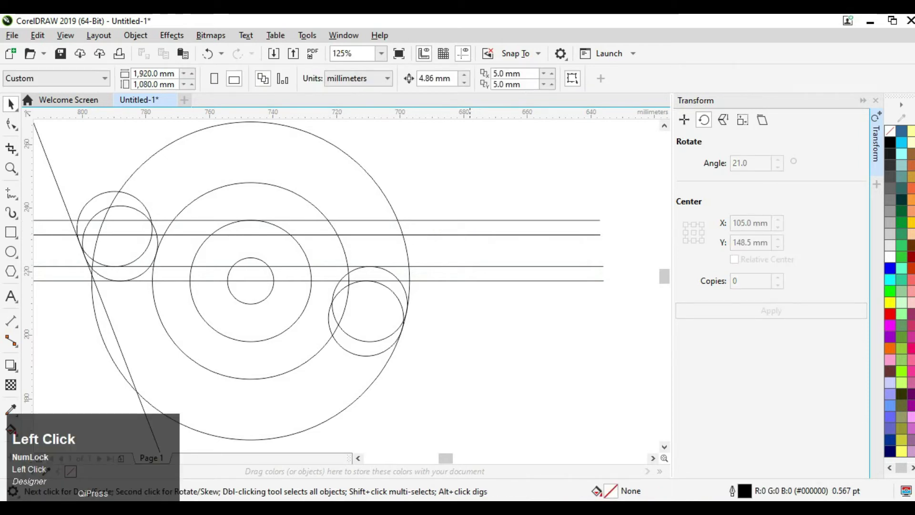
# - Copy the uppermost horizontal line up to touch the top of the third concentric circle, and deselect it after checking the tangency
pyautogui.click(470, 220)
pyautogui.moveTo(469, 220); pyautogui.dragTo(467, 182)
pyautogui.rightClick(467, 183)
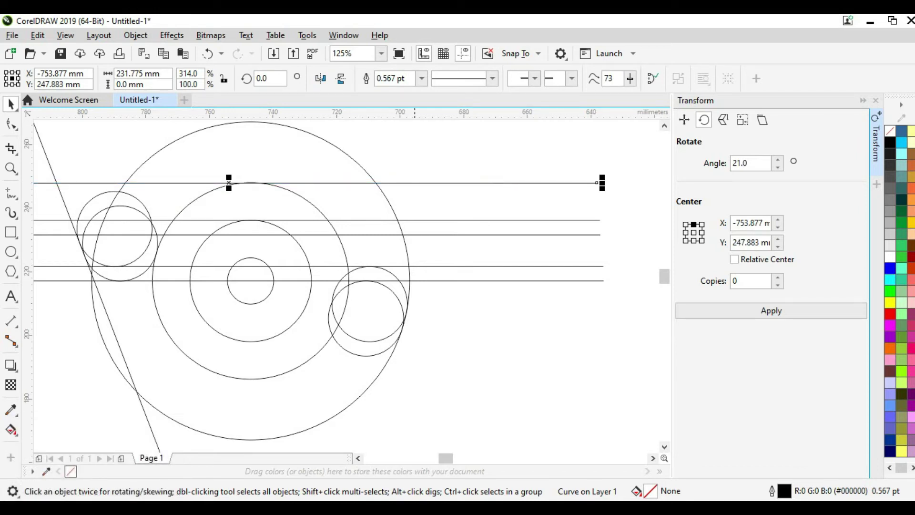
pyautogui.scroll(3, 229, 182)
pyautogui.scroll(-3, 229, 183)
pyautogui.scroll(3, 258, 186)
pyautogui.scroll(-1, 257, 186)
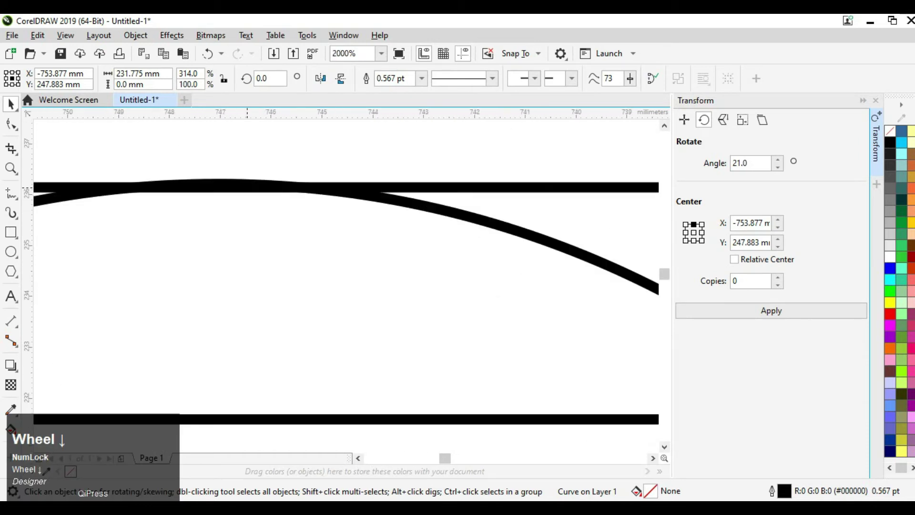
pyautogui.scroll(1, 257, 186)
pyautogui.scroll(-5, 247, 148)
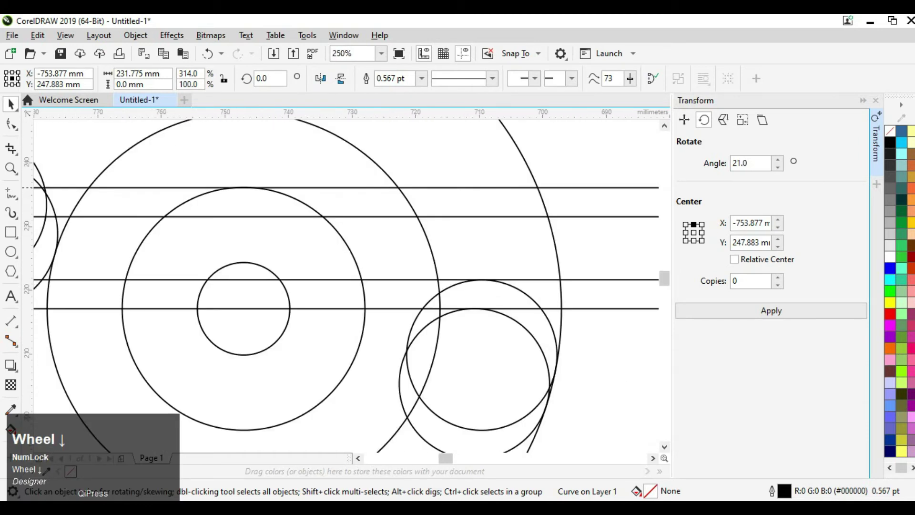
pyautogui.click(664, 125)
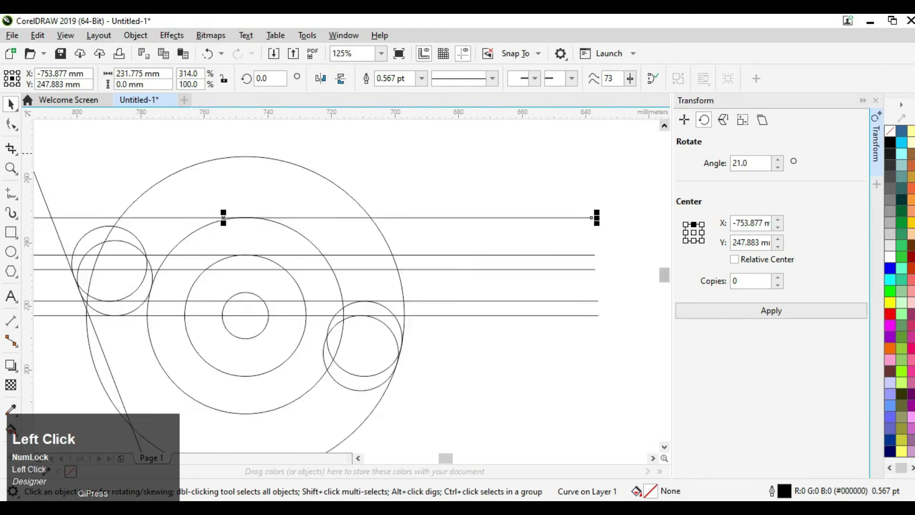
pyautogui.click(583, 180)
# - Move the three upper horizontal lines up together by about 19 mm, towards the top of the 100 mm circle
pyautogui.scroll(-1, 583, 181)
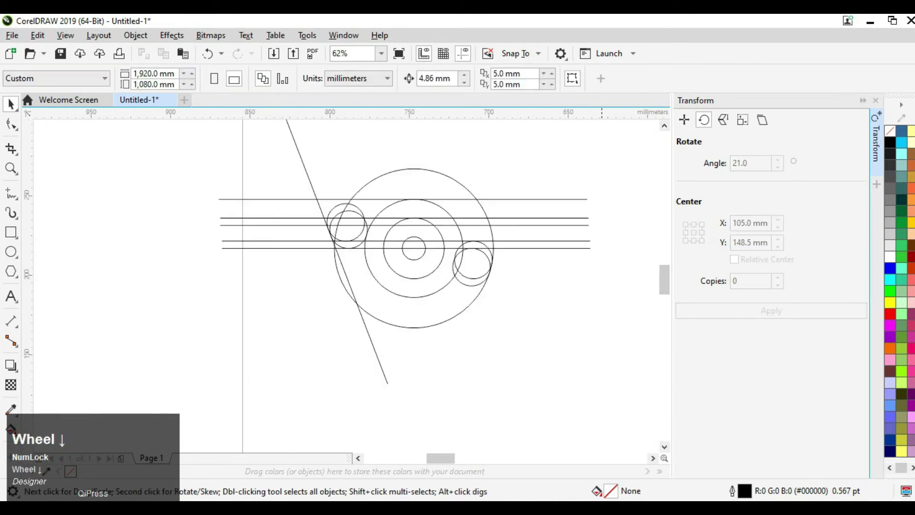
pyautogui.scroll(1, 612, 191)
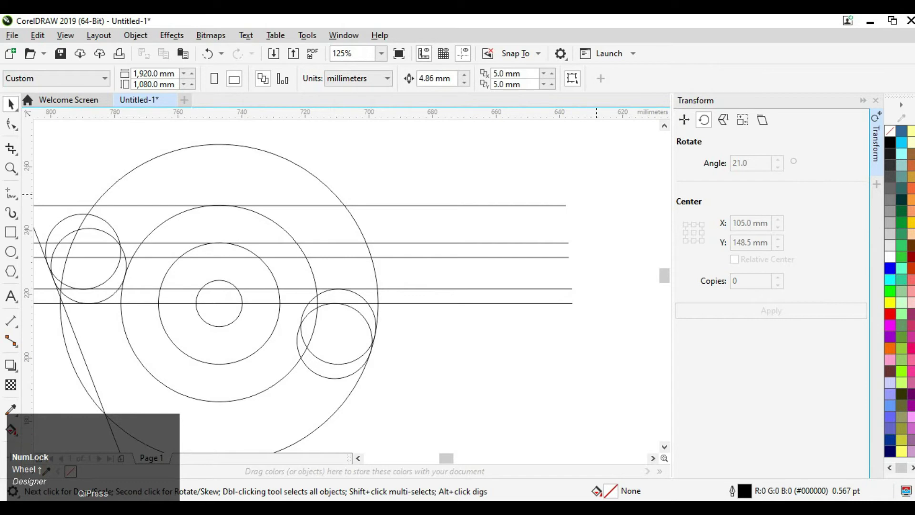
pyautogui.press('alt')
pyautogui.moveTo(596, 193); pyautogui.dragTo(532, 270)
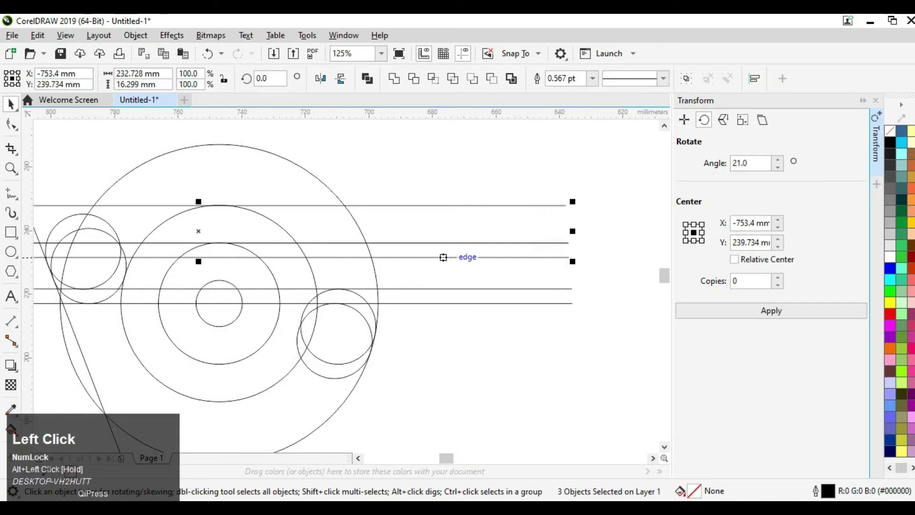
pyautogui.moveTo(439, 257); pyautogui.dragTo(435, 197)
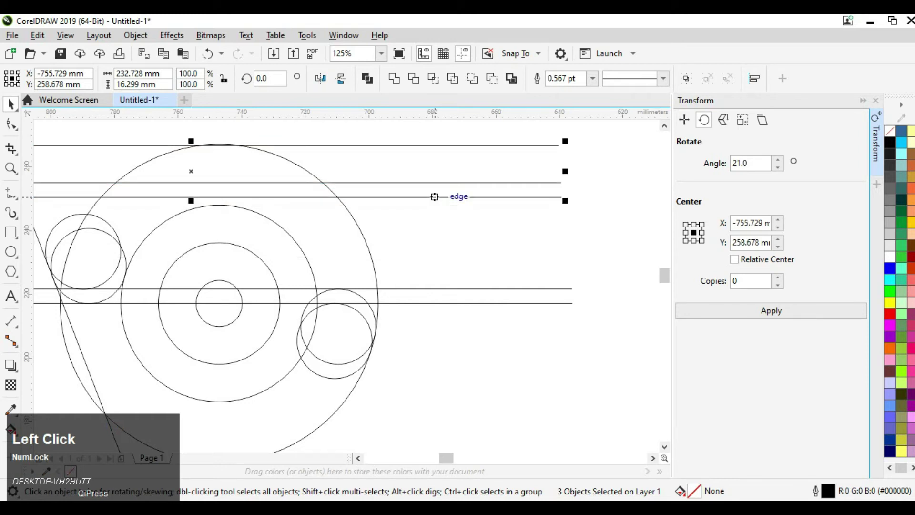
# - Nudge the three lines up, then bring them back down so the top line meets the 100 mm circle's top edge
pyautogui.scroll(8, 217, 143)
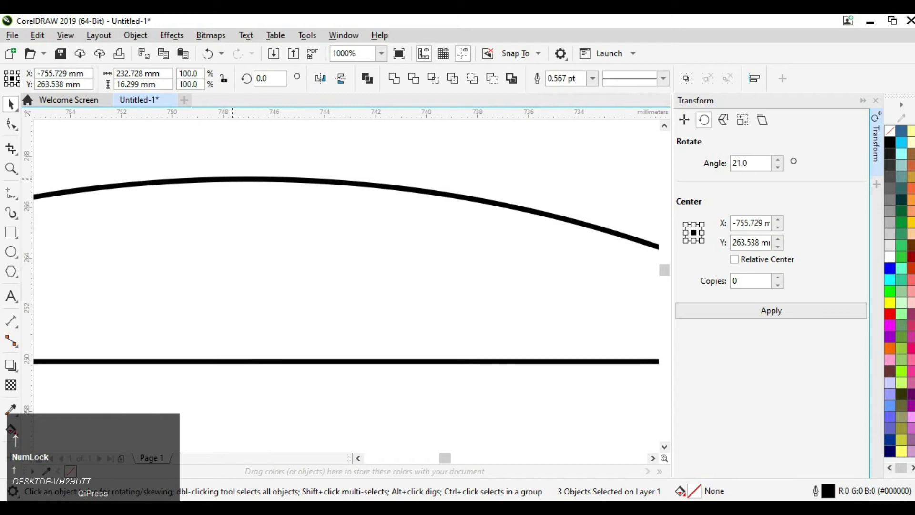
pyautogui.scroll(-4, 244, 183)
pyautogui.scroll(-2, 252, 162)
pyautogui.scroll(4, 252, 165)
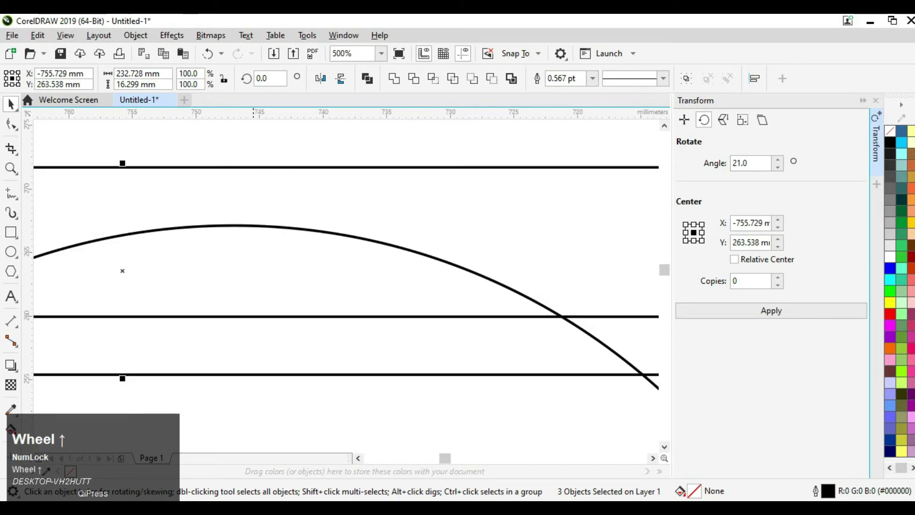
pyautogui.click(251, 166)
pyautogui.moveTo(252, 167); pyautogui.dragTo(252, 224)
pyautogui.scroll(-6, 251, 224)
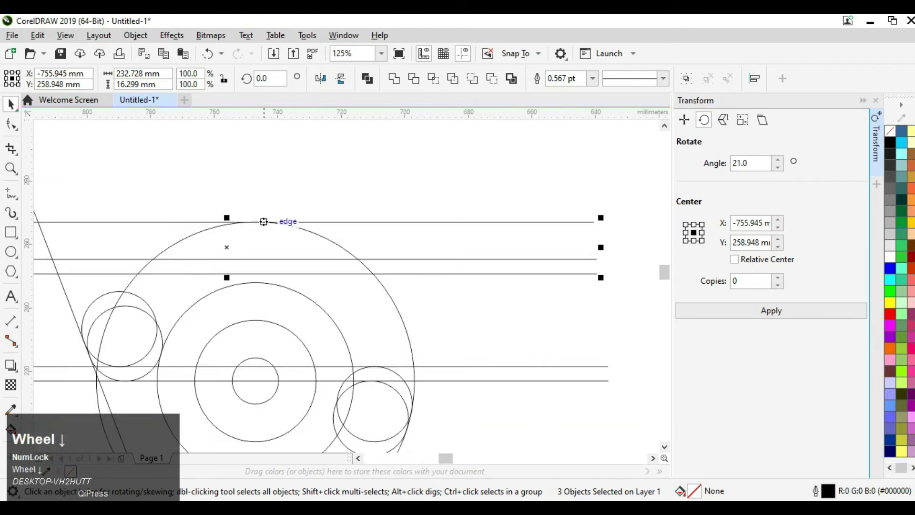
pyautogui.click(450, 205)
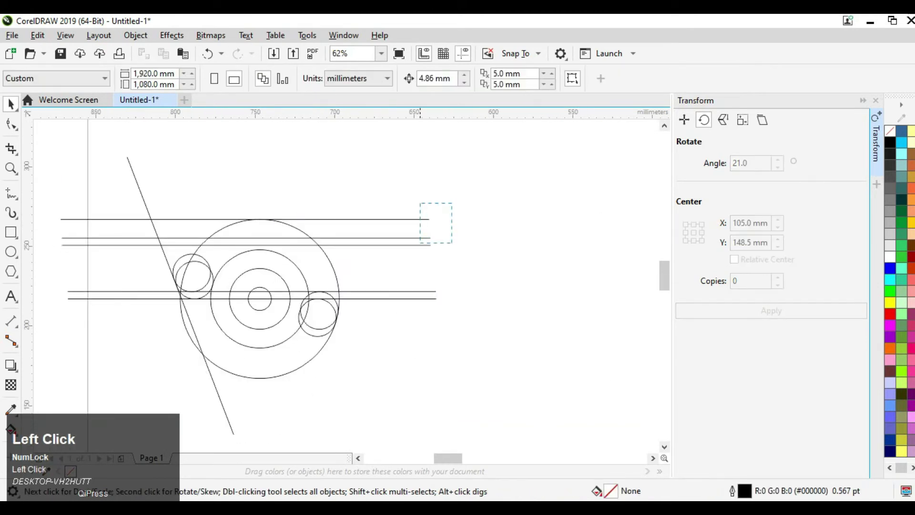
# - Copy the three upper horizontal lines about 16 mm lower, with the copy's top line close to the original group's bottom line
pyautogui.moveTo(453, 202); pyautogui.dragTo(403, 255)
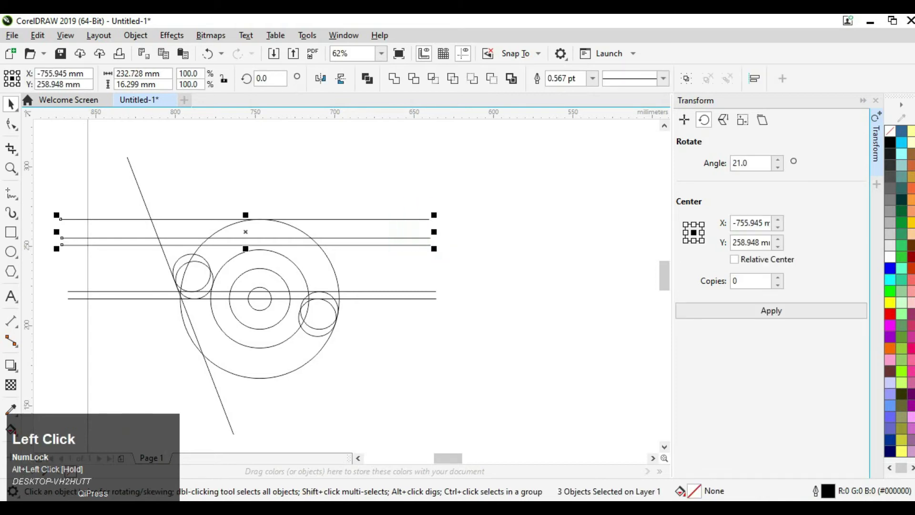
pyautogui.scroll(2, 308, 243)
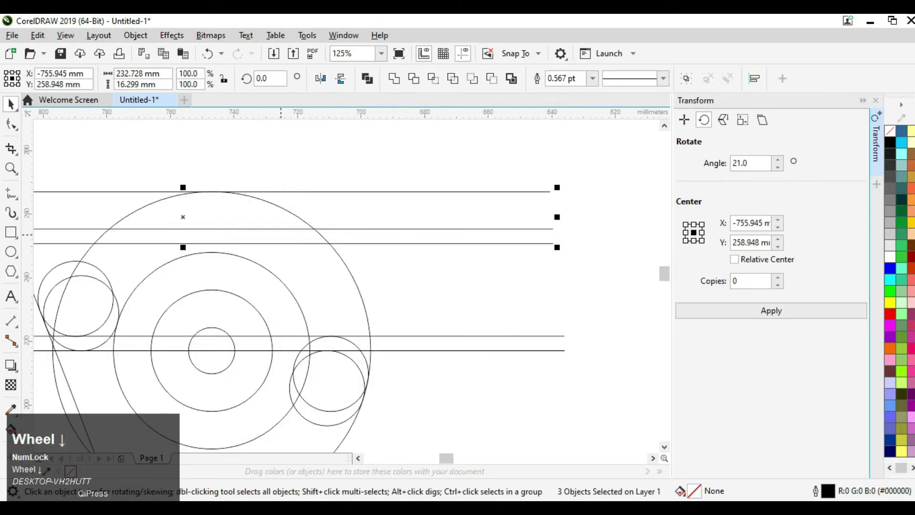
pyautogui.moveTo(275, 228); pyautogui.dragTo(275, 280)
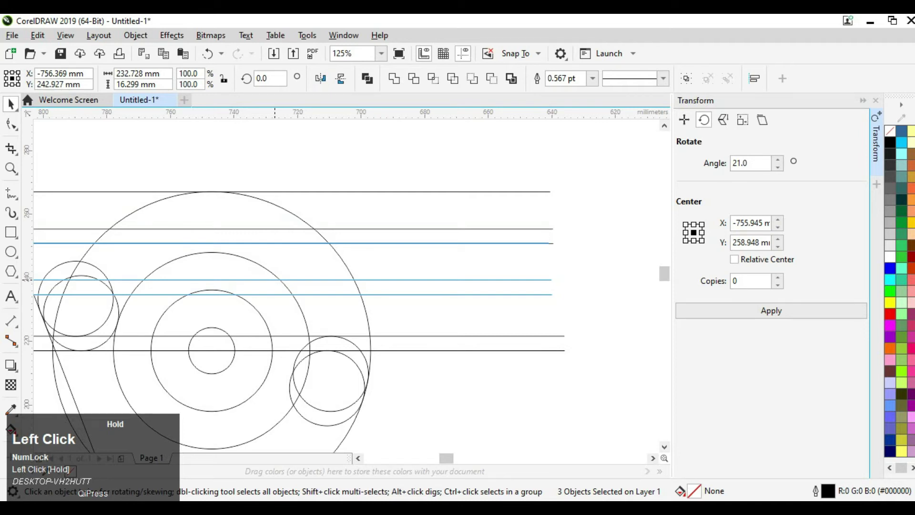
pyautogui.rightClick(275, 280)
pyautogui.moveTo(275, 280); pyautogui.dragTo(275, 280)
# - Shift the three copied lines slightly down so their top line lies exactly on the original group's bottom line, and deselect them
pyautogui.scroll(2, 213, 251)
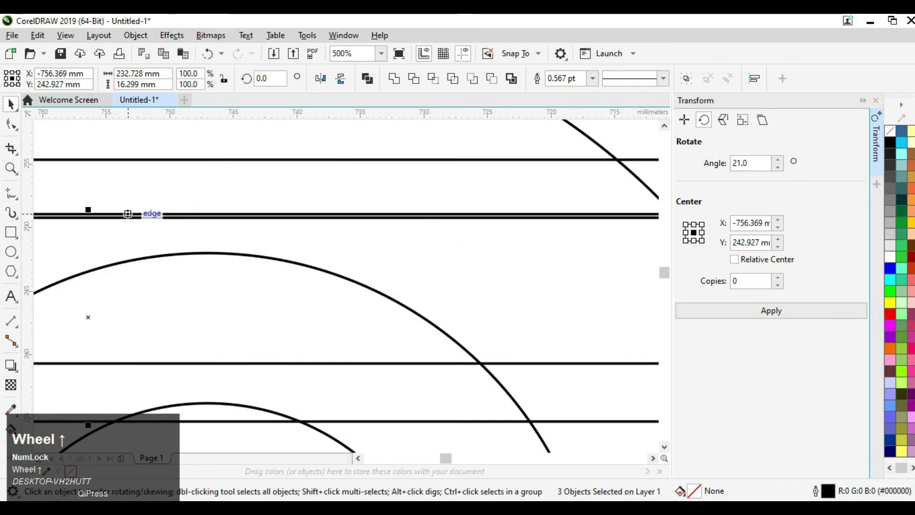
pyautogui.scroll(1, 129, 210)
pyautogui.scroll(-1, 97, 209)
pyautogui.scroll(2, 64, 210)
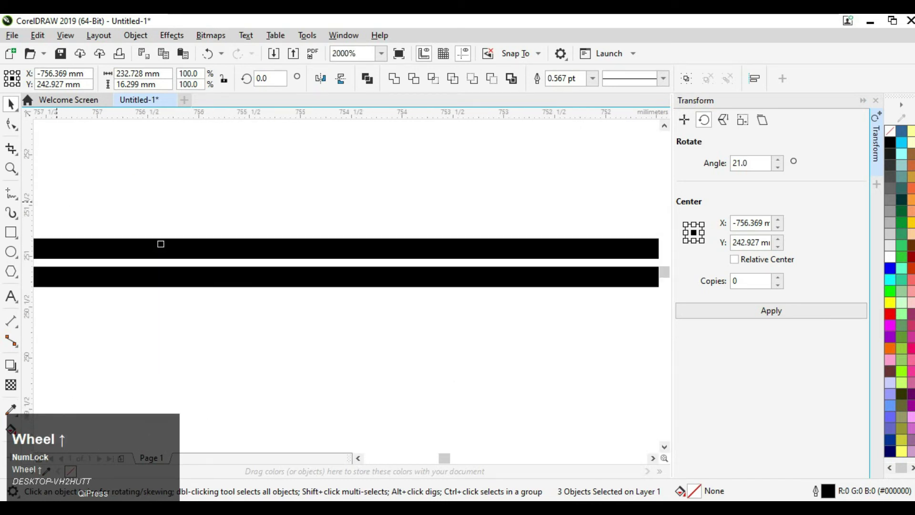
pyautogui.moveTo(160, 243); pyautogui.dragTo(158, 270)
pyautogui.scroll(-5, 158, 269)
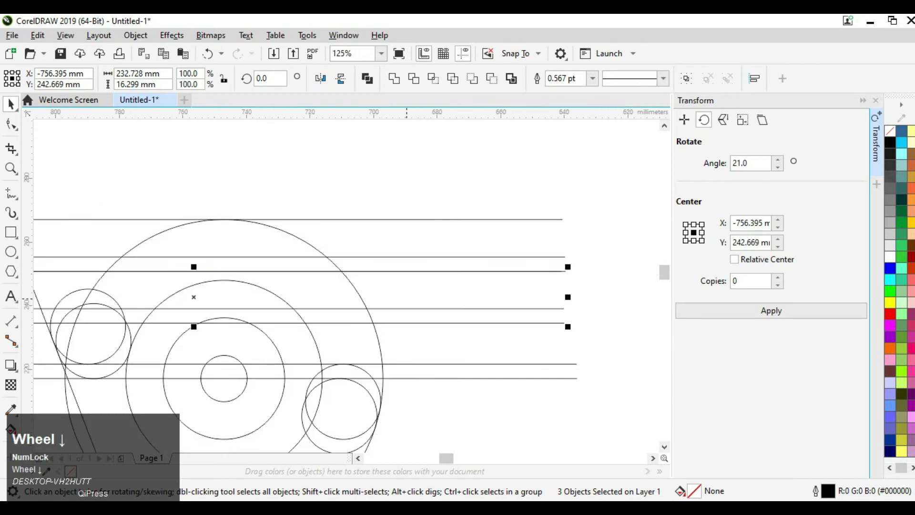
pyautogui.scroll(-1, 158, 270)
pyautogui.click(157, 270)
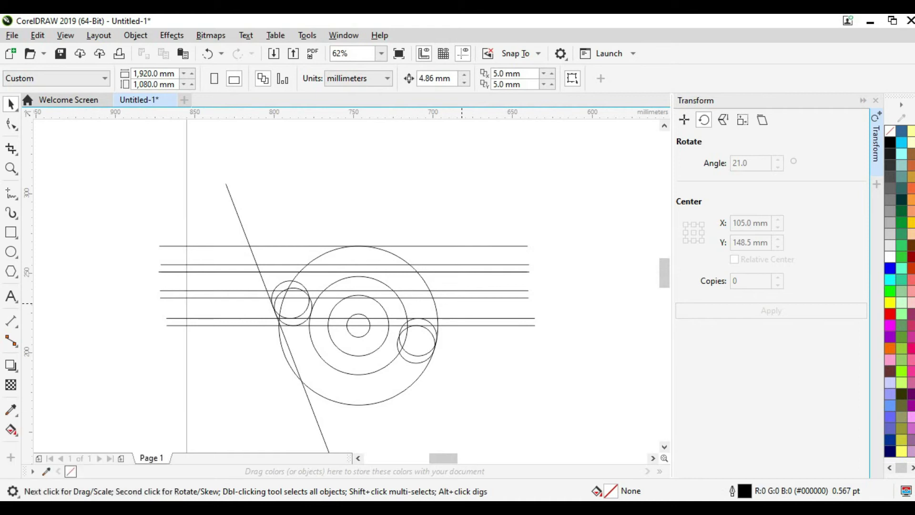
pyautogui.moveTo(578, 189); pyautogui.dragTo(215, 409)
pyautogui.scroll(4, 447, 357)
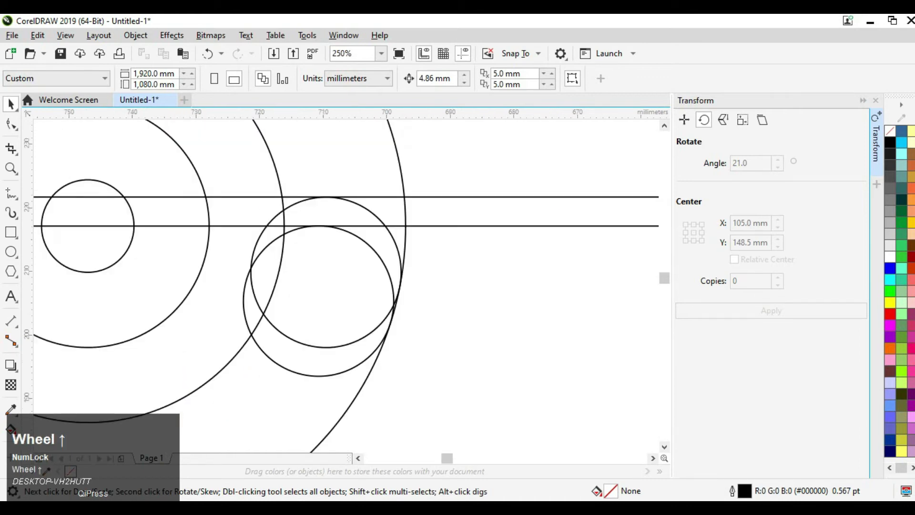
pyautogui.scroll(2, 338, 282)
pyautogui.click(11, 193)
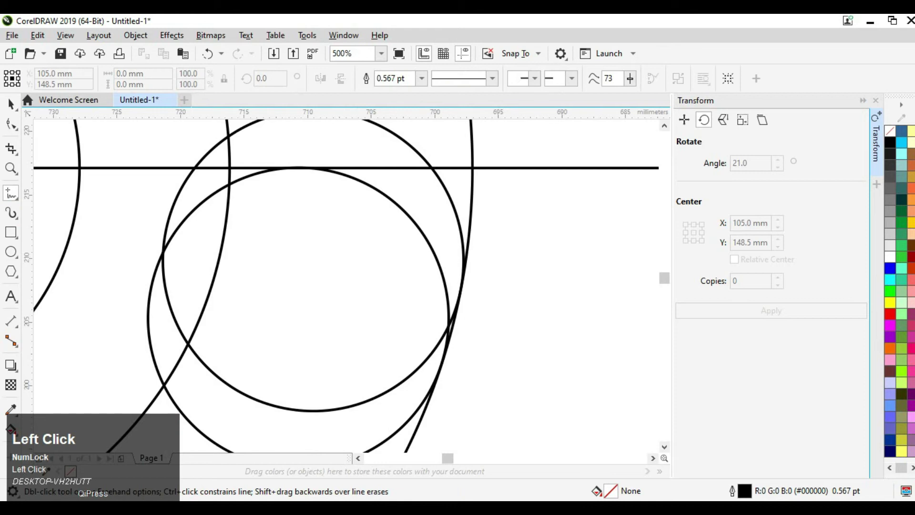
pyautogui.scroll(-2, 441, 363)
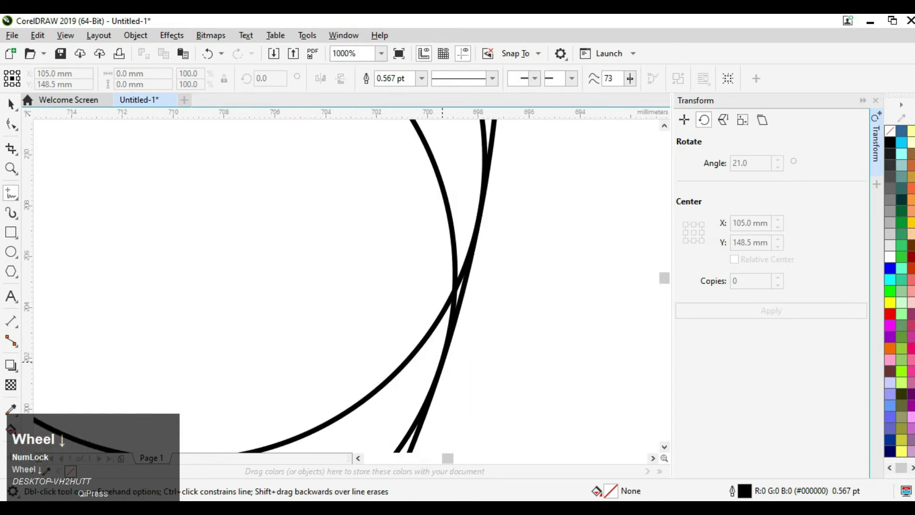
pyautogui.scroll(-2, 438, 370)
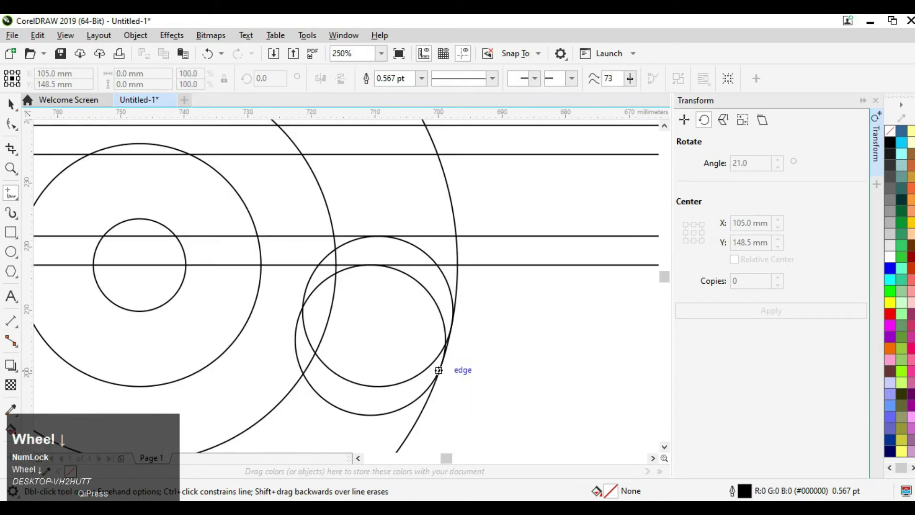
pyautogui.scroll(1, 441, 363)
pyautogui.scroll(-2, 447, 338)
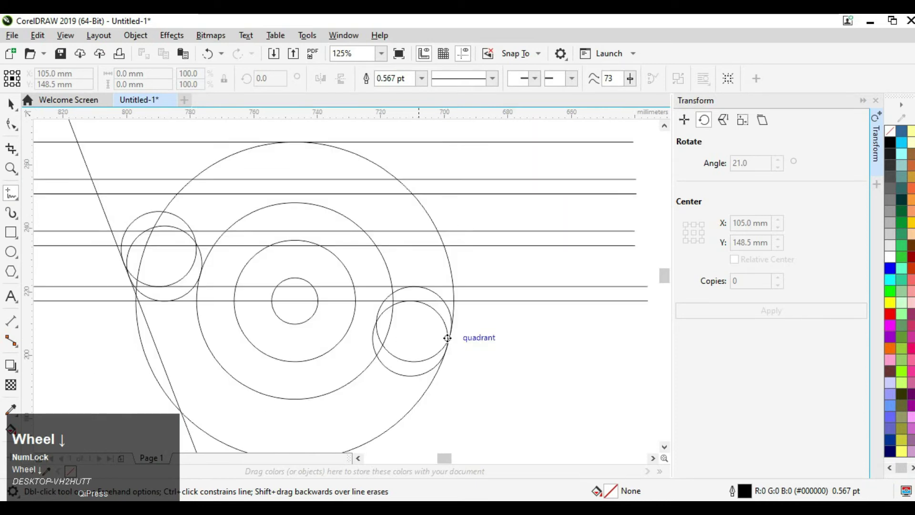
pyautogui.scroll(-1, 446, 338)
pyautogui.click(11, 103)
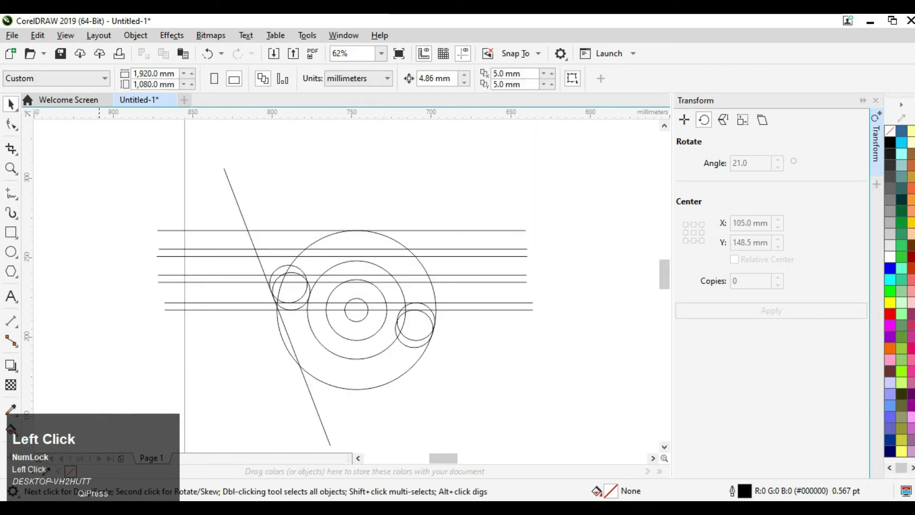
# - Group all 17 circles and lines of the construction into one group and deselect it
pyautogui.moveTo(81, 126); pyautogui.dragTo(558, 398)
pyautogui.scroll(-1, 558, 398)
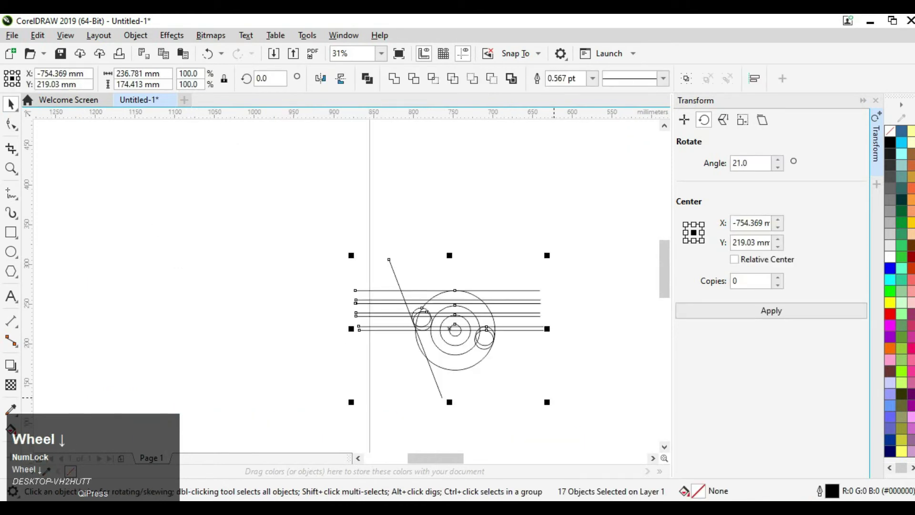
pyautogui.press('ctrl')
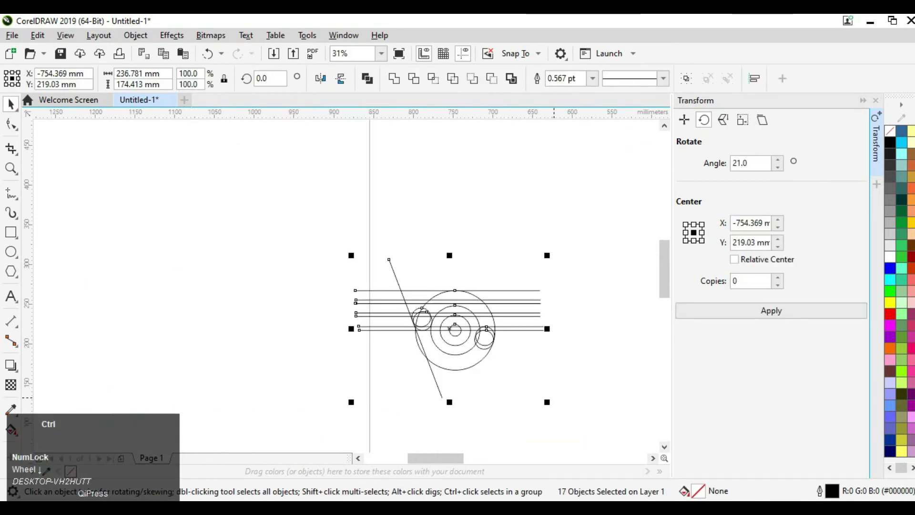
pyautogui.hotkey('ctrl', 'g')
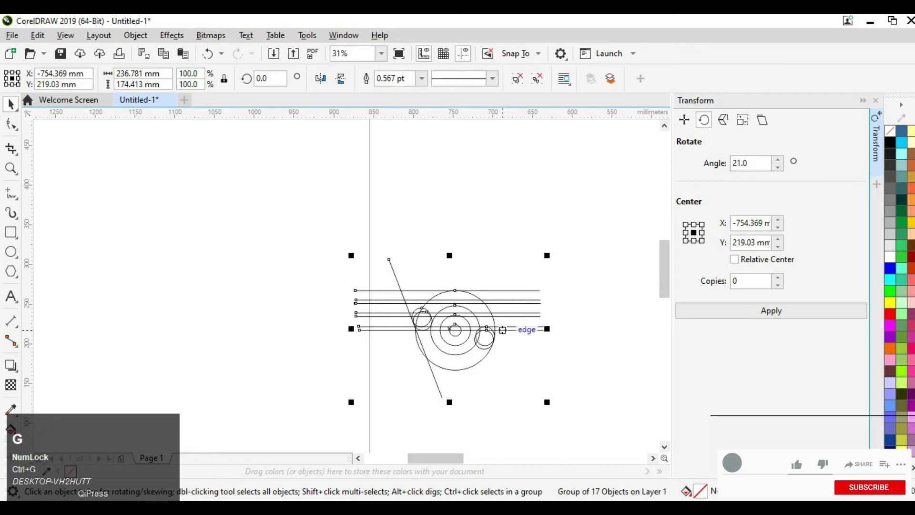
pyautogui.click(562, 326)
pyautogui.scroll(1, 460, 327)
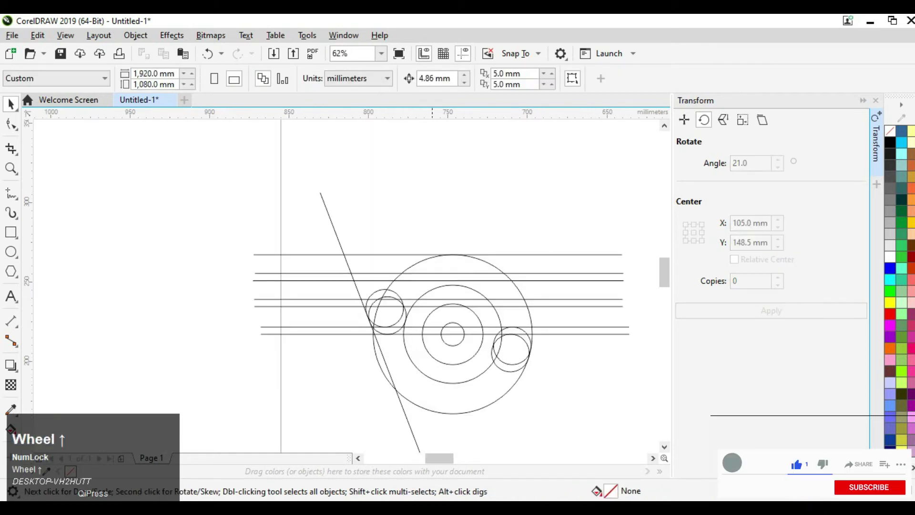
# - Use Virtual Segment Delete to remove the 100 mm circle's left arc between the first and second horizontal lines
pyautogui.click(11, 149)
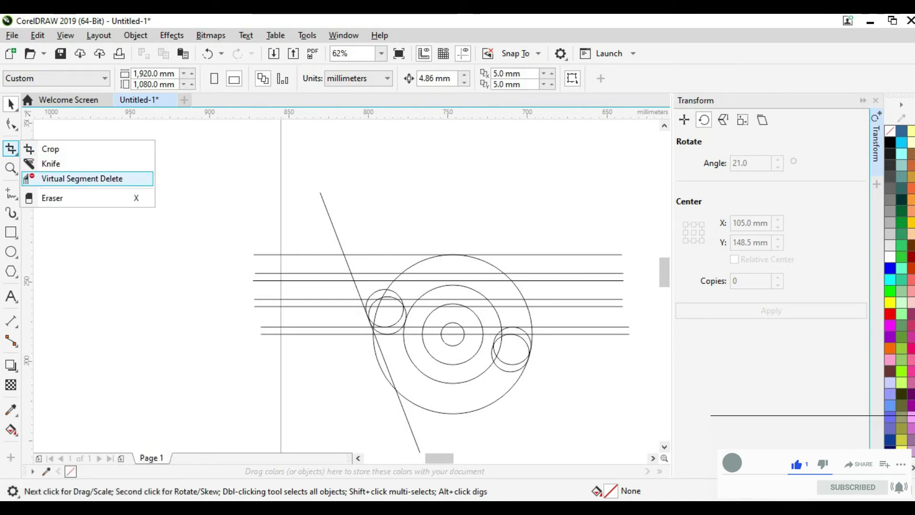
pyautogui.click(81, 178)
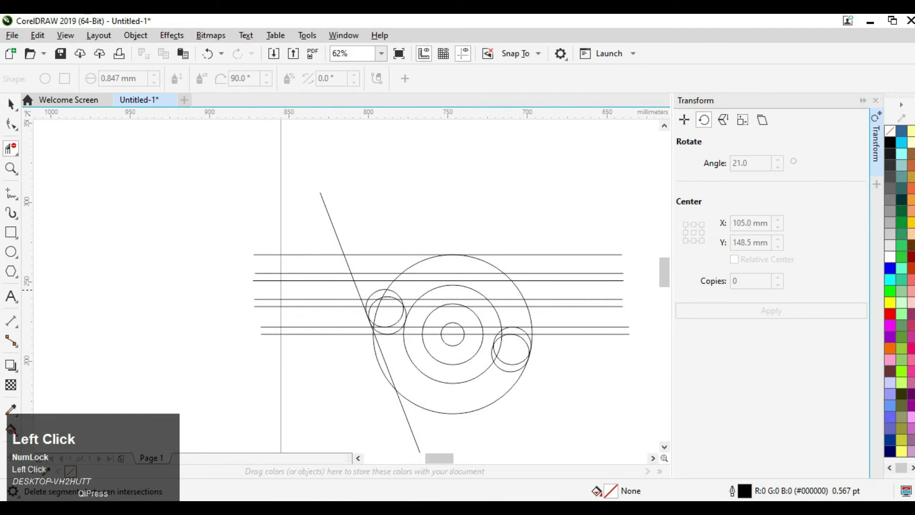
pyautogui.scroll(2, 499, 293)
pyautogui.scroll(-1, 500, 292)
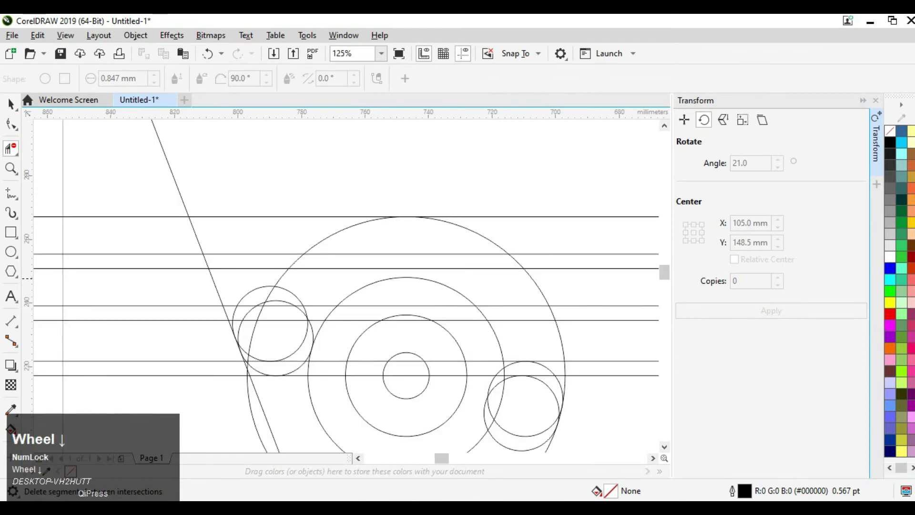
pyautogui.click(334, 233)
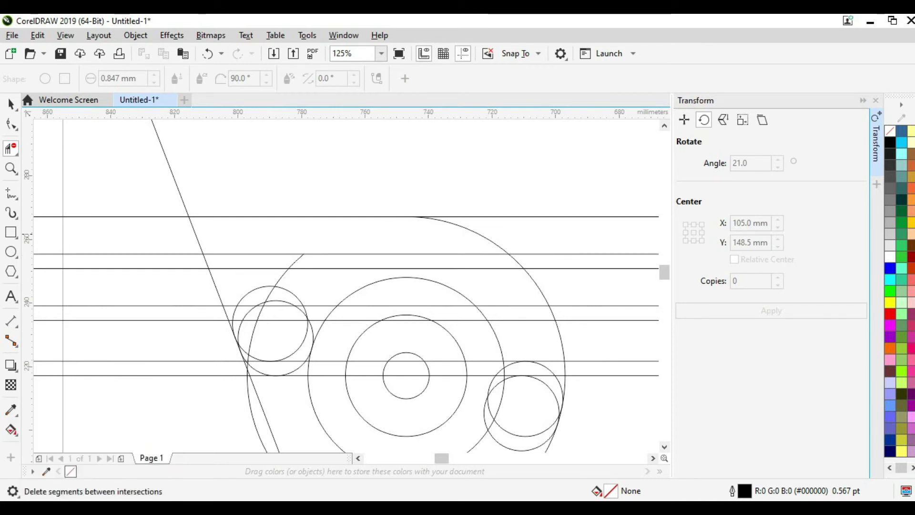
pyautogui.scroll(-1, 395, 372)
pyautogui.scroll(1, 501, 443)
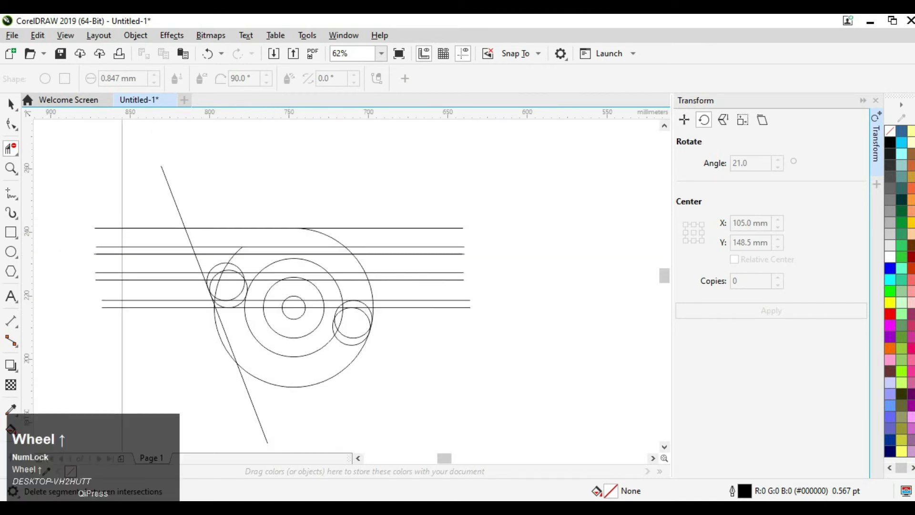
# - Delete the arcs of the second-largest circle, the left small circles and the 100 mm circle's left side between the third and fourth lines
pyautogui.click(298, 208)
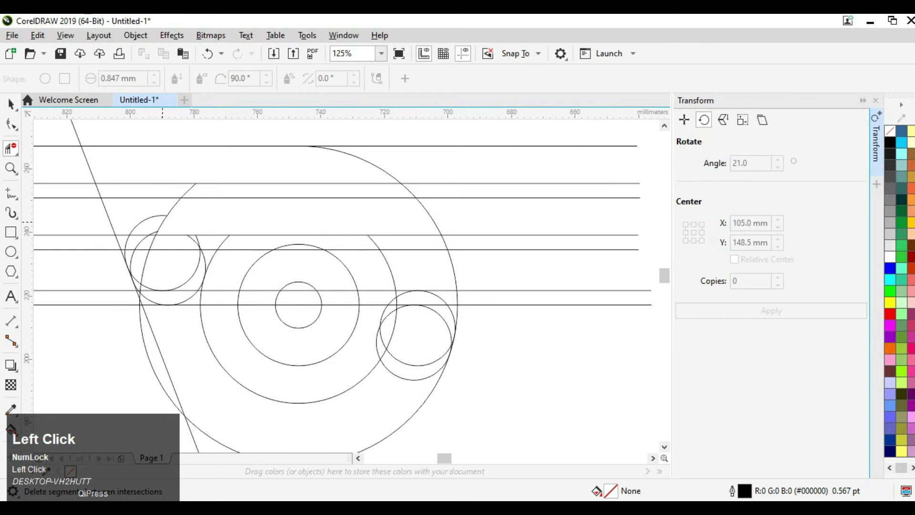
pyautogui.click(162, 223)
pyautogui.scroll(1, 127, 226)
pyautogui.scroll(-3, 126, 227)
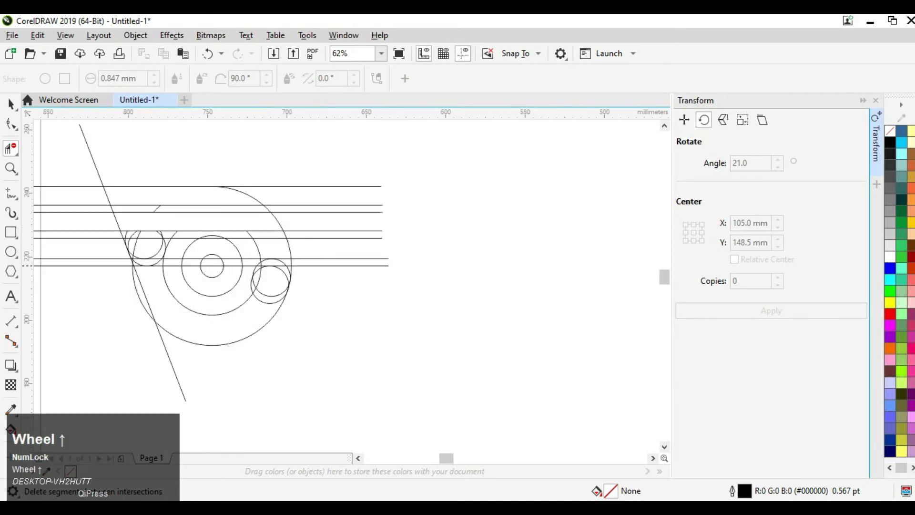
# - Delete the second-largest circle's right arc between the fifth and sixth horizontal lines
pyautogui.scroll(3, 225, 266)
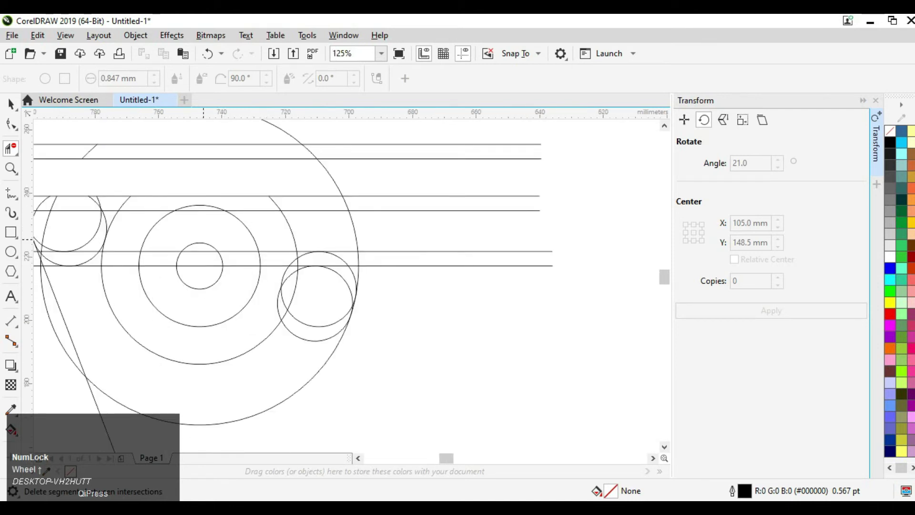
pyautogui.scroll(-1, 250, 248)
pyautogui.scroll(1, 250, 248)
pyautogui.scroll(2, 250, 247)
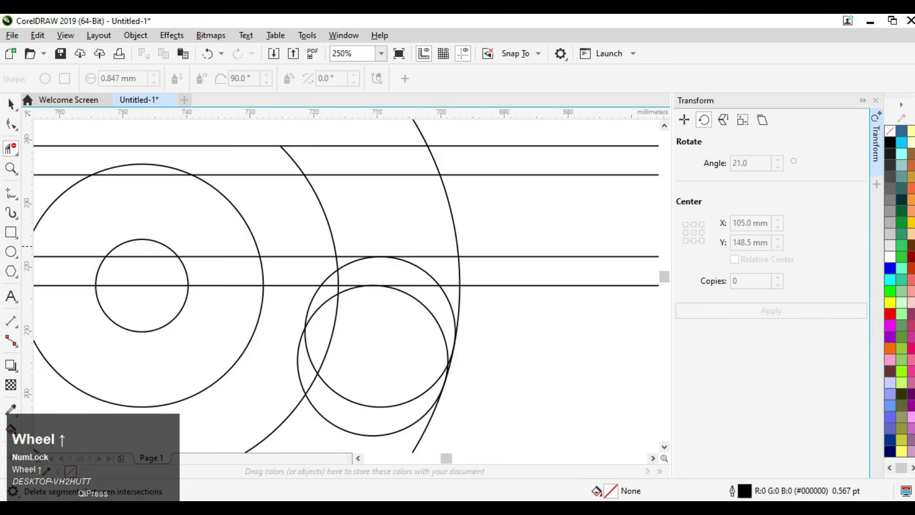
pyautogui.click(326, 222)
pyautogui.click(253, 237)
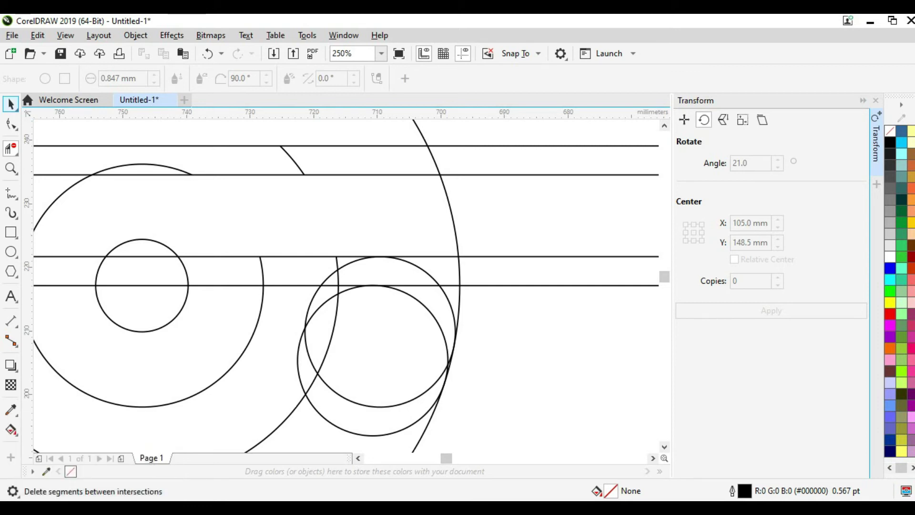
pyautogui.press('ctrl')
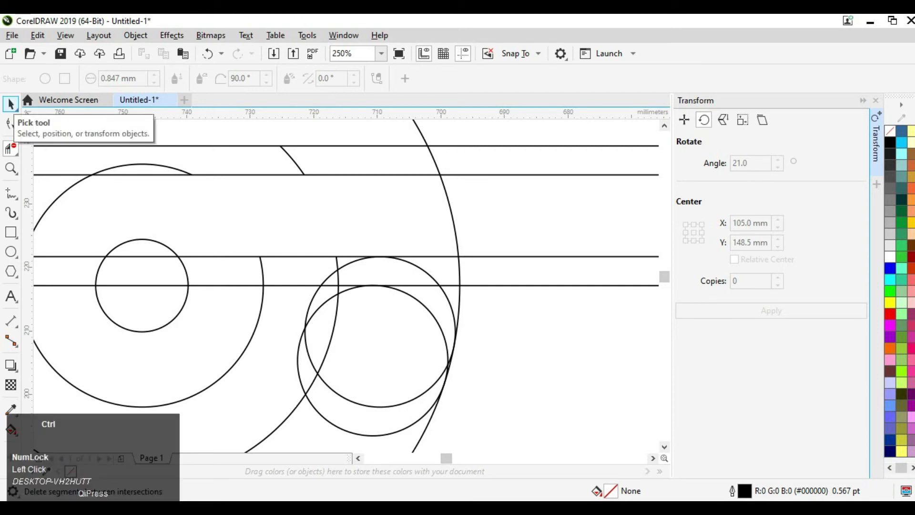
pyautogui.hotkey('ctrl', 'z')
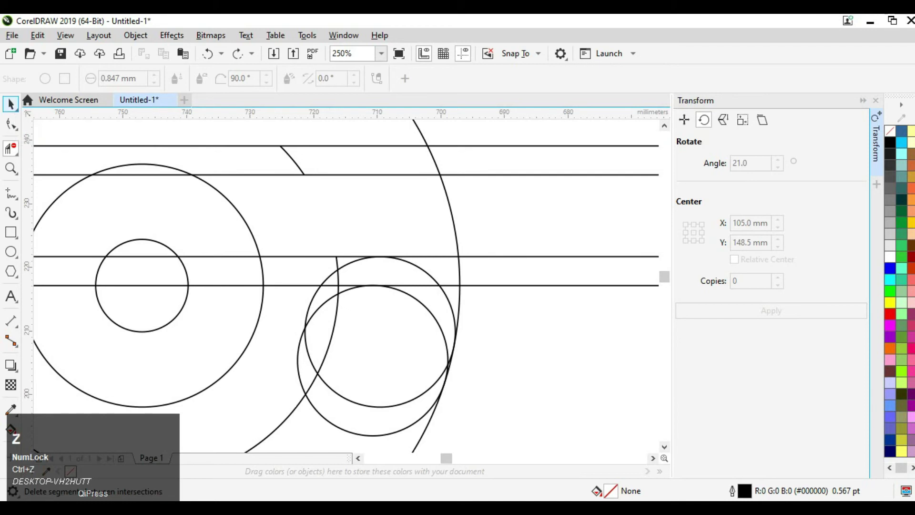
# - Select the whole construction with the Pick tool, ungroup it and clear the selection
pyautogui.click(10, 103)
pyautogui.scroll(-3, 191, 301)
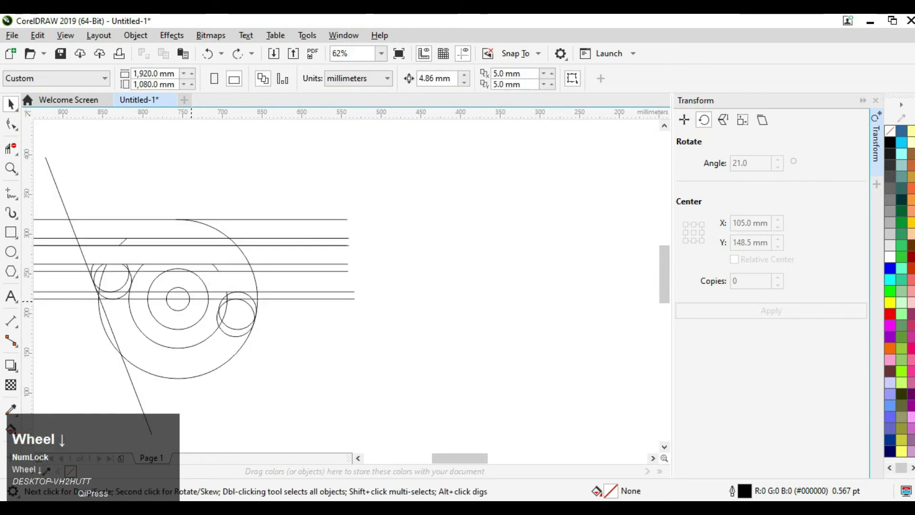
pyautogui.moveTo(58, 223)
pyautogui.mouseDown()
pyautogui.moveTo(311, 384)
pyautogui.moveTo(310, 372)
pyautogui.mouseUp()
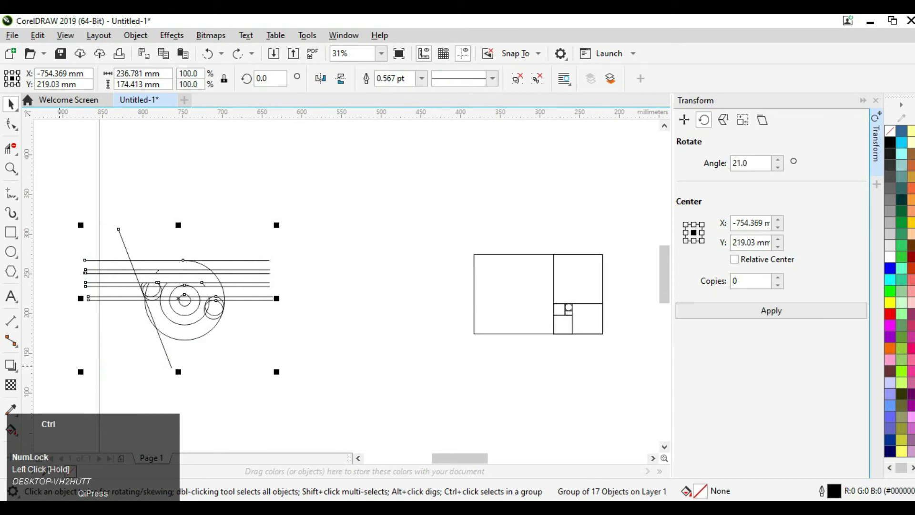
pyautogui.hotkey('ctrl', 'u')
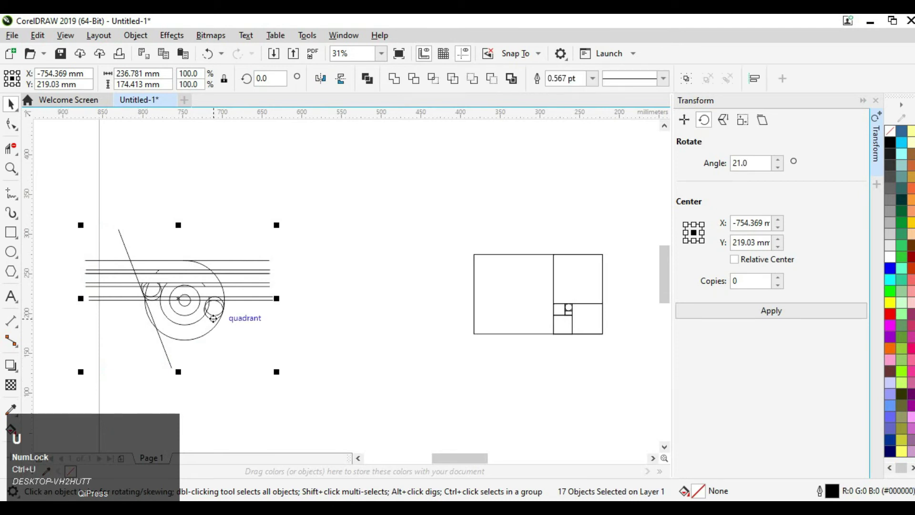
pyautogui.scroll(2, 212, 319)
pyautogui.click(220, 268)
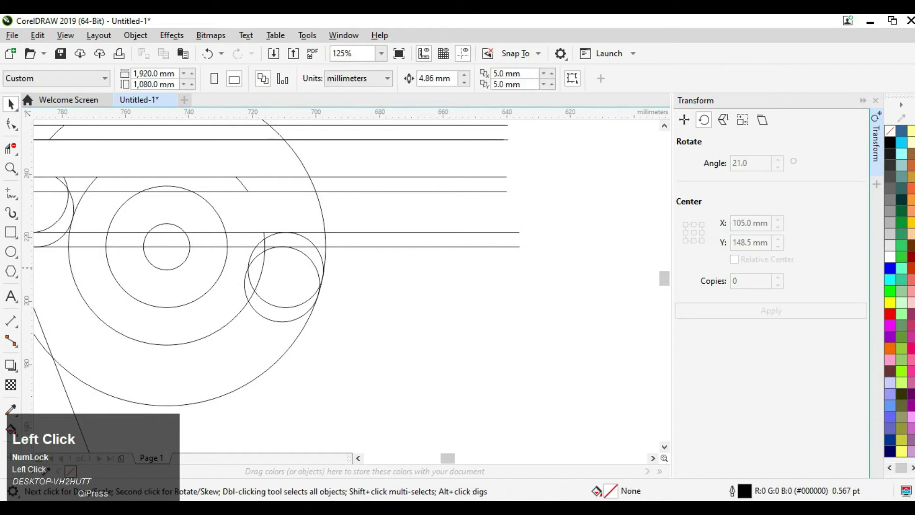
# - Copy the smallest central circle to the right so the copy touches the original's right quadrant, and delete the original
pyautogui.click(223, 267)
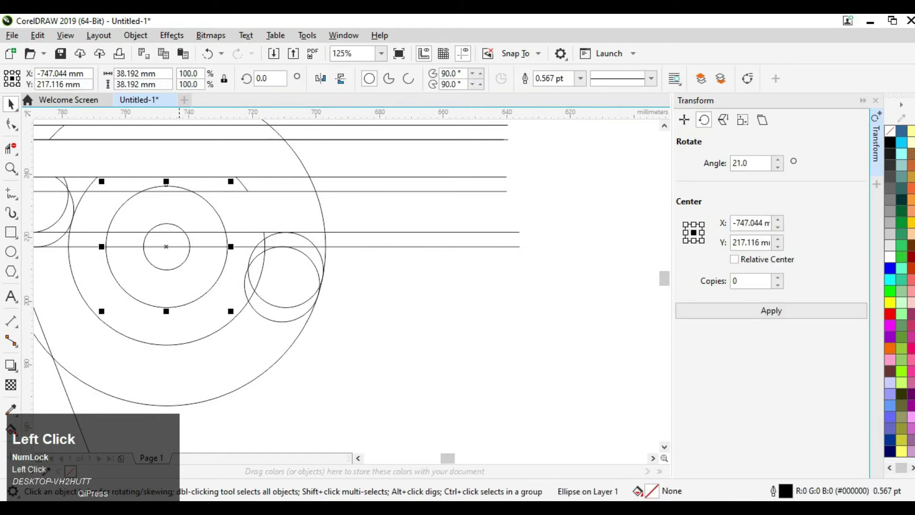
pyautogui.click(180, 266)
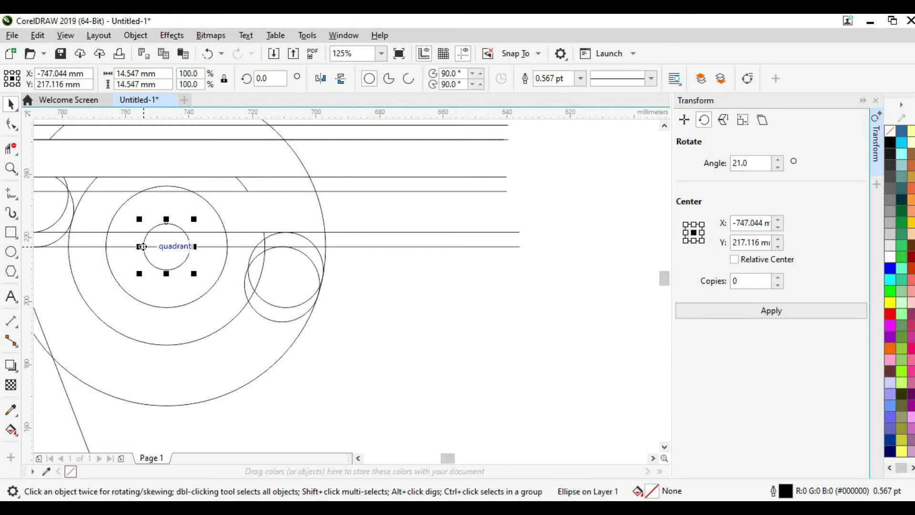
pyautogui.scroll(2, 142, 247)
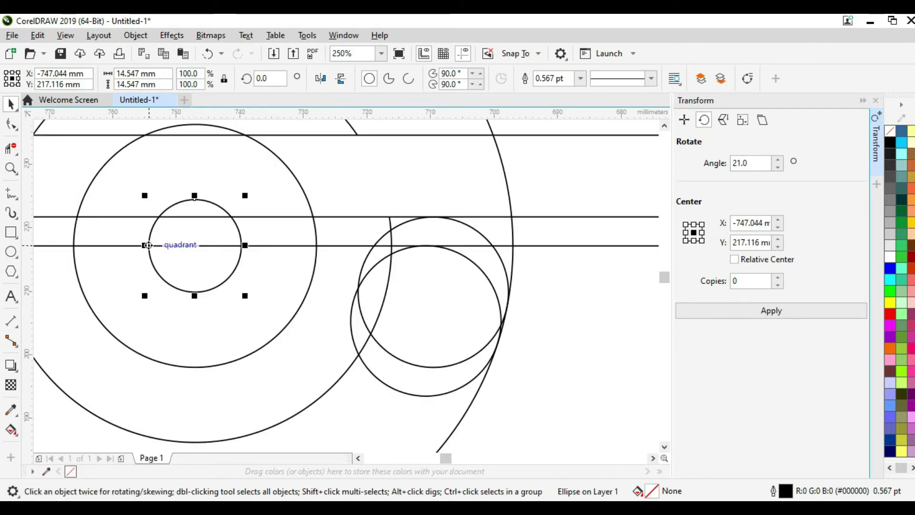
pyautogui.moveTo(148, 245); pyautogui.dragTo(240, 245)
pyautogui.rightClick(241, 245)
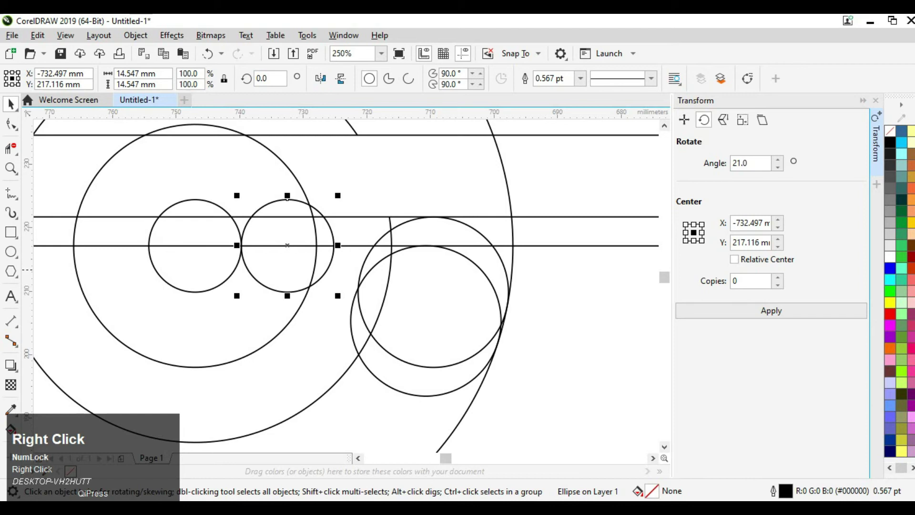
pyautogui.click(233, 266)
pyautogui.press('Delete')
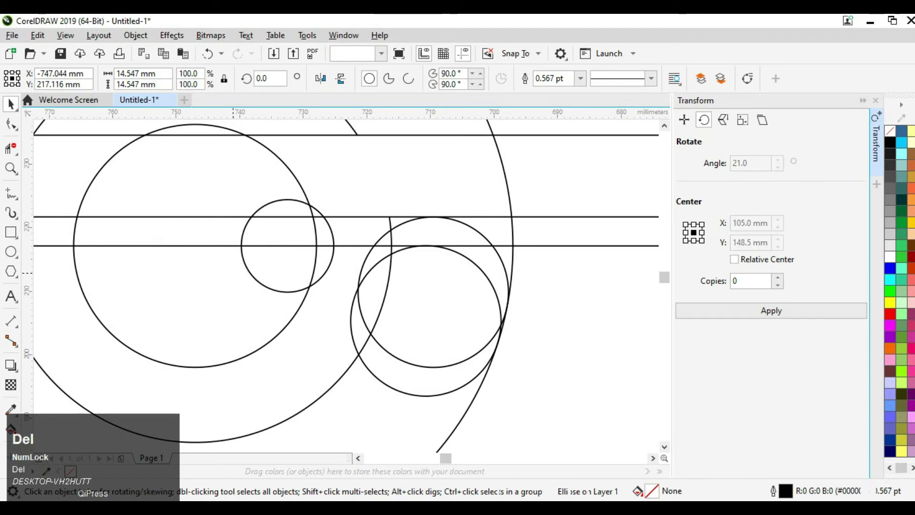
# - Group all the construction's circles and lines again and deselect the group
pyautogui.scroll(-5, 232, 266)
pyautogui.moveTo(92, 184); pyautogui.dragTo(453, 340)
pyautogui.hotkey('ctrl', 'g')
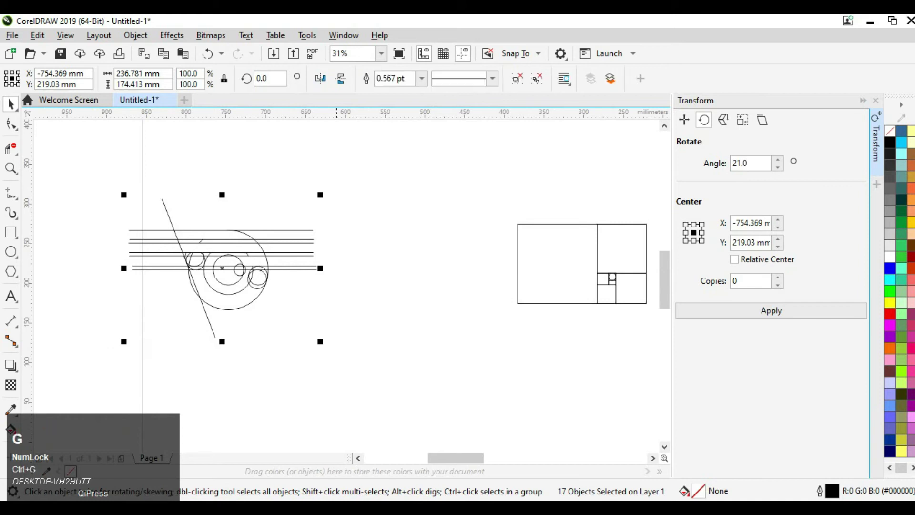
pyautogui.click(228, 286)
pyautogui.scroll(4, 227, 267)
# - Virtually delete the inner and left circle arcs between the fifth and sixth lines, plus the slanted line's stretch inside the 100 mm circle
pyautogui.click(11, 147)
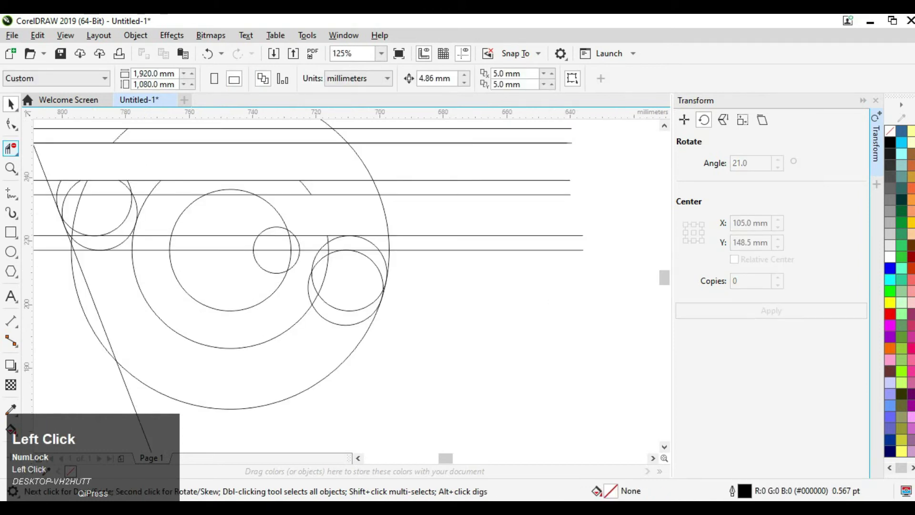
pyautogui.click(274, 208)
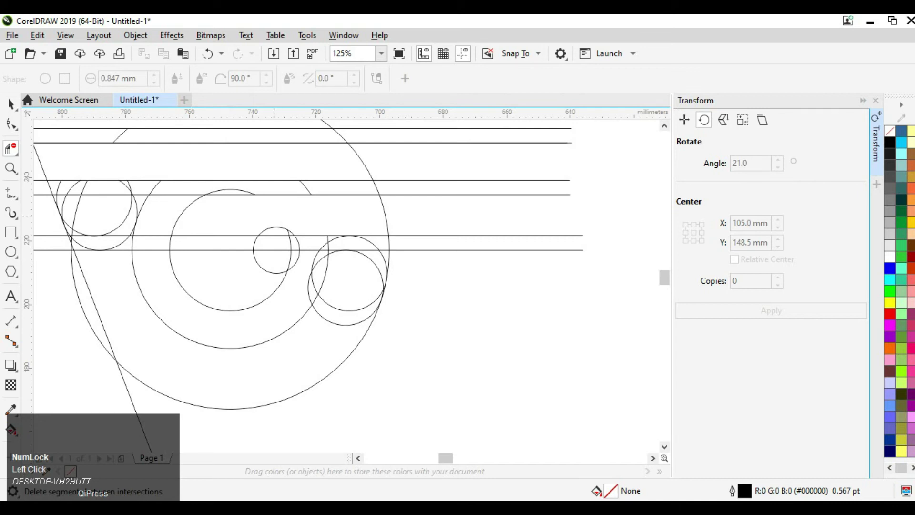
pyautogui.click(179, 219)
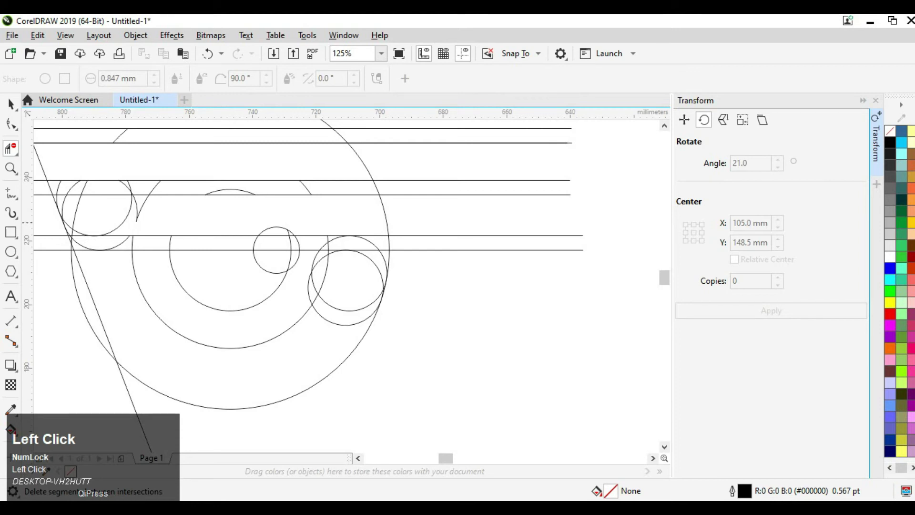
pyautogui.click(132, 217)
pyautogui.click(77, 224)
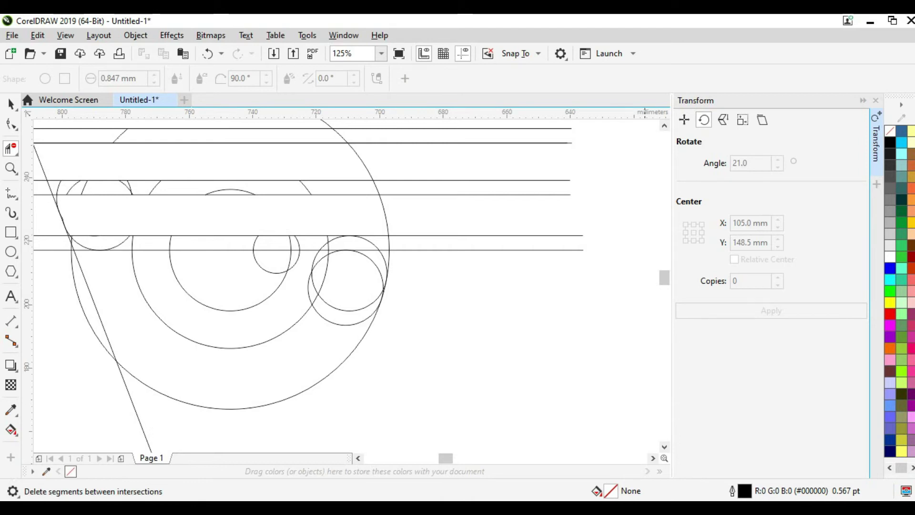
pyautogui.click(94, 303)
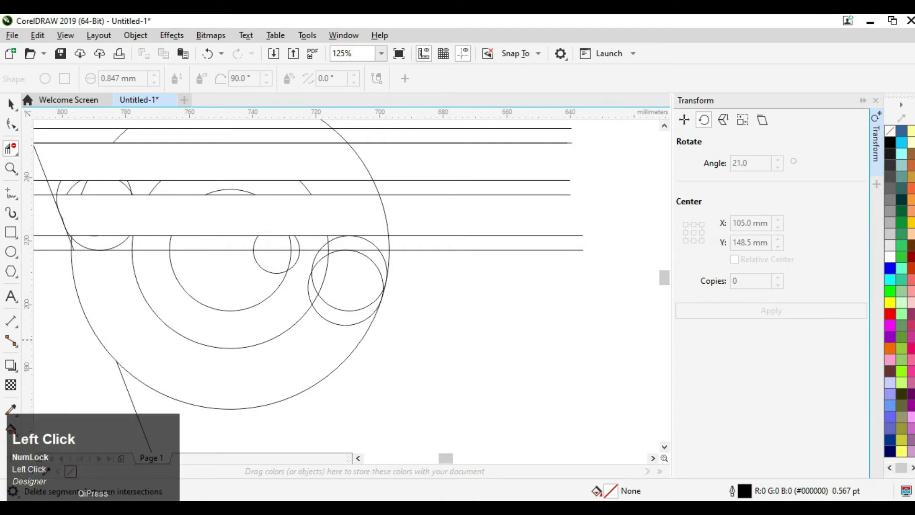
# - Delete the lower arcs of the two right small circles between the second-largest circle and the 100 mm circle
pyautogui.scroll(1, 348, 282)
pyautogui.scroll(2, 343, 333)
pyautogui.click(347, 316)
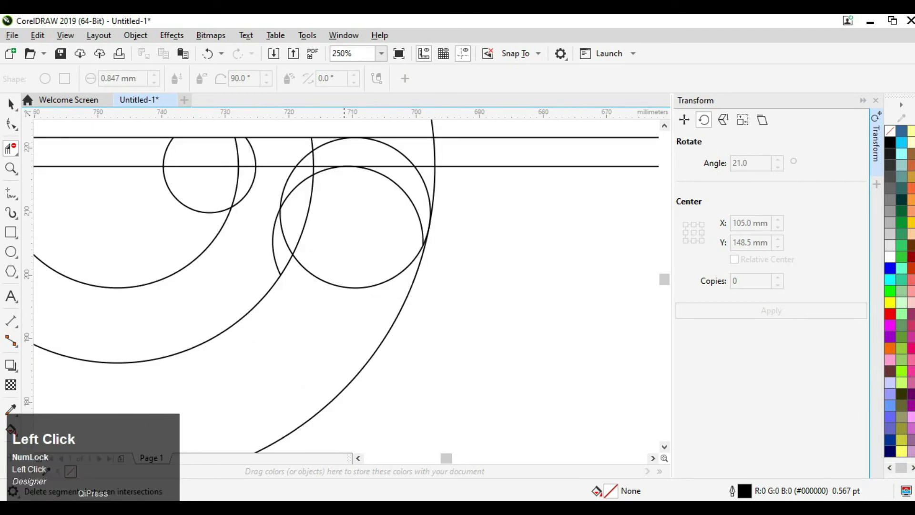
pyautogui.click(355, 287)
# - Delete the sixth horizontal line's segment between the second-largest circle and the 100 mm circle, above the right small circles
pyautogui.scroll(1, 355, 288)
pyautogui.scroll(-1, 355, 287)
pyautogui.scroll(-2, 350, 287)
pyautogui.scroll(2, 382, 218)
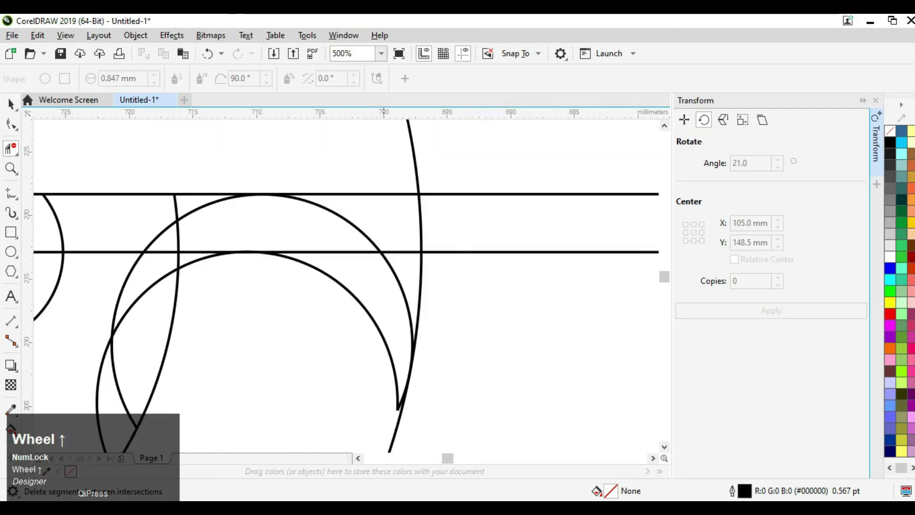
pyautogui.click(381, 194)
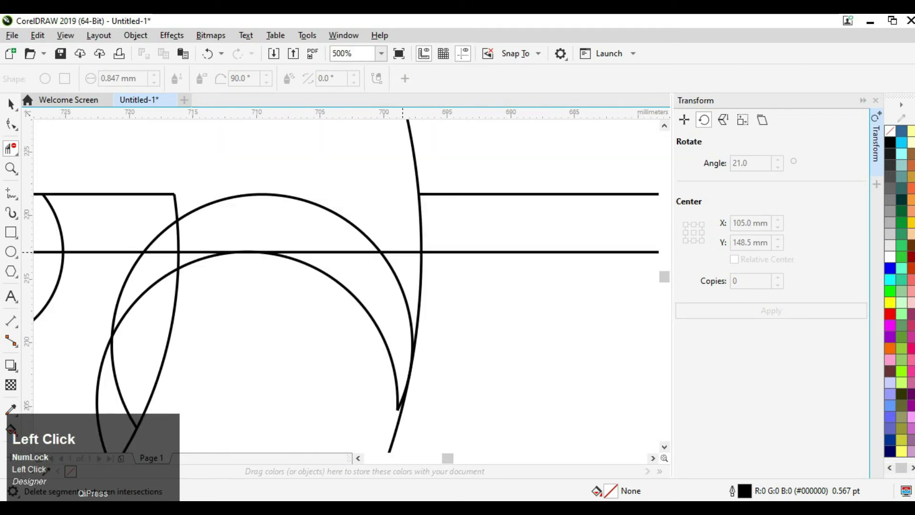
pyautogui.scroll(-1, 409, 350)
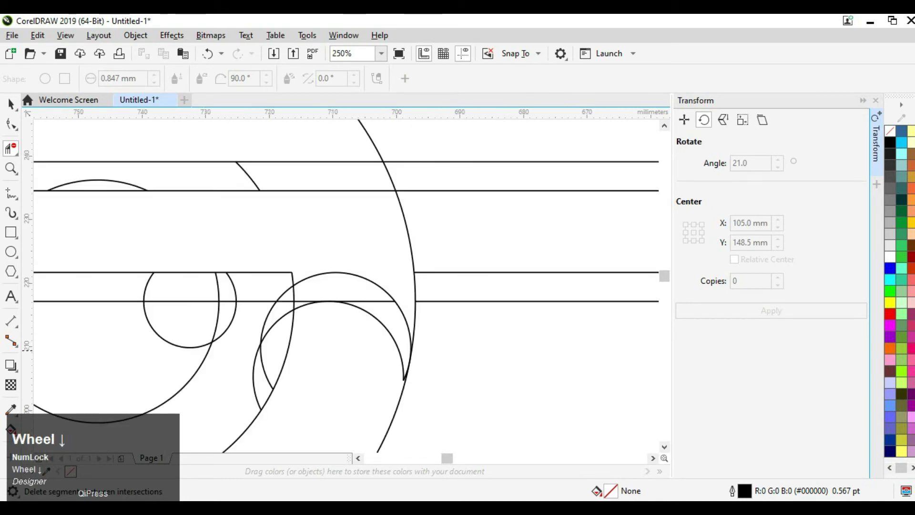
# - Draw a short line about 1.5 mm wide across the lower small arc's tip and the 100 mm circle
pyautogui.click(11, 124)
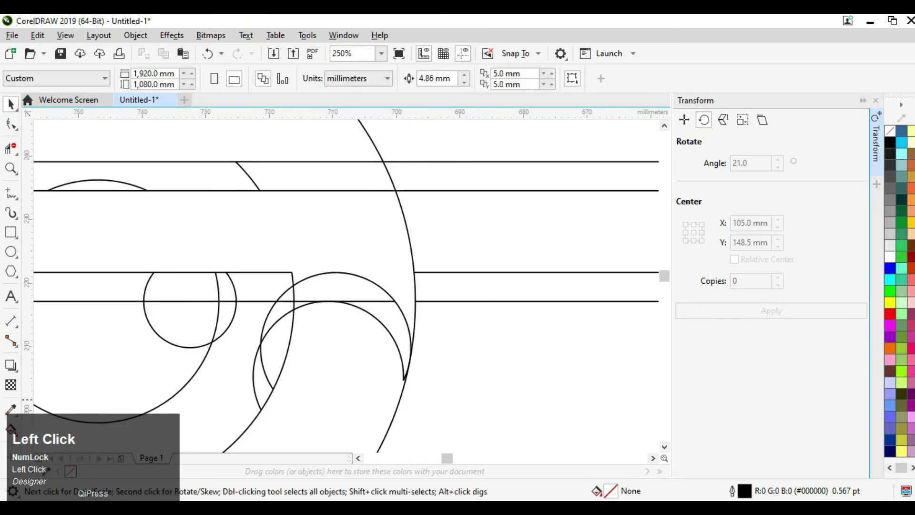
pyautogui.scroll(1, 394, 392)
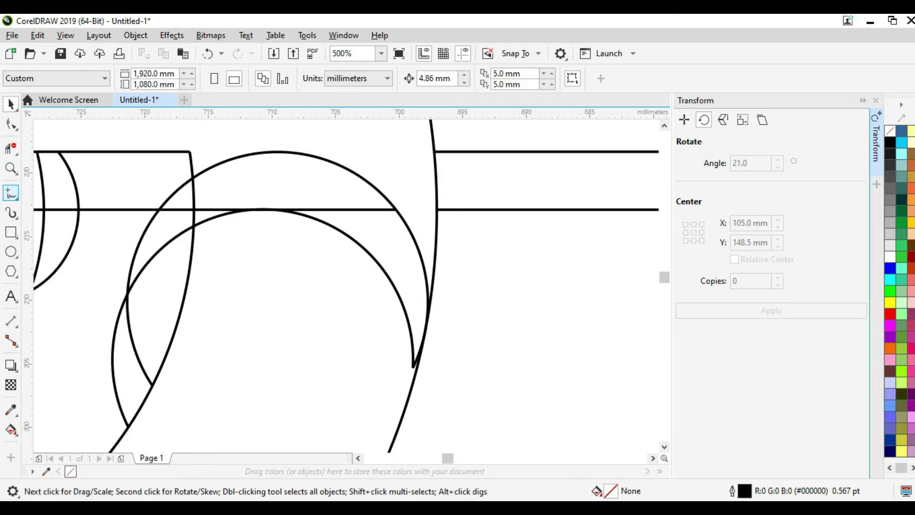
pyautogui.click(11, 193)
pyautogui.scroll(2, 417, 368)
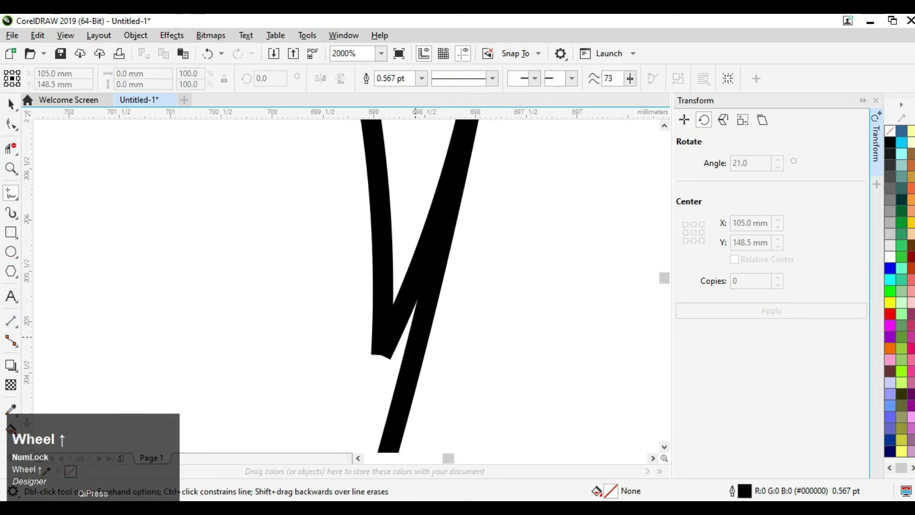
pyautogui.scroll(-1, 398, 321)
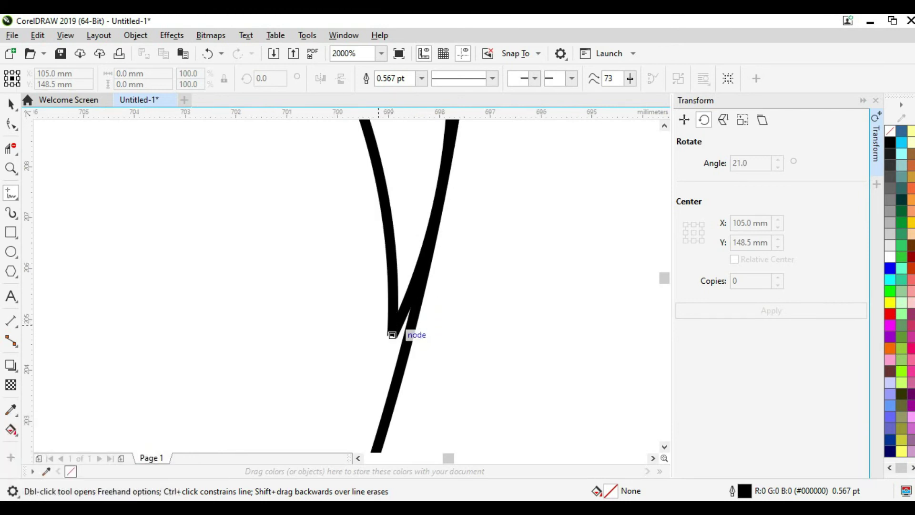
pyautogui.click(353, 319)
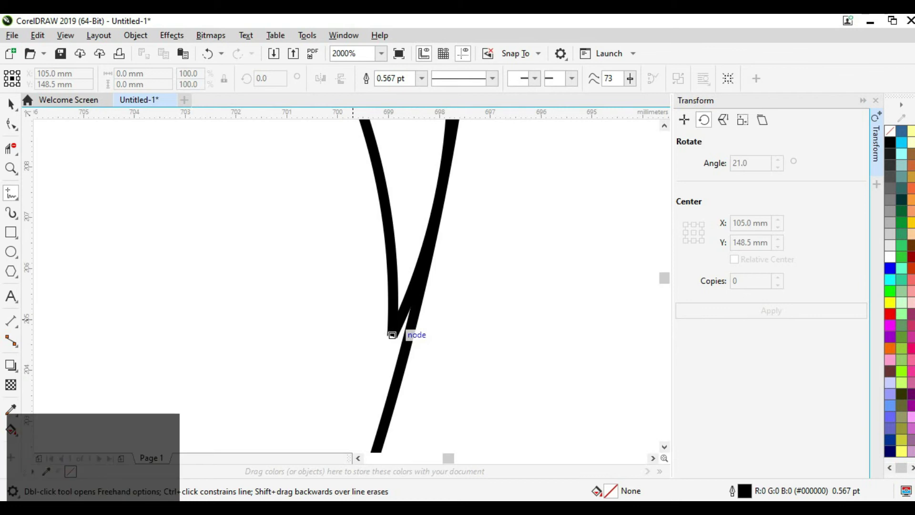
pyautogui.click(428, 347)
pyautogui.scroll(-1, 431, 348)
pyautogui.scroll(-2, 428, 348)
# - Draw a short line about 1.3 mm wide where the upper small arc meets the 100 mm circle, and virtually delete its inner end
pyautogui.scroll(3, 419, 348)
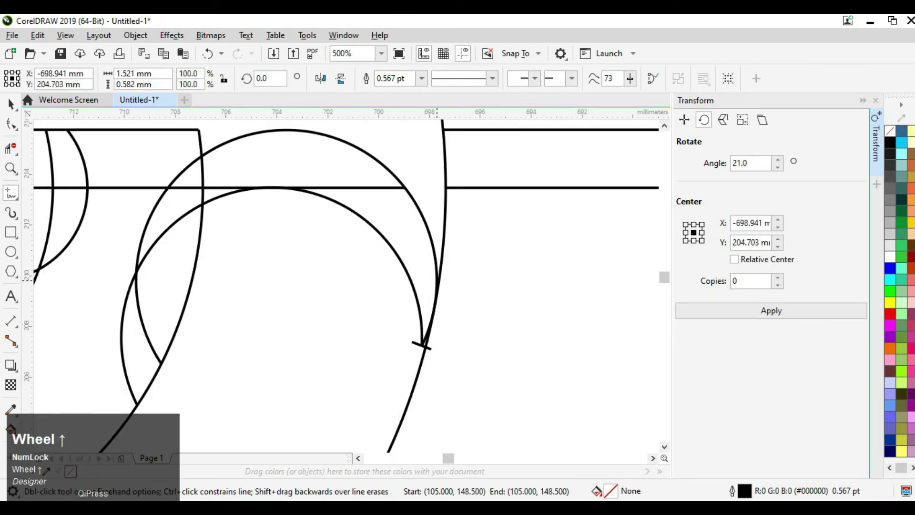
pyautogui.click(402, 289)
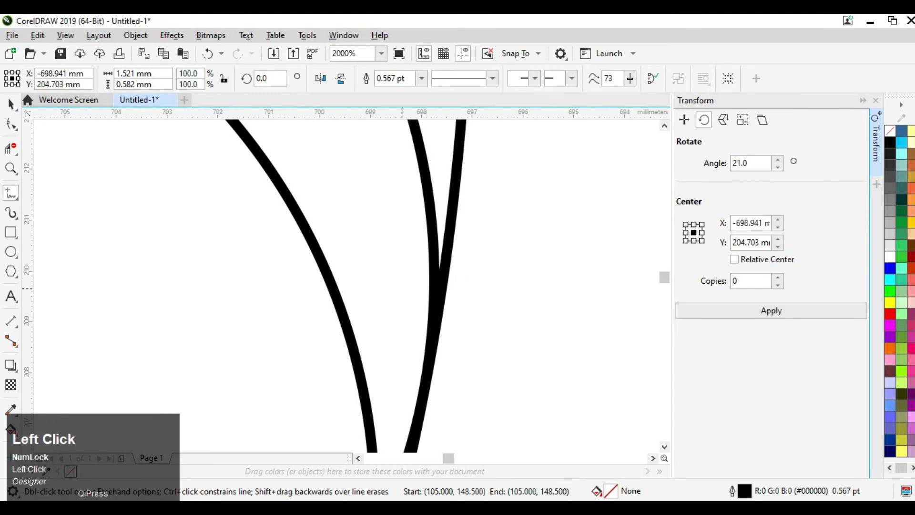
pyautogui.click(469, 296)
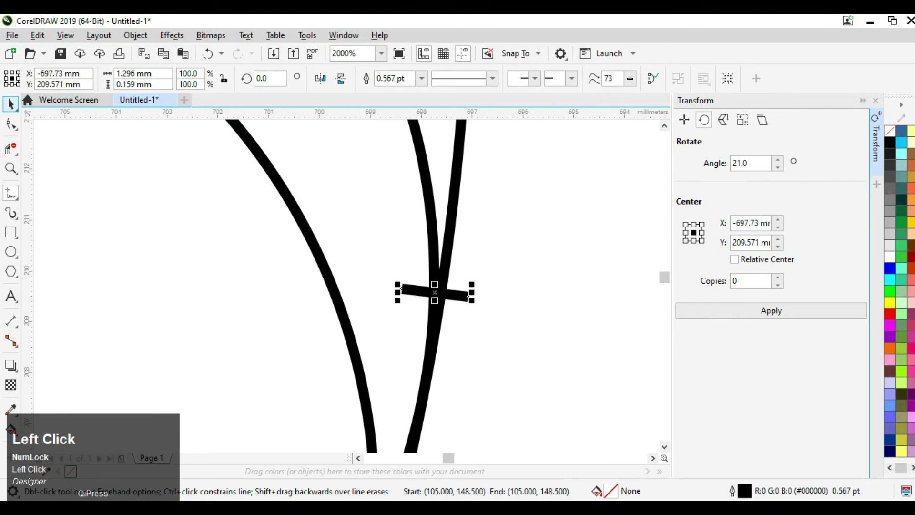
pyautogui.click(11, 148)
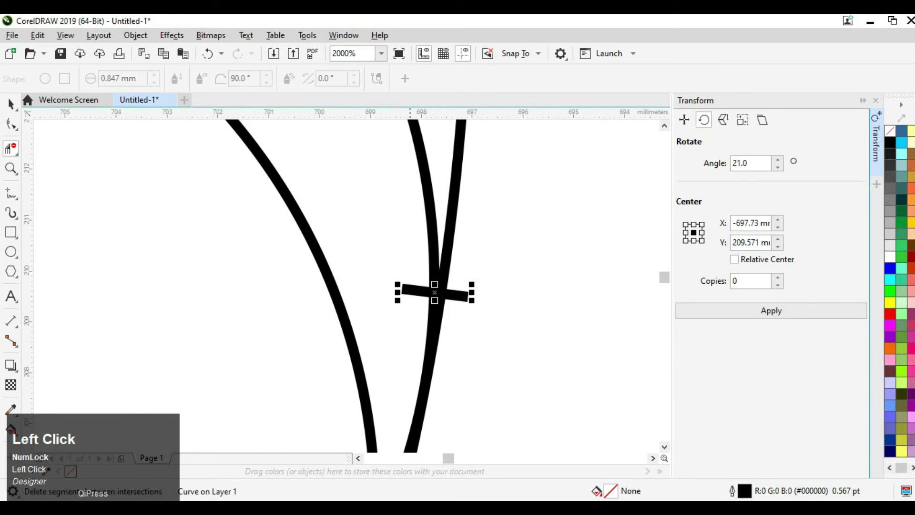
pyautogui.click(411, 289)
# - Try to trim the inner end of the lower short line, and nudge the line slightly outward over the 100 mm circle
pyautogui.scroll(-2, 411, 291)
pyautogui.scroll(2, 405, 375)
pyautogui.scroll(1, 400, 360)
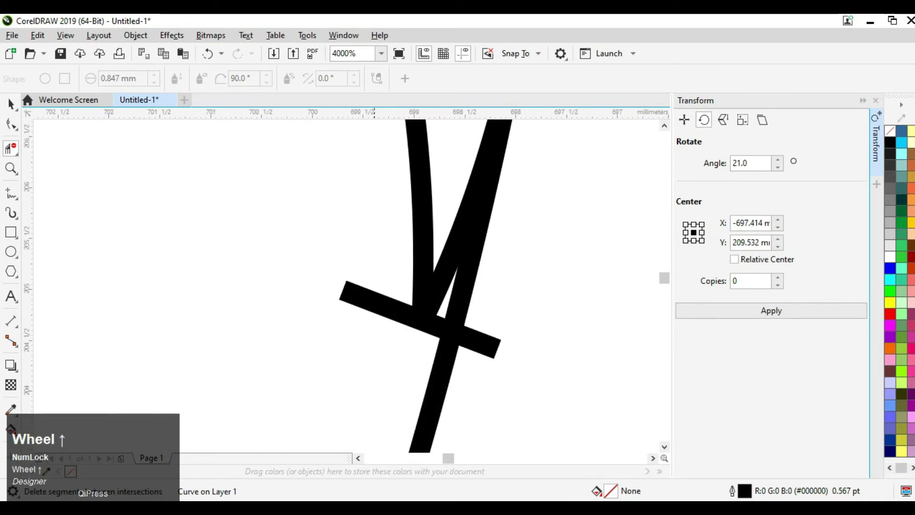
pyautogui.click(410, 303)
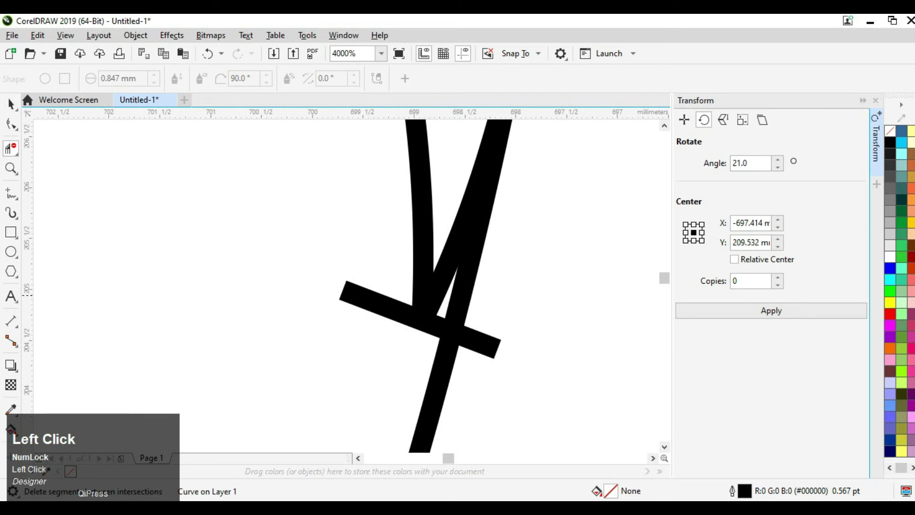
pyautogui.press('space')
pyautogui.click(446, 330)
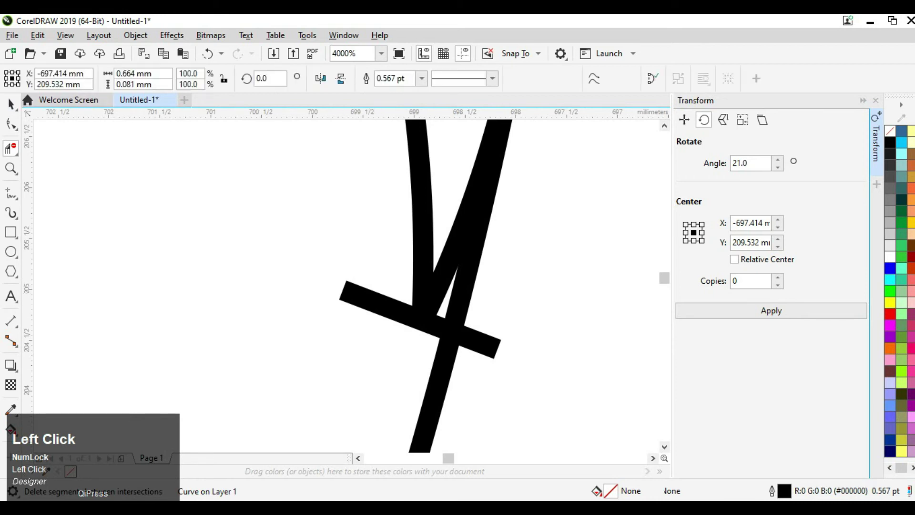
pyautogui.moveTo(446, 330)
pyautogui.mouseDown()
pyautogui.moveTo(451, 317)
pyautogui.moveTo(452, 332)
pyautogui.mouseUp()
pyautogui.click(524, 327)
# - Smart Fill the three horizontal bands between the slanted line and the 100 mm circle with the specified blue-gray and a 0.567 pt outline
pyautogui.scroll(-5, 524, 327)
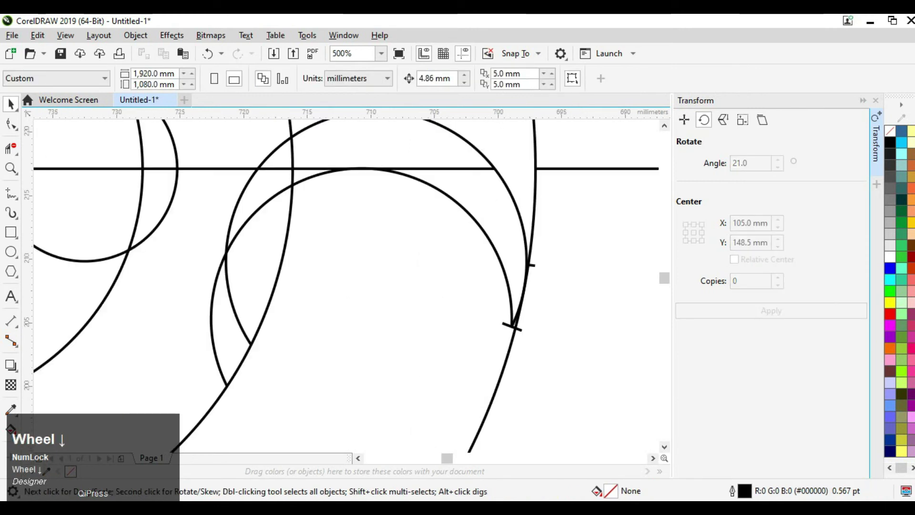
pyautogui.scroll(-3, 510, 325)
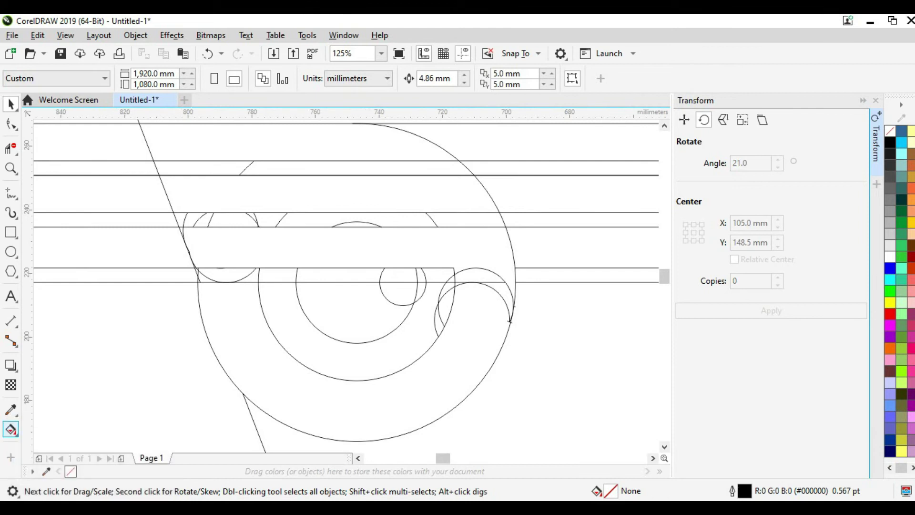
pyautogui.click(11, 429)
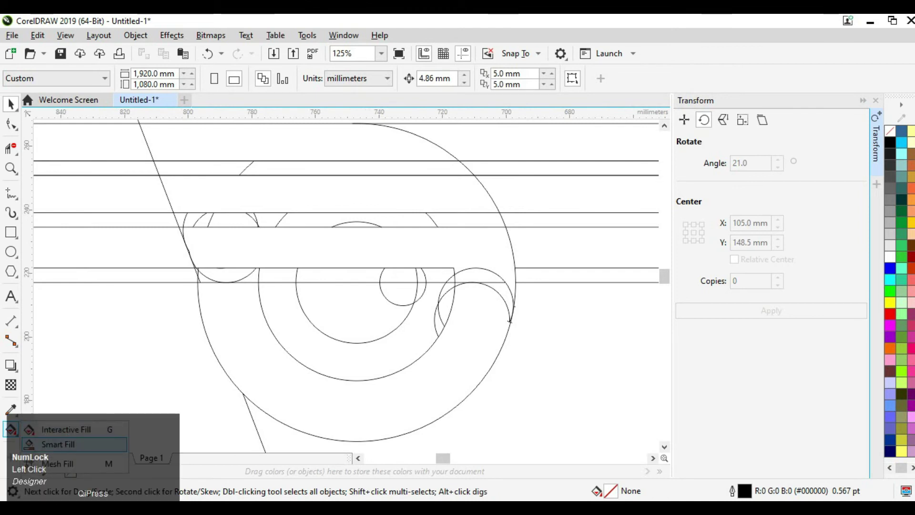
pyautogui.click(58, 443)
pyautogui.scroll(-3, 256, 346)
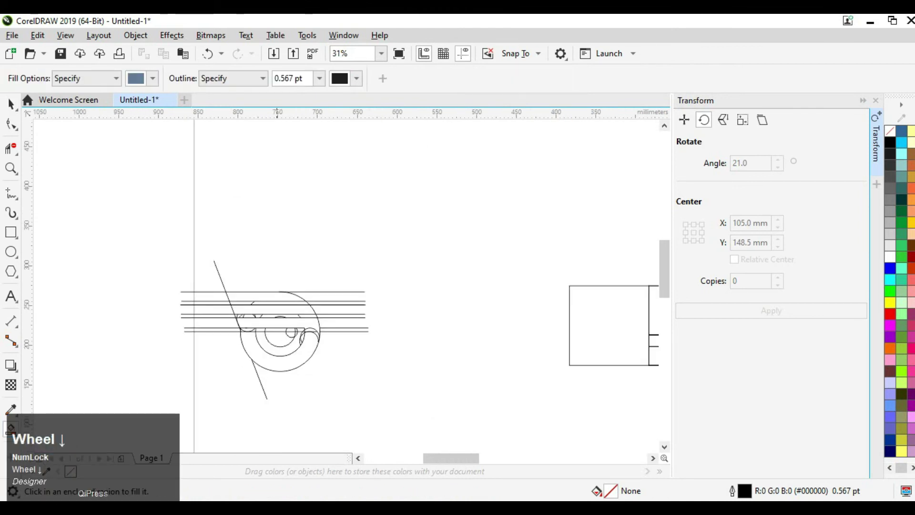
pyautogui.scroll(1, 262, 364)
pyautogui.click(267, 229)
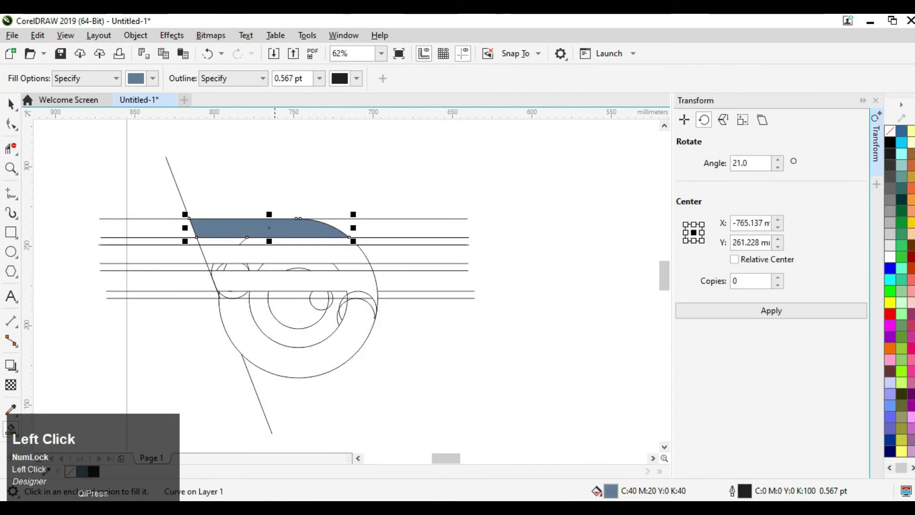
pyautogui.click(284, 253)
pyautogui.click(294, 280)
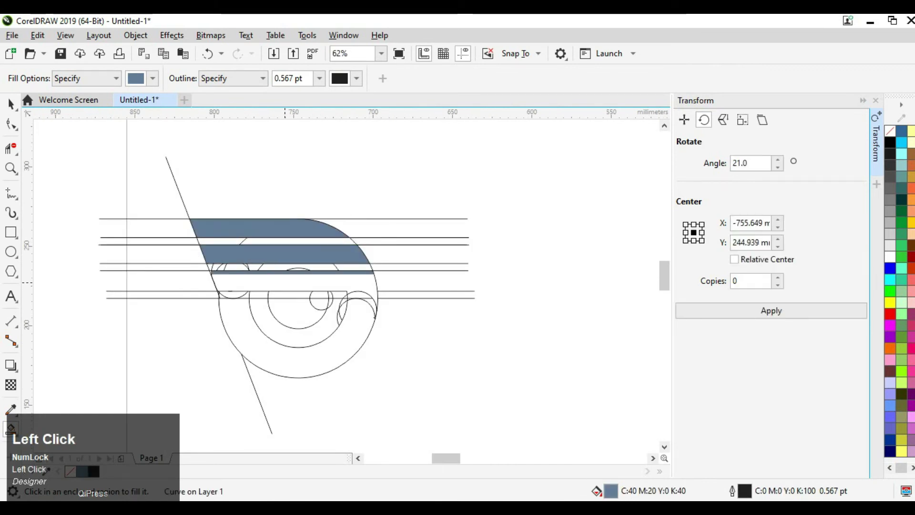
# - Smart Fill the lower outer ring and the lower part of the inner circle outside its small circle, and clear the selection
pyautogui.scroll(1, 288, 303)
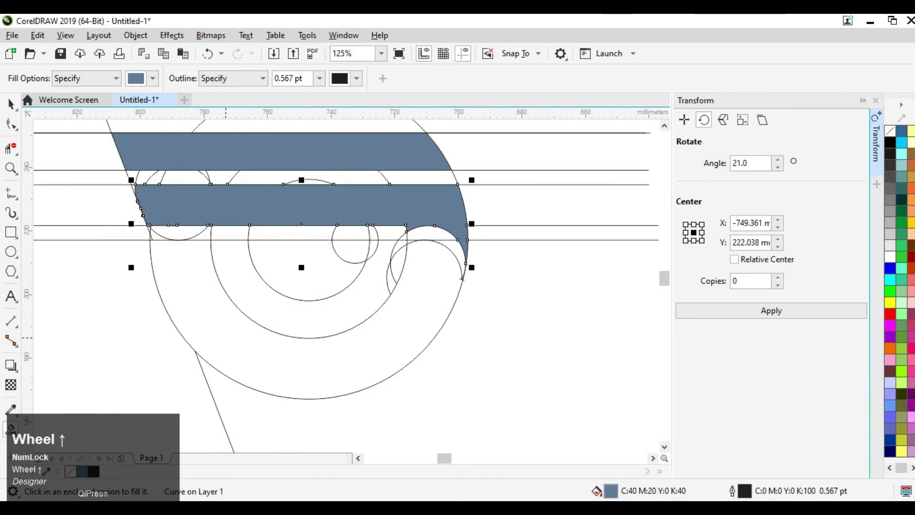
pyautogui.click(309, 367)
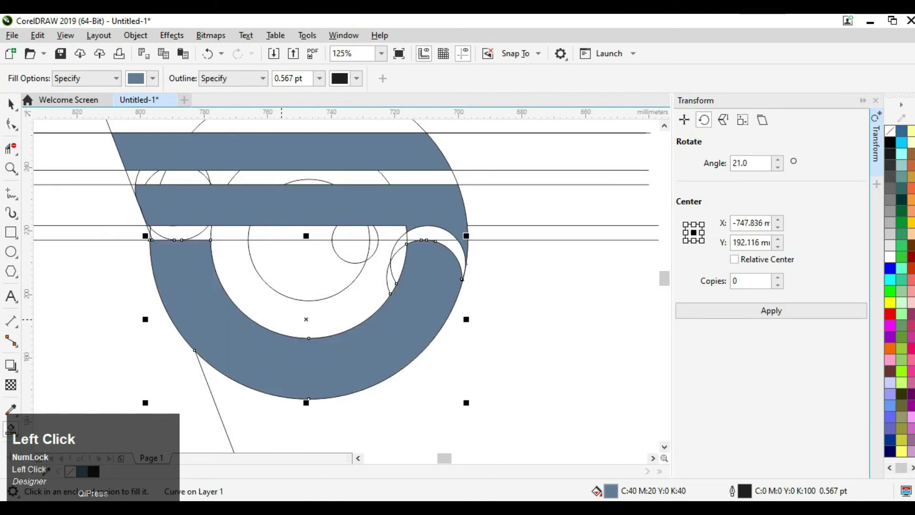
pyautogui.click(279, 276)
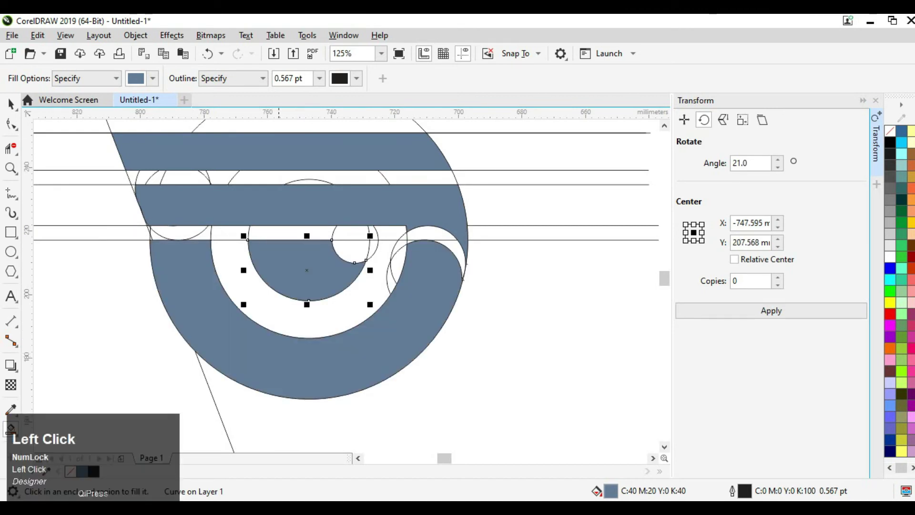
pyautogui.scroll(-1, 219, 265)
pyautogui.scroll(-1, 219, 265)
pyautogui.click(11, 103)
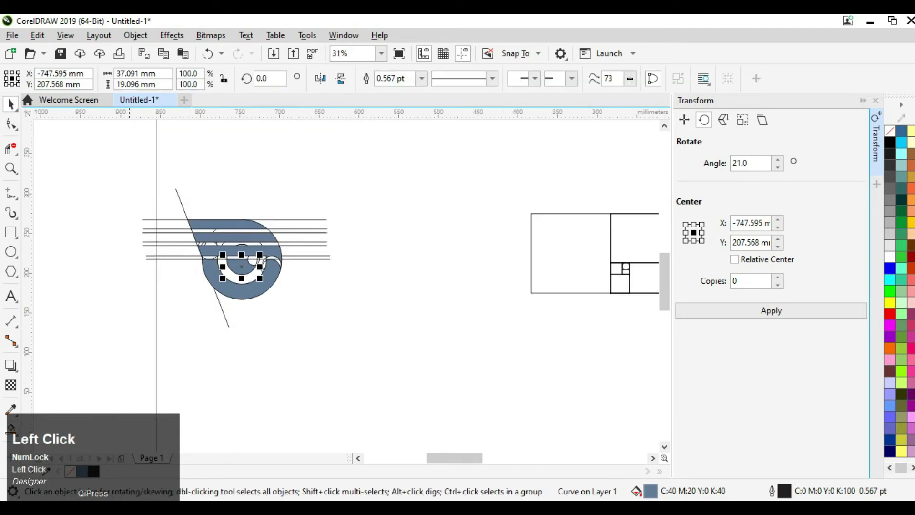
pyautogui.scroll(1, 199, 305)
pyautogui.scroll(-1, 246, 191)
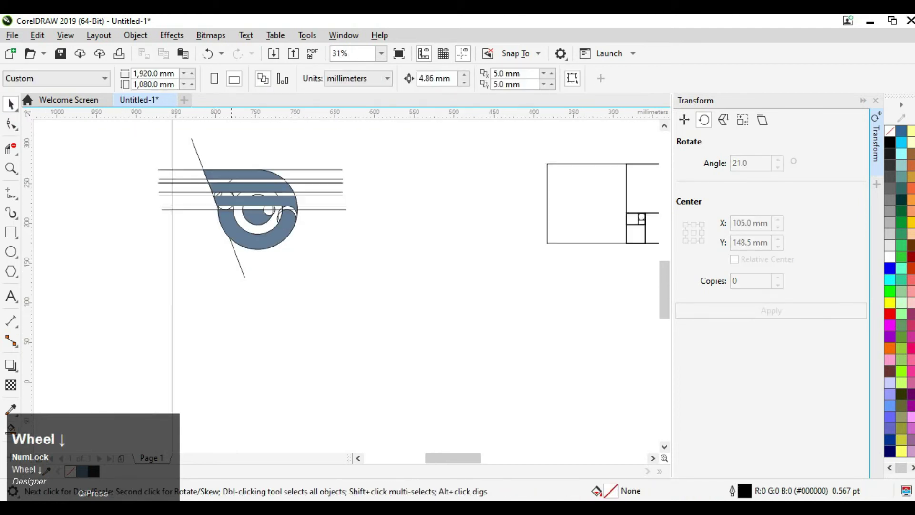
pyautogui.scroll(1, 252, 169)
pyautogui.click(239, 168)
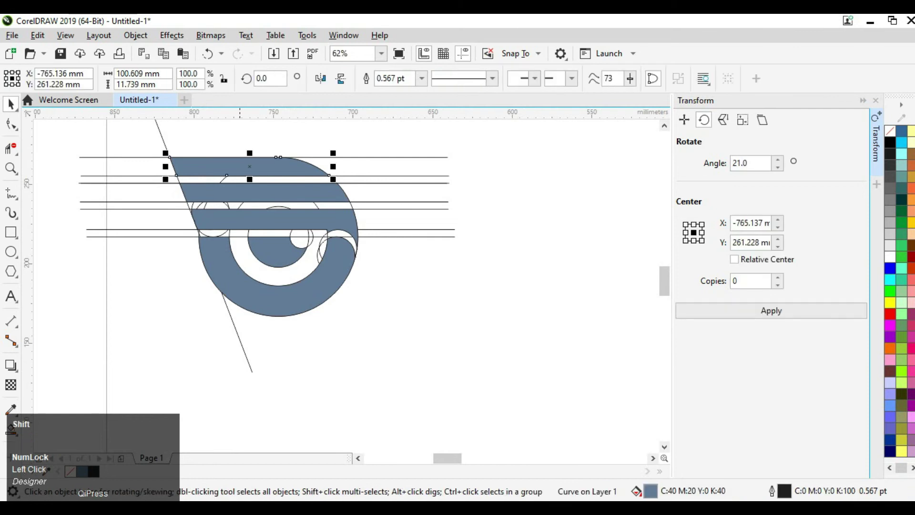
pyautogui.keyDown('shift'); pyautogui.click(253, 193); pyautogui.keyUp('shift')
pyautogui.keyDown('shift'); pyautogui.click(267, 219); pyautogui.keyUp('shift')
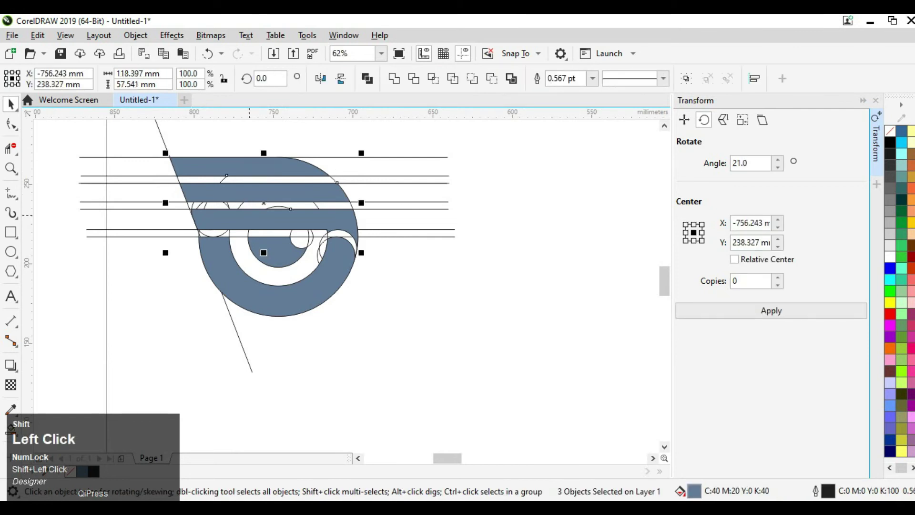
pyautogui.keyDown('shift'); pyautogui.click(277, 251); pyautogui.keyUp('shift')
pyautogui.keyDown('shift'); pyautogui.click(286, 284); pyautogui.keyUp('shift')
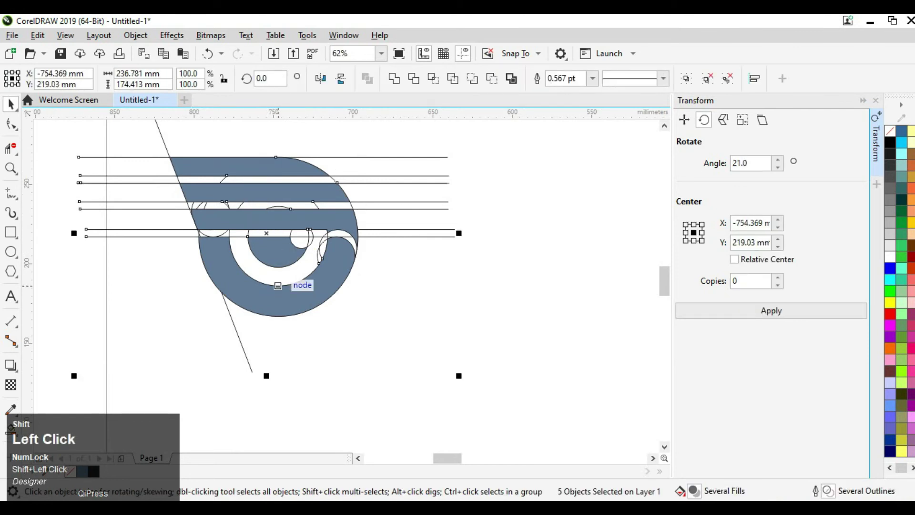
pyautogui.scroll(-1, 284, 285)
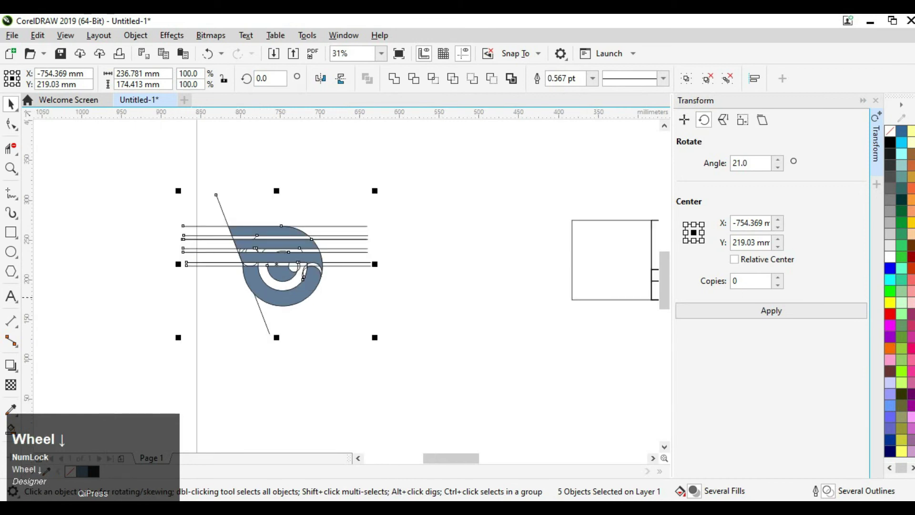
pyautogui.moveTo(272, 276)
pyautogui.mouseDown()
pyautogui.moveTo(191, 265)
pyautogui.moveTo(257, 265)
pyautogui.mouseUp()
pyautogui.hotkey('ctrl', 'z')
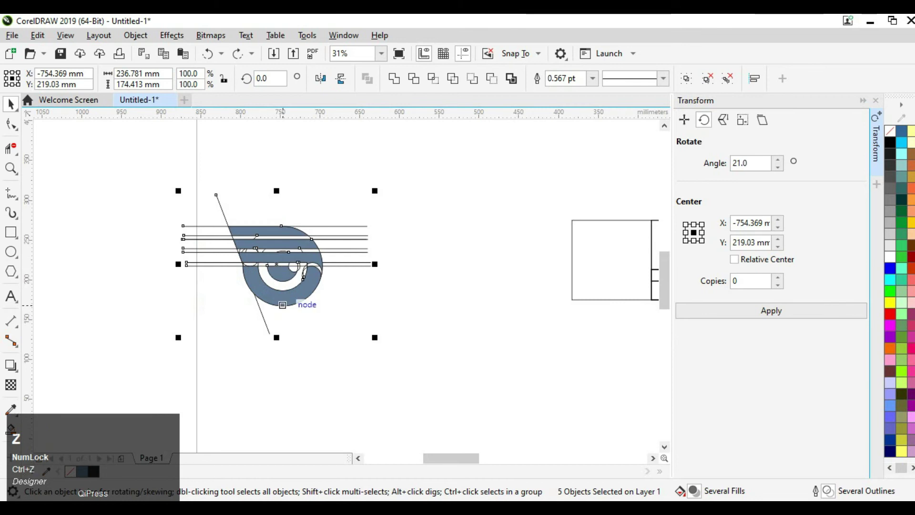
# - Select the five blue-gray filled shapes together and move them off the construction to below the golden-ratio rectangle
pyautogui.click(290, 298)
pyautogui.click(290, 293)
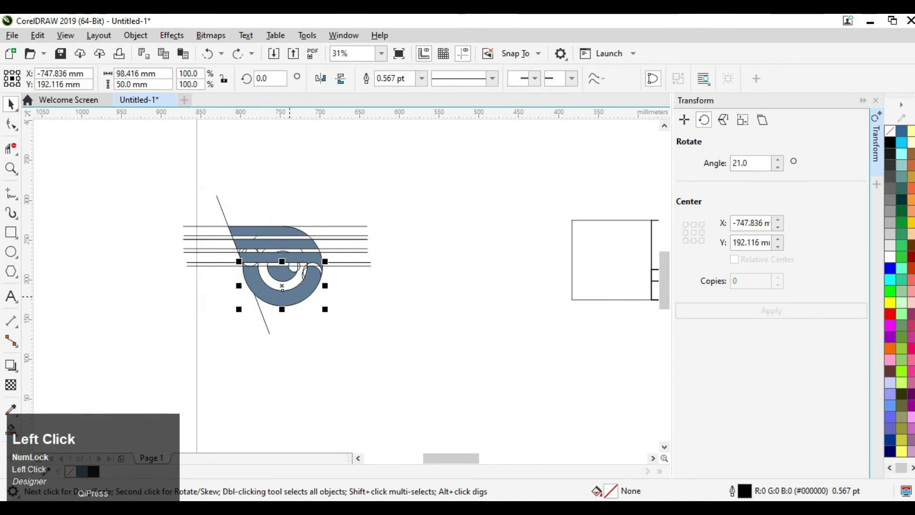
pyautogui.scroll(3, 290, 293)
pyautogui.scroll(-2, 289, 296)
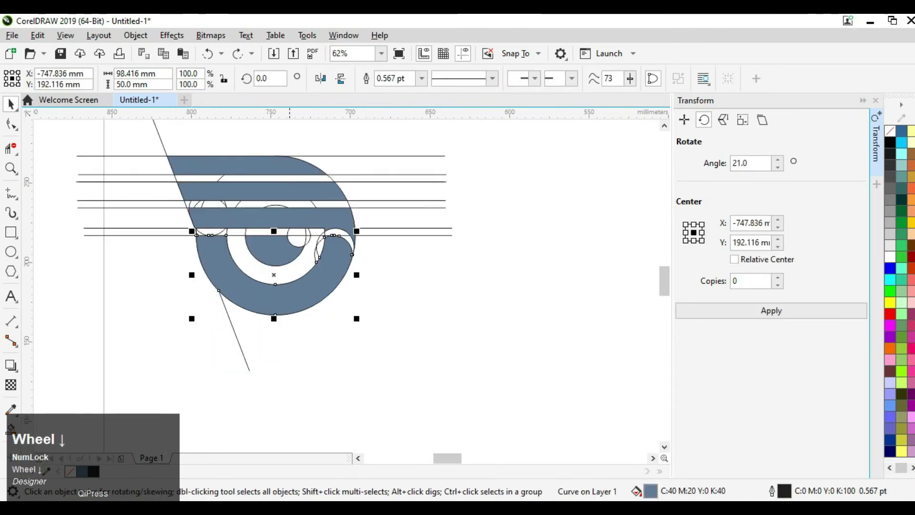
pyautogui.keyDown('shift'); pyautogui.click(274, 249); pyautogui.keyUp('shift')
pyautogui.keyDown('shift'); pyautogui.click(276, 207); pyautogui.keyUp('shift')
pyautogui.keyDown('shift'); pyautogui.click(224, 175); pyautogui.keyUp('shift')
pyautogui.keyDown('shift'); pyautogui.click(334, 181); pyautogui.keyUp('shift')
pyautogui.scroll(-3, 287, 174)
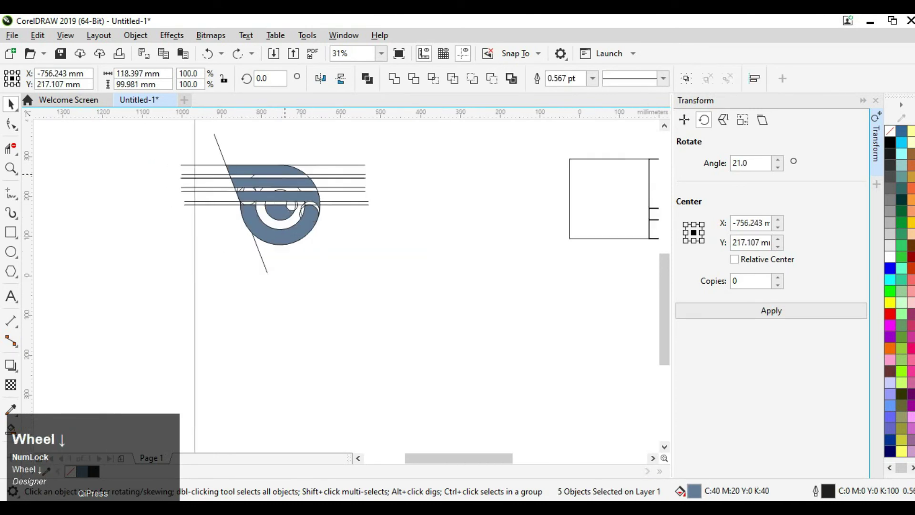
pyautogui.moveTo(296, 192); pyautogui.dragTo(491, 290)
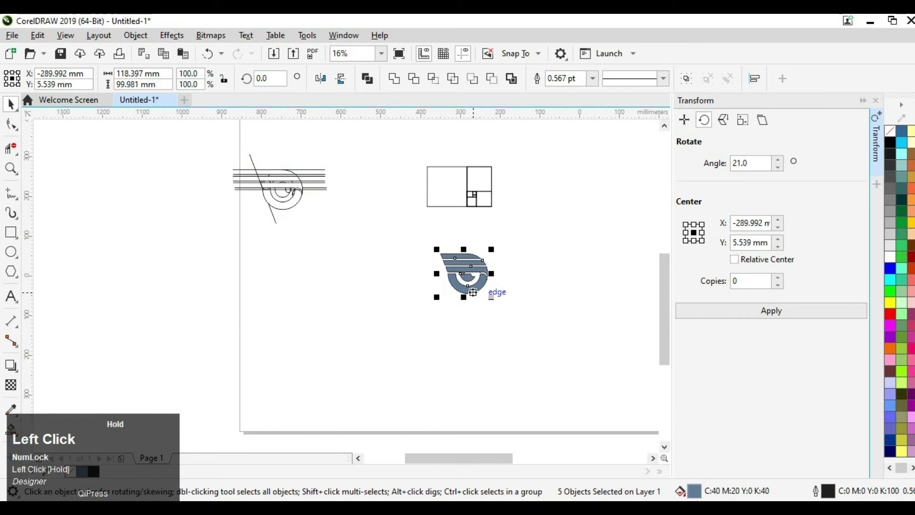
pyautogui.click(491, 291)
# - Delete the leftover construction circles and lines together with the golden-ratio rectangle
pyautogui.moveTo(433, 224); pyautogui.dragTo(547, 228)
pyautogui.press('Delete')
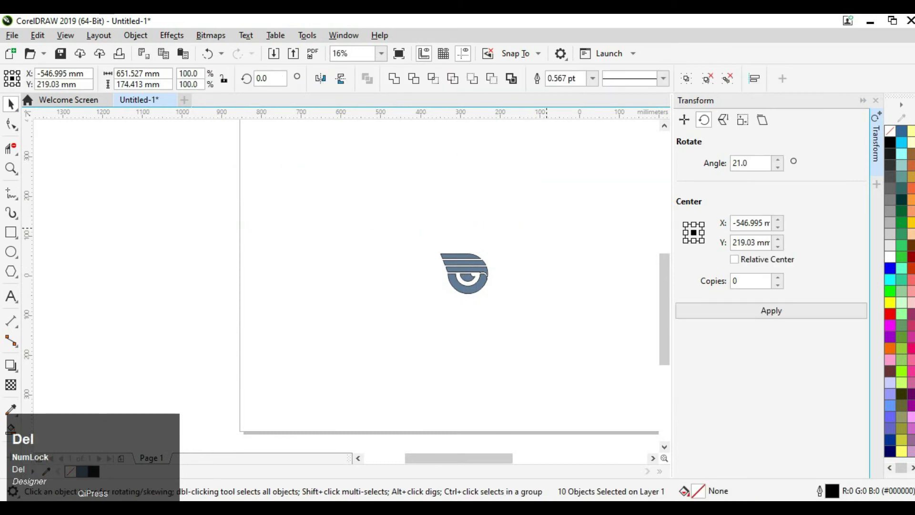
# - Select the logo's five shapes, move them to about X -415.8, Y 134.9 mm, and fill them black
pyautogui.moveTo(403, 235); pyautogui.dragTo(541, 286)
pyautogui.moveTo(466, 282); pyautogui.dragTo(414, 229)
pyautogui.scroll(4, 414, 228)
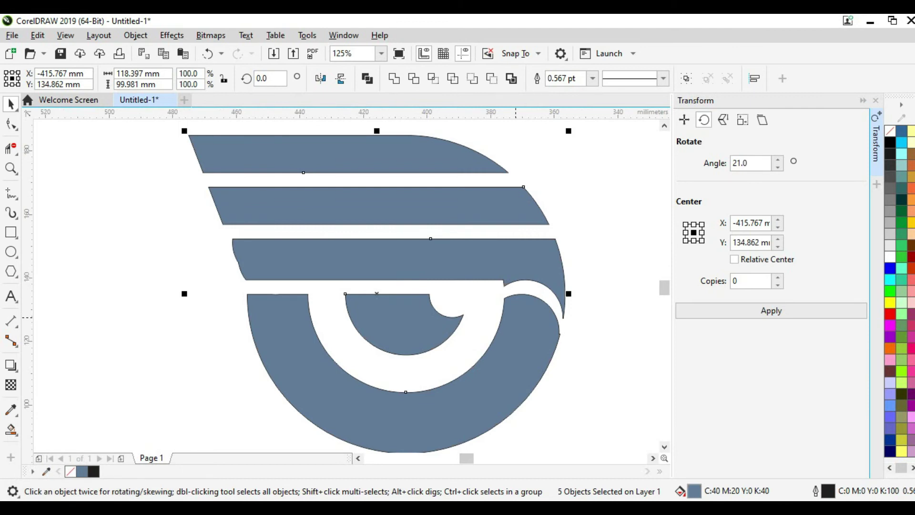
pyautogui.click(889, 142)
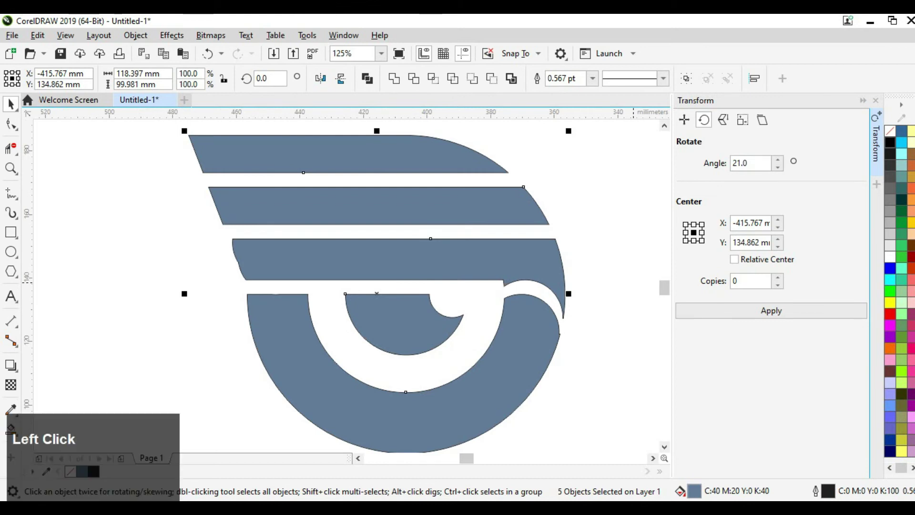
# - Clear the selection, select all five black logo shapes together and group them
pyautogui.press('Escape')
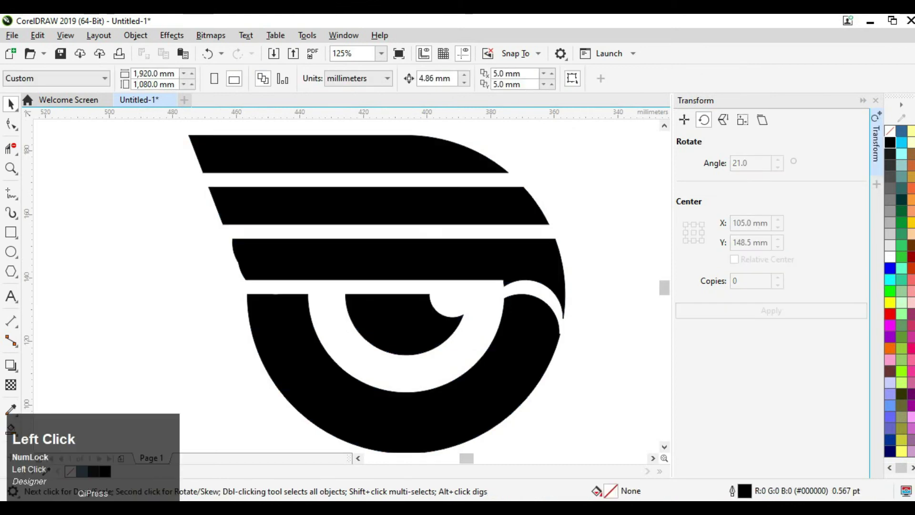
pyautogui.scroll(-3, 567, 229)
pyautogui.scroll(1, 567, 229)
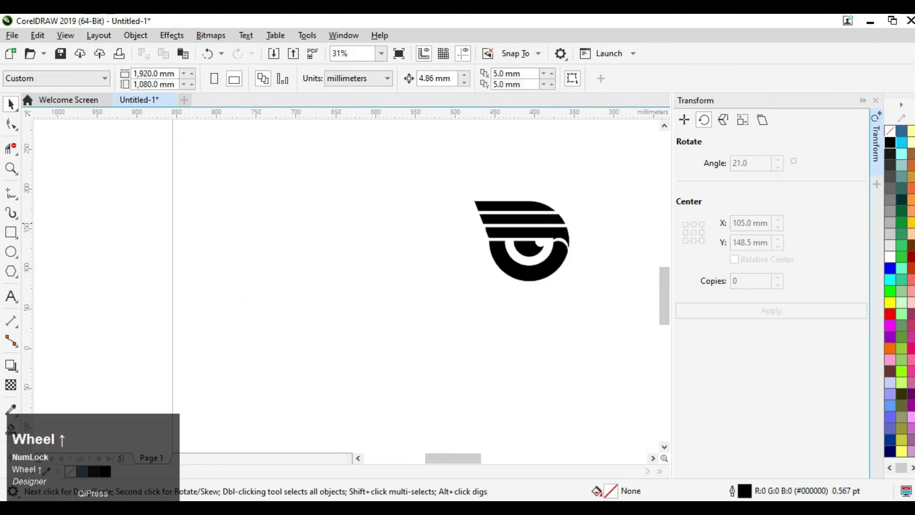
pyautogui.scroll(1, 569, 222)
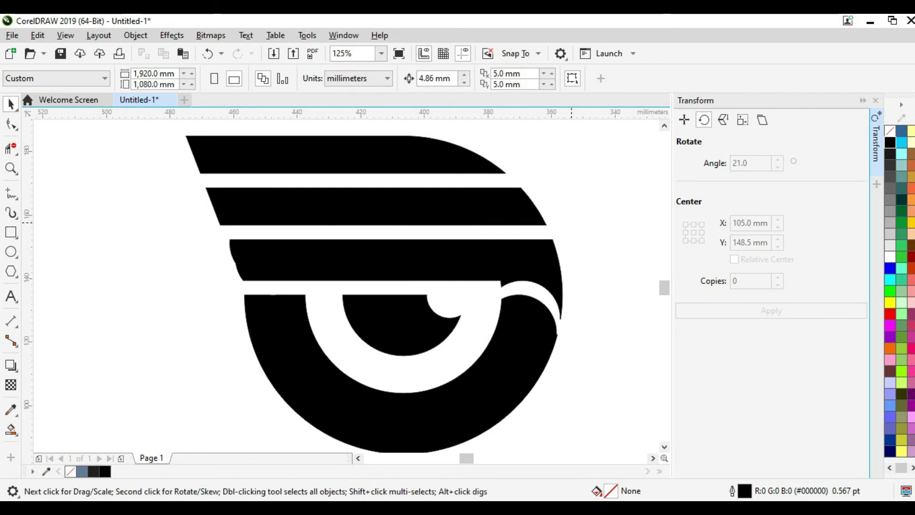
pyautogui.scroll(-2, 574, 222)
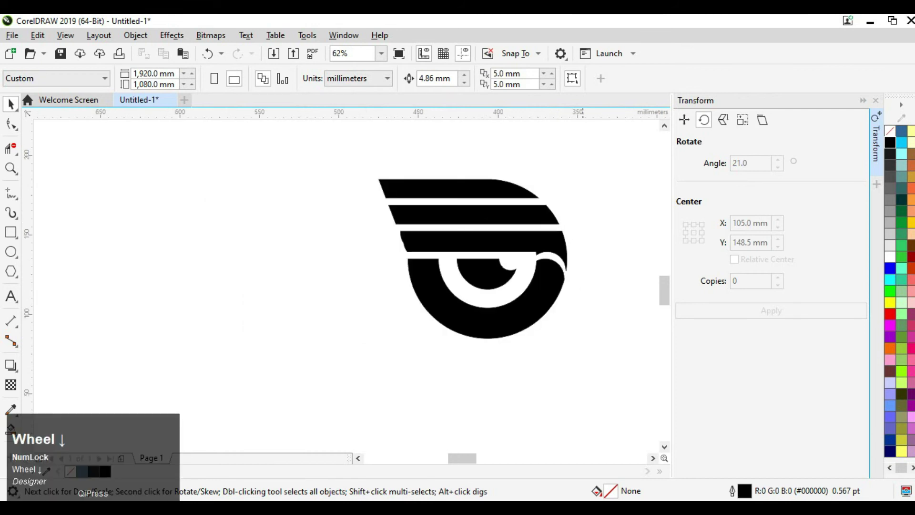
pyautogui.click(545, 233)
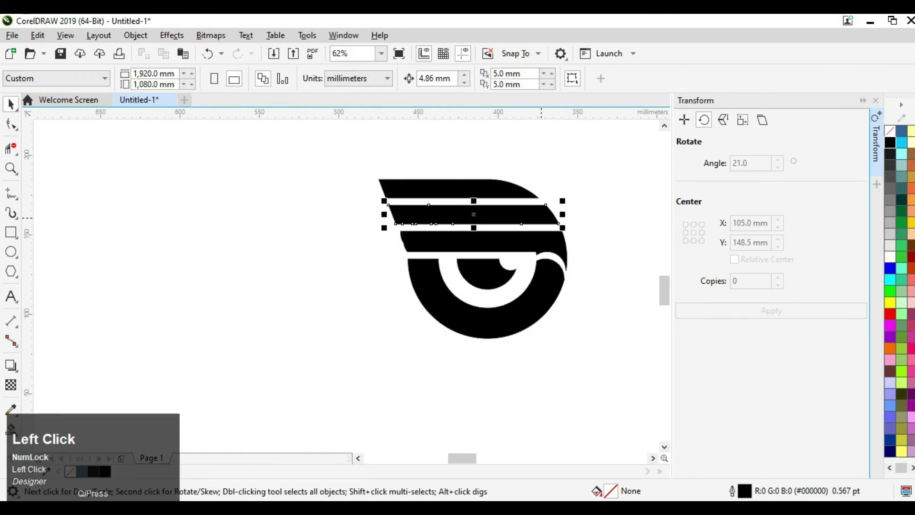
pyautogui.click(572, 224)
pyautogui.click(544, 234)
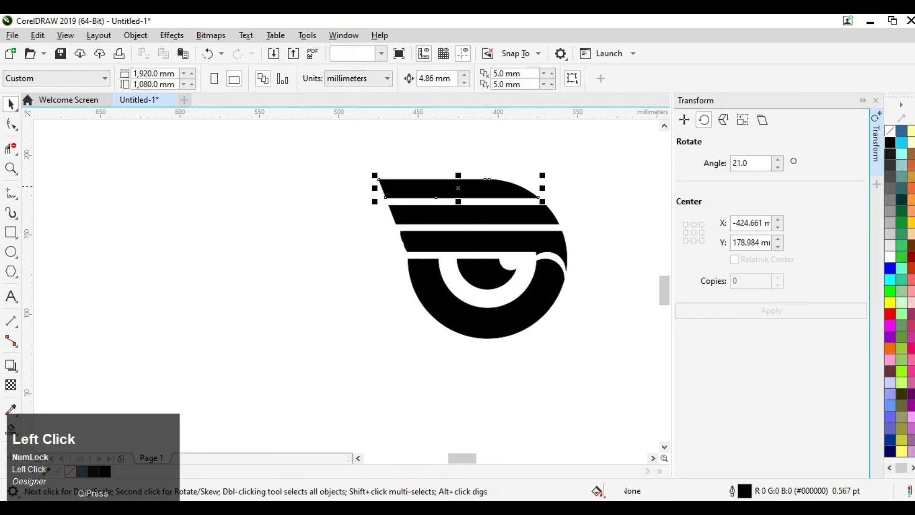
pyautogui.moveTo(337, 154); pyautogui.dragTo(629, 368)
pyautogui.hotkey('ctrl', 'g')
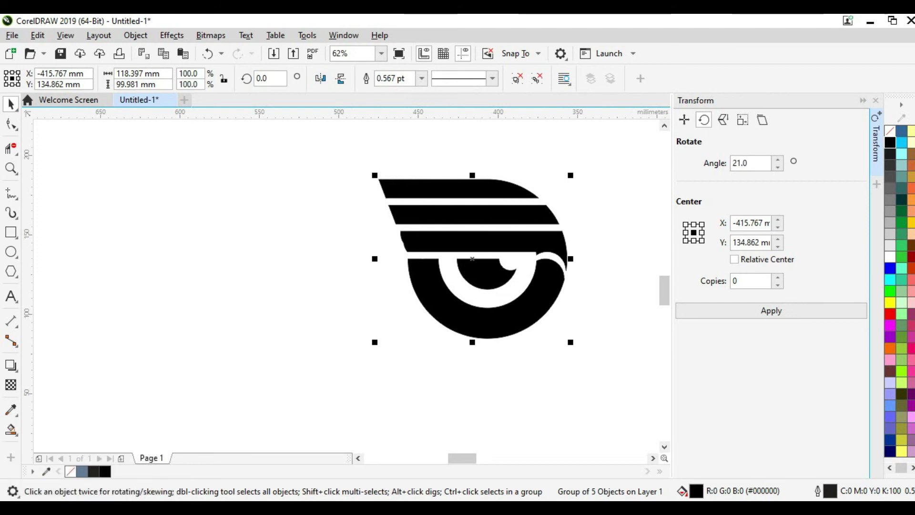
# - Start the Plastic texture effect on the grouped logo and sample the palette's orange (#FF6600) as its light color
pyautogui.click(171, 36)
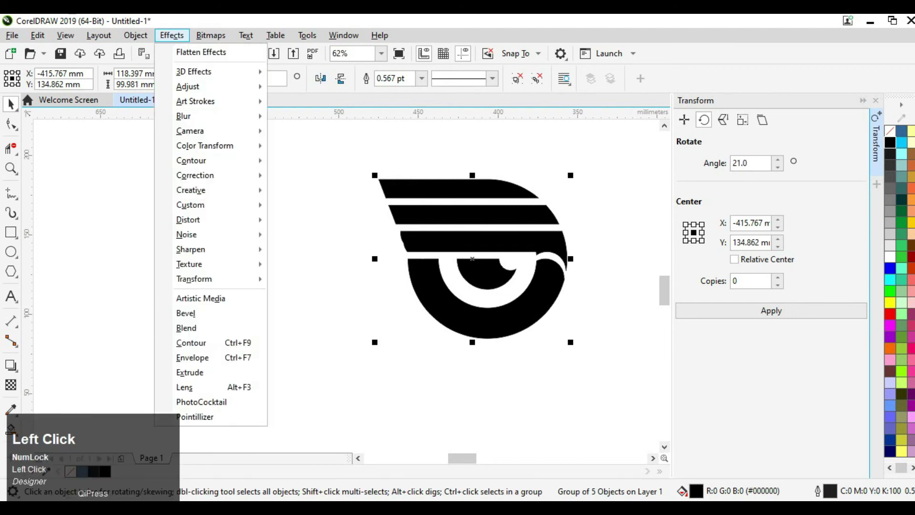
pyautogui.moveTo(200, 264)
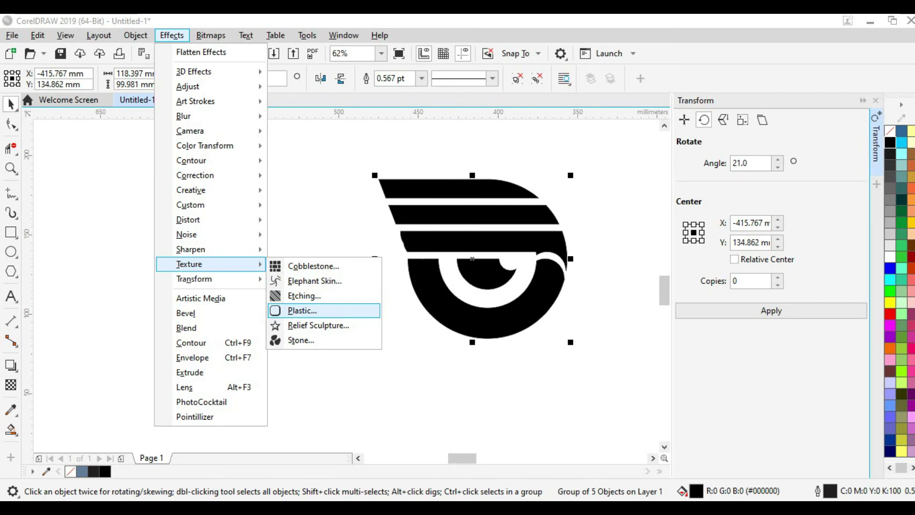
pyautogui.click(302, 310)
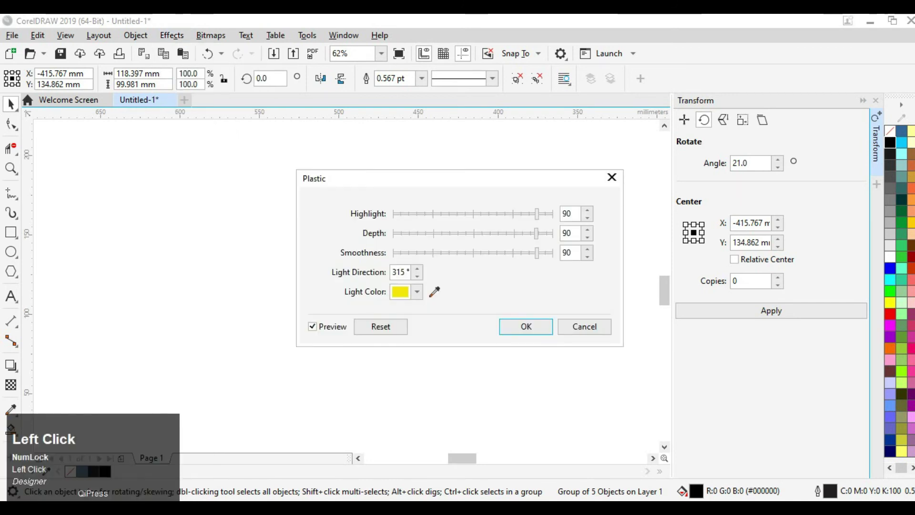
pyautogui.moveTo(424, 178); pyautogui.dragTo(201, 146)
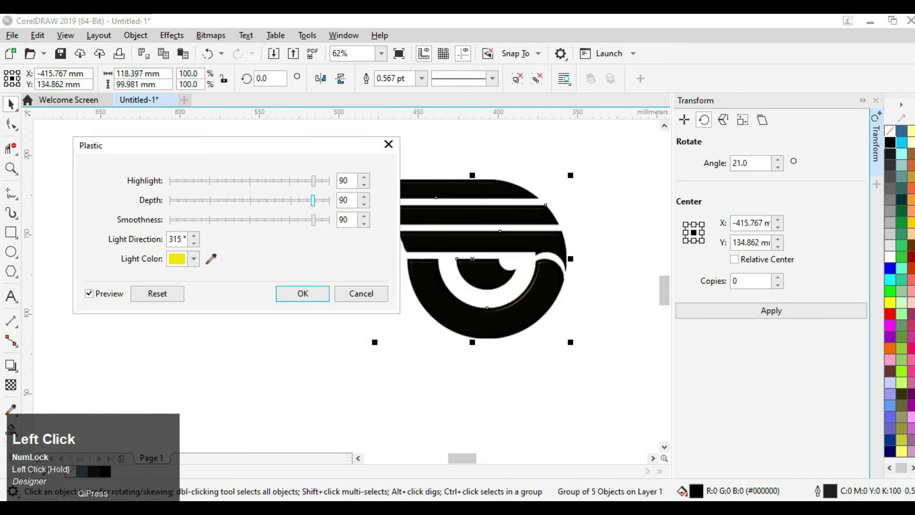
pyautogui.click(194, 259)
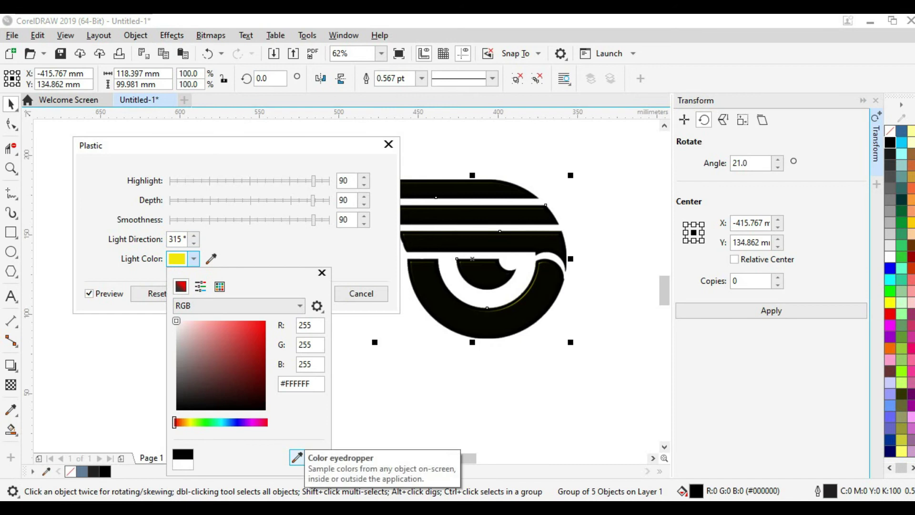
pyautogui.click(296, 457)
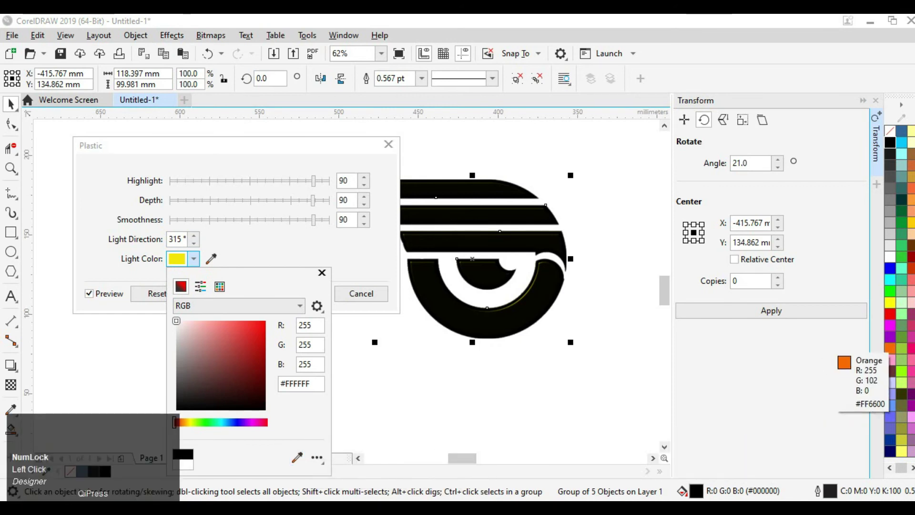
pyautogui.click(890, 348)
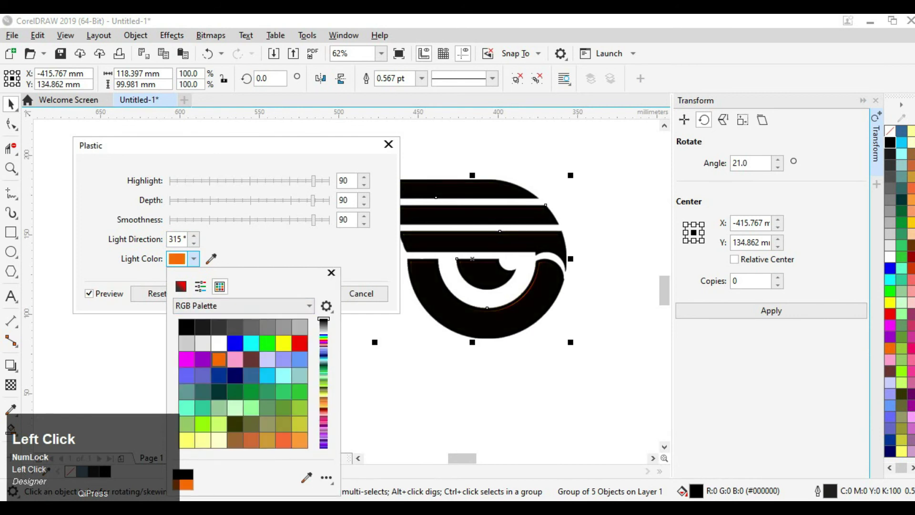
pyautogui.click(193, 258)
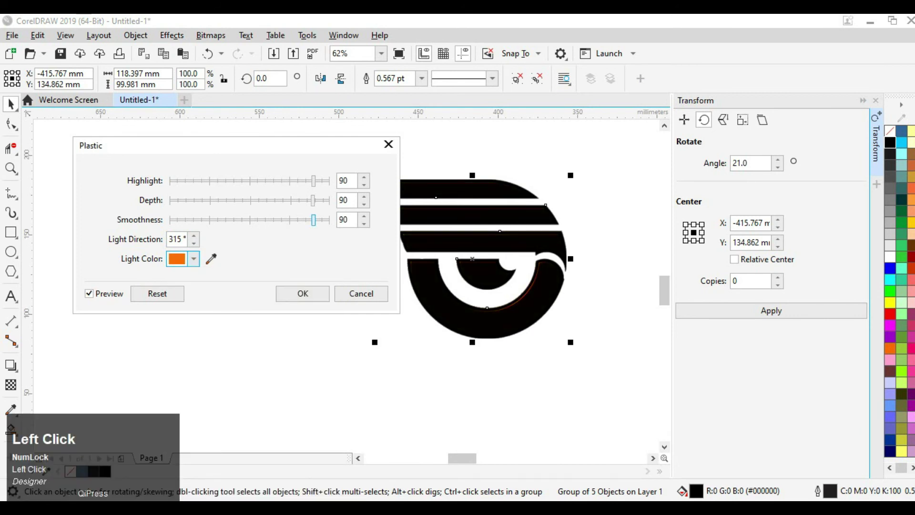
# - Set the Plastic effect's highlight to 92, depth to 93 and smoothness to 96, and apply it to the logo
pyautogui.moveTo(314, 181); pyautogui.dragTo(318, 200)
pyautogui.click(320, 200)
pyautogui.click(319, 201)
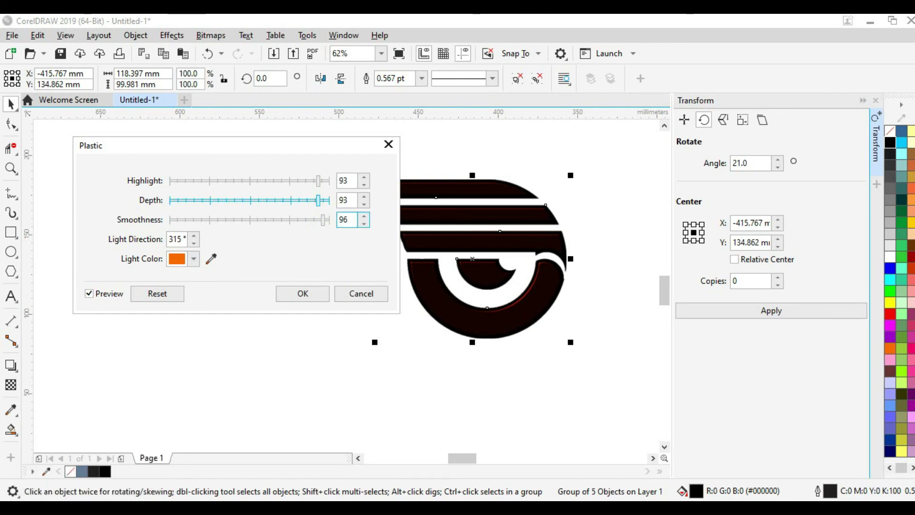
pyautogui.moveTo(319, 180); pyautogui.dragTo(316, 181)
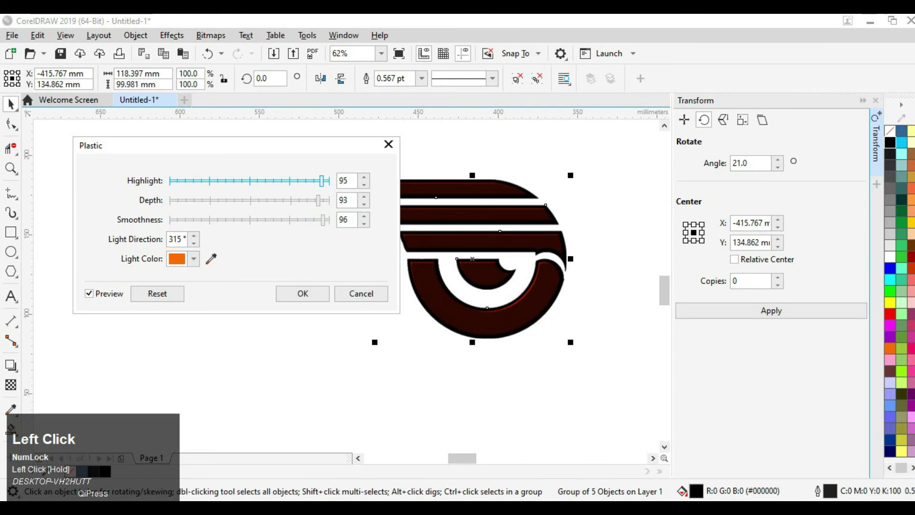
pyautogui.moveTo(316, 181); pyautogui.dragTo(316, 180)
pyautogui.click(347, 219)
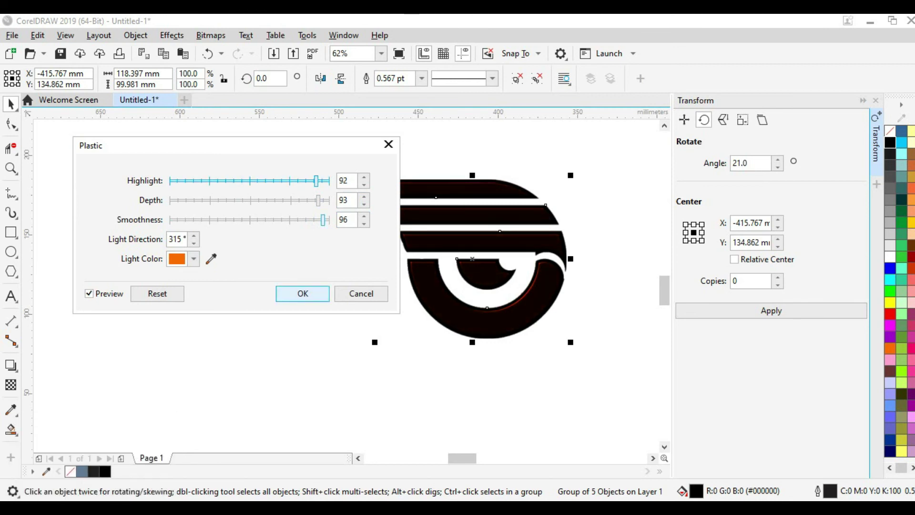
pyautogui.click(303, 293)
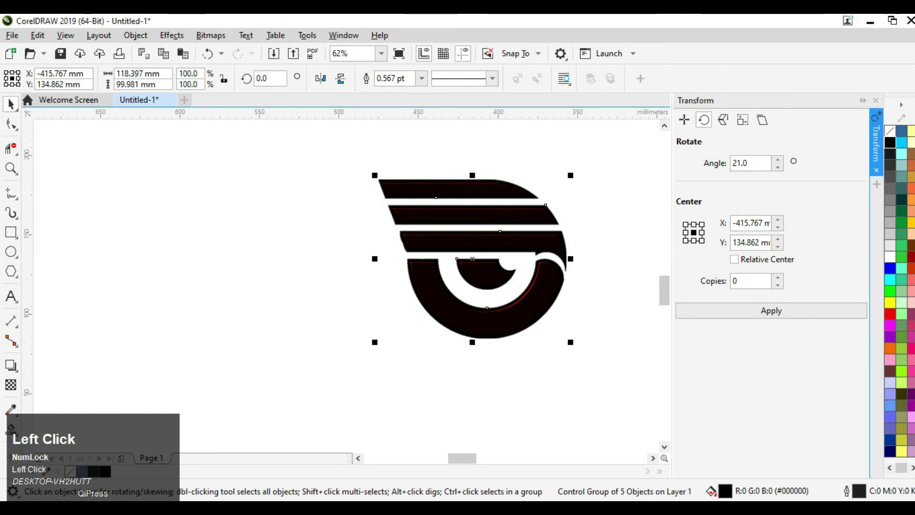
# - Remove the outline from the logo group and check its edges up close
pyautogui.rightClick(890, 131)
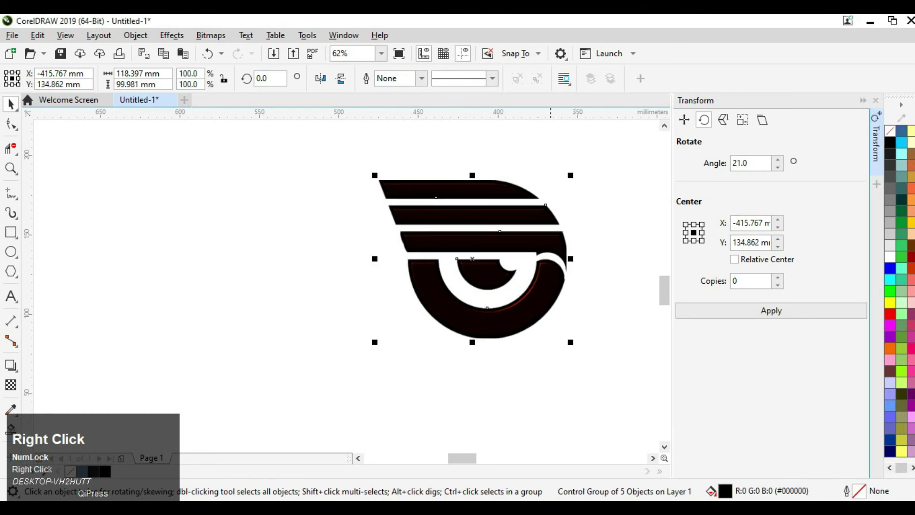
pyautogui.scroll(6, 553, 329)
pyautogui.scroll(-3, 553, 329)
pyautogui.scroll(1, 505, 262)
pyautogui.scroll(-3, 505, 262)
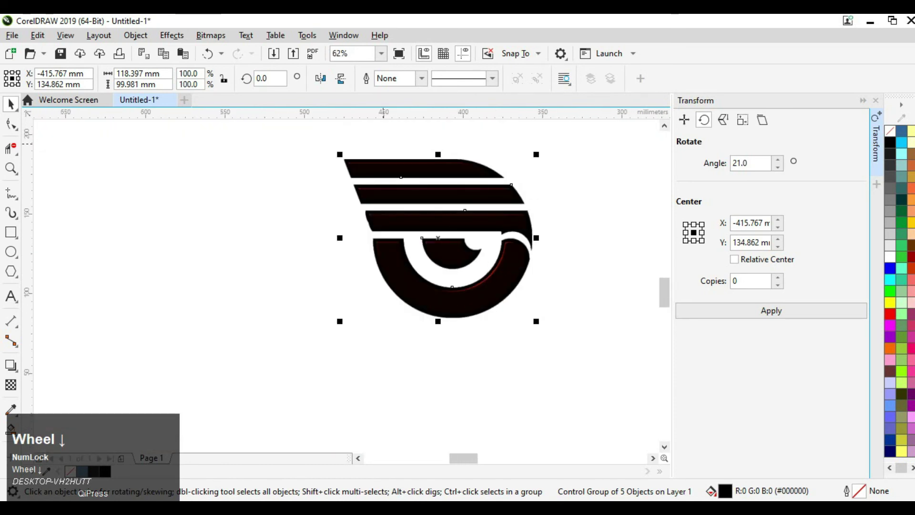
# - Apply the Elephant Skin texture effect to the logo with the palette's orange as its color and an age of 95
pyautogui.click(172, 35)
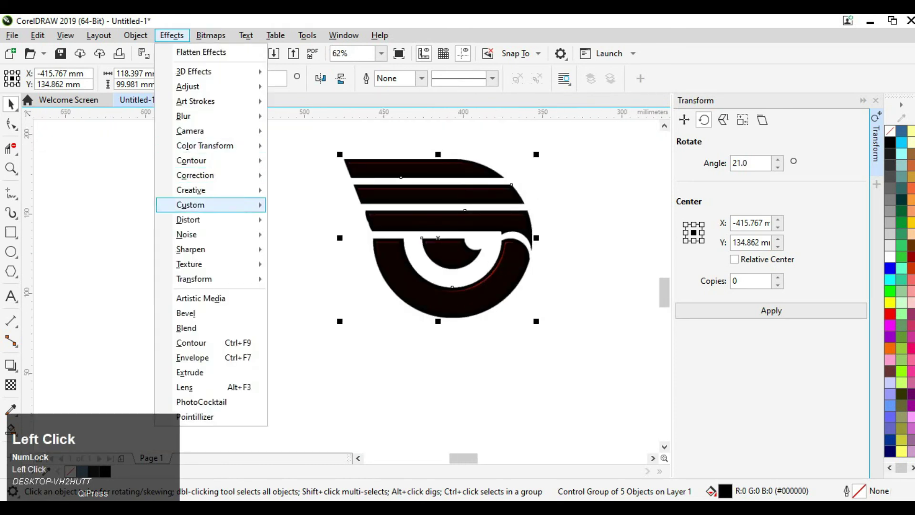
pyautogui.moveTo(214, 264)
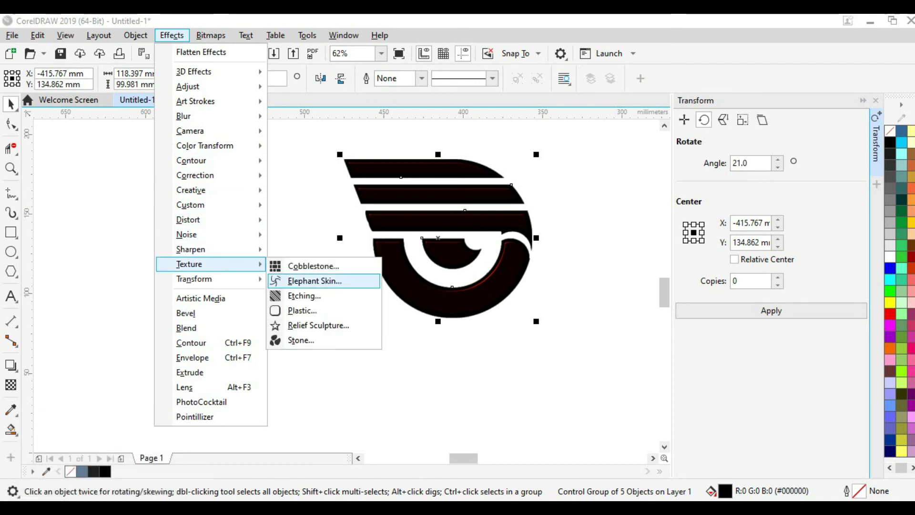
pyautogui.click(314, 281)
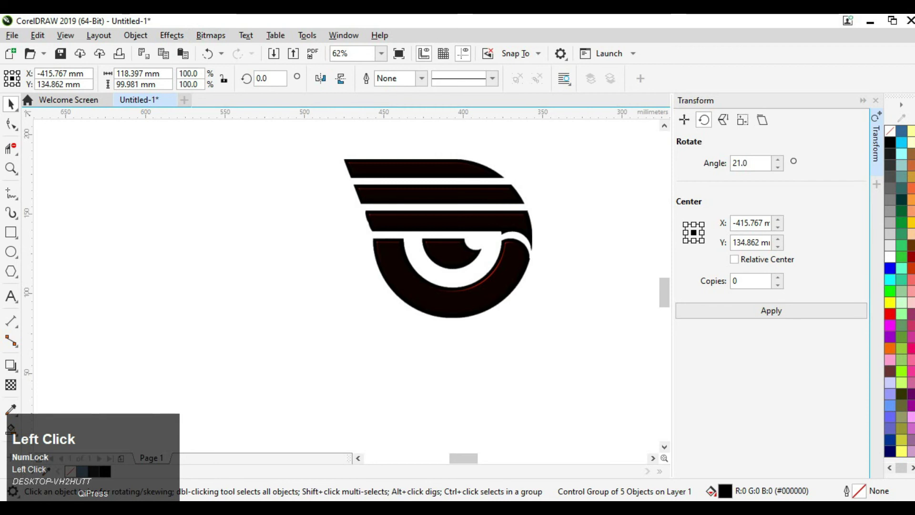
pyautogui.moveTo(429, 203); pyautogui.dragTo(121, 160)
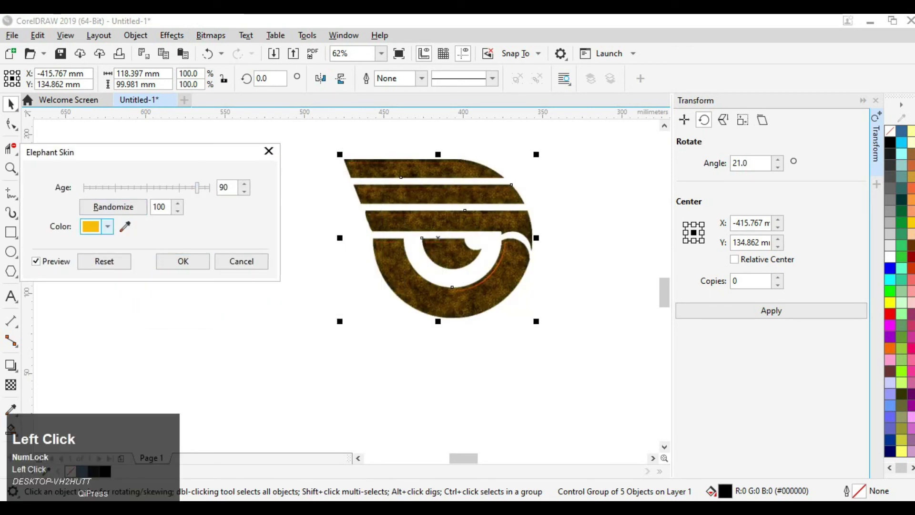
pyautogui.click(108, 225)
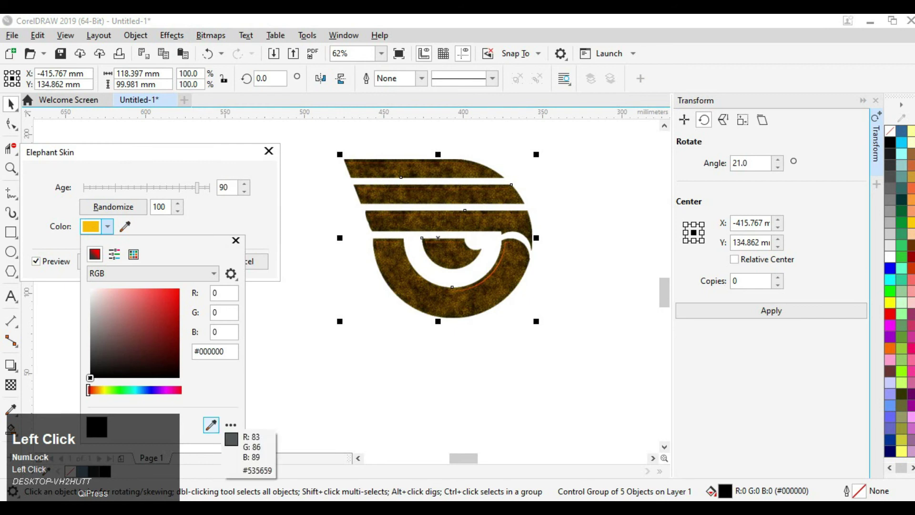
pyautogui.click(890, 347)
pyautogui.click(134, 254)
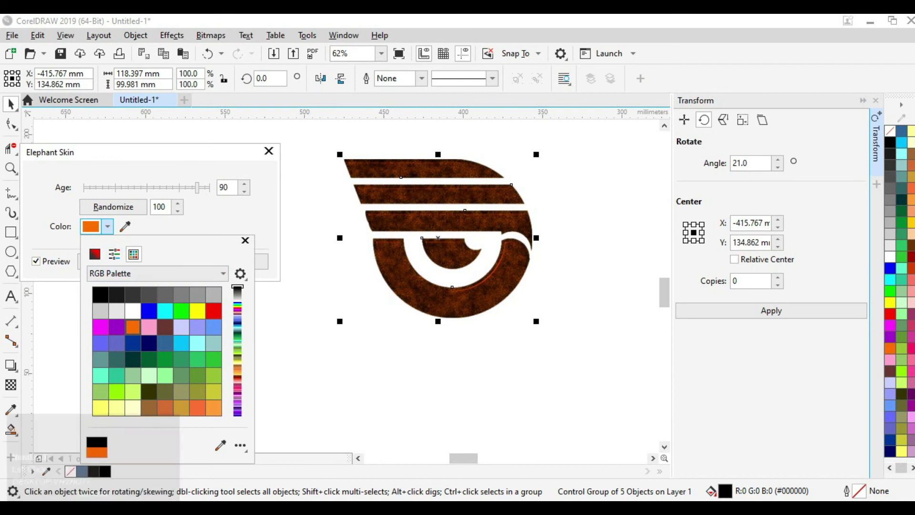
pyautogui.click(245, 240)
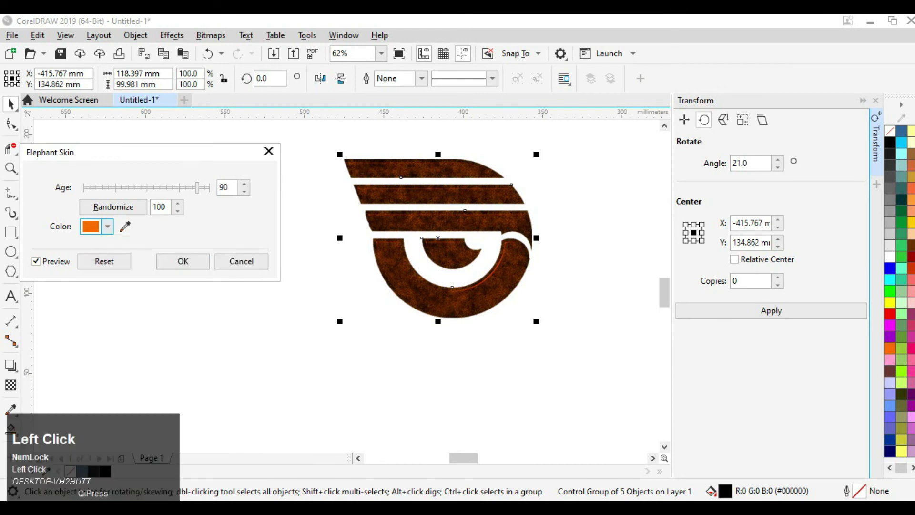
pyautogui.moveTo(197, 187); pyautogui.dragTo(205, 188)
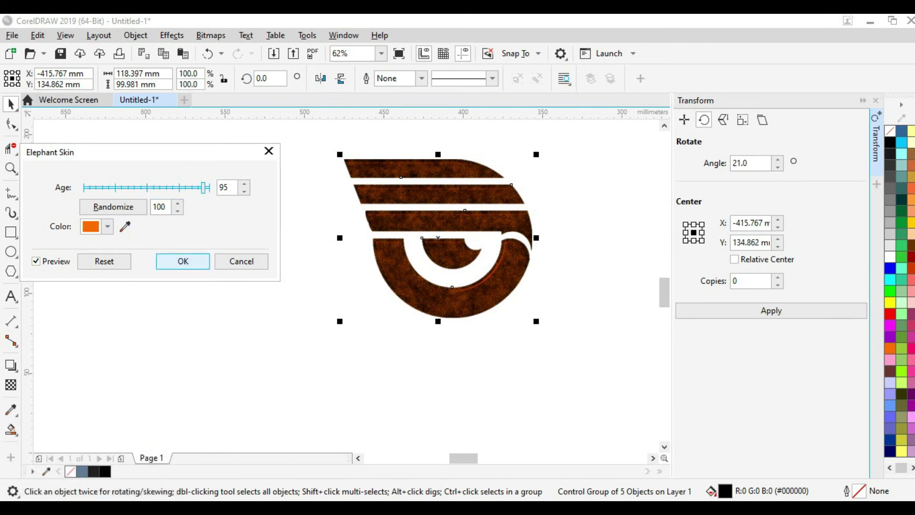
pyautogui.click(183, 261)
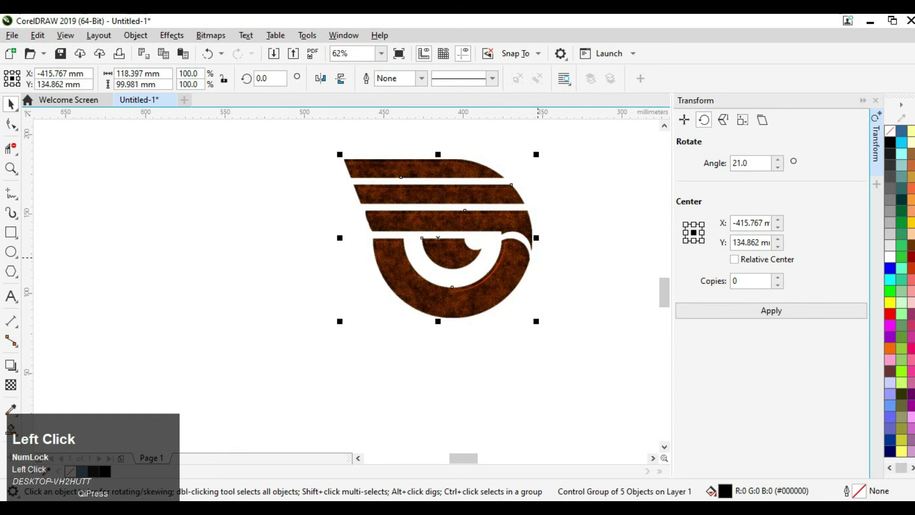
# - Deselect the logo and examine its texture up close around the eye and lower ring, finishing with the whole logo in view
pyautogui.scroll(5, 470, 224)
pyautogui.scroll(-3, 470, 224)
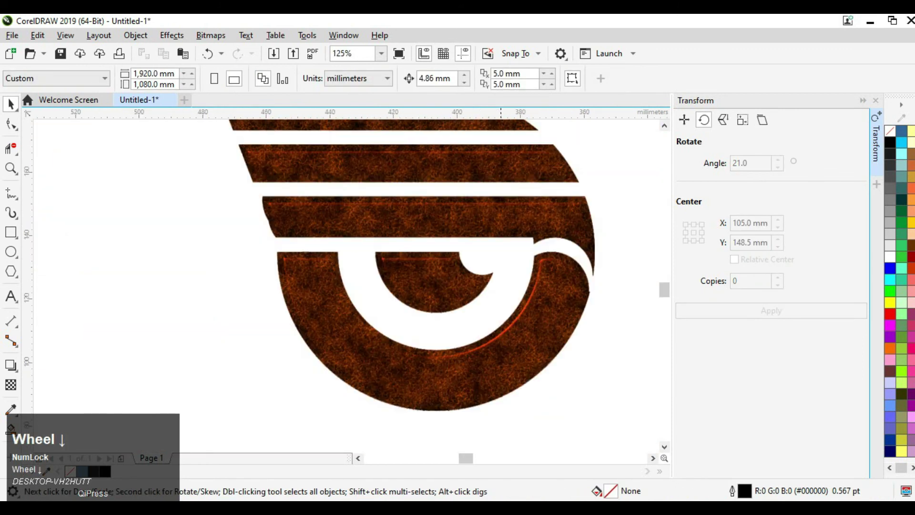
pyautogui.scroll(3, 512, 350)
pyautogui.scroll(-3, 511, 350)
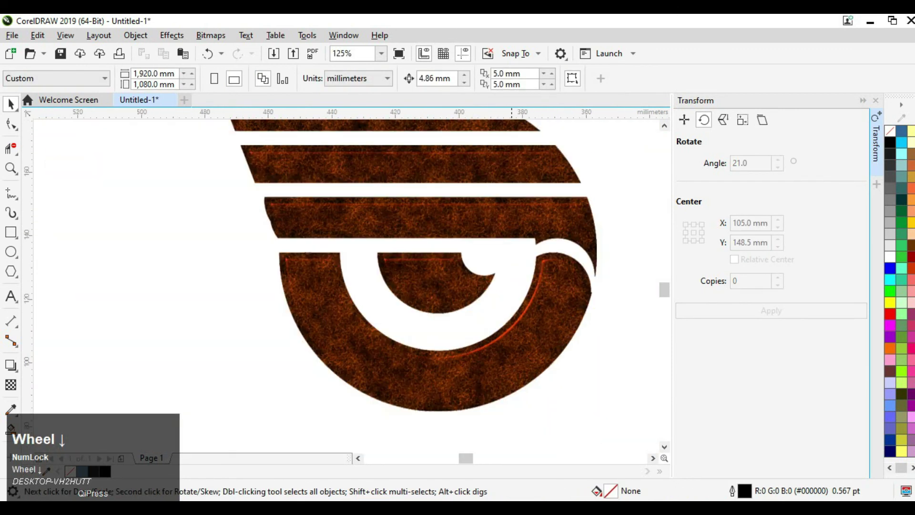
pyautogui.scroll(1, 519, 334)
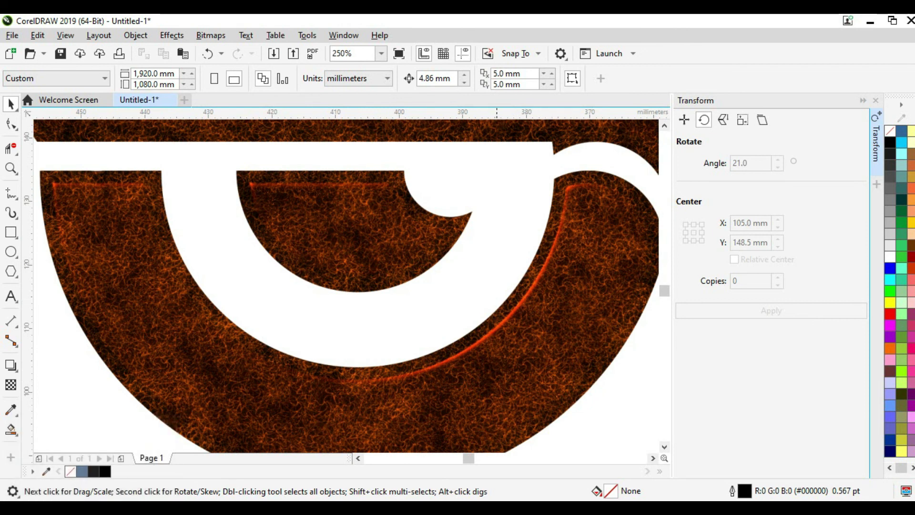
pyautogui.scroll(-2, 524, 214)
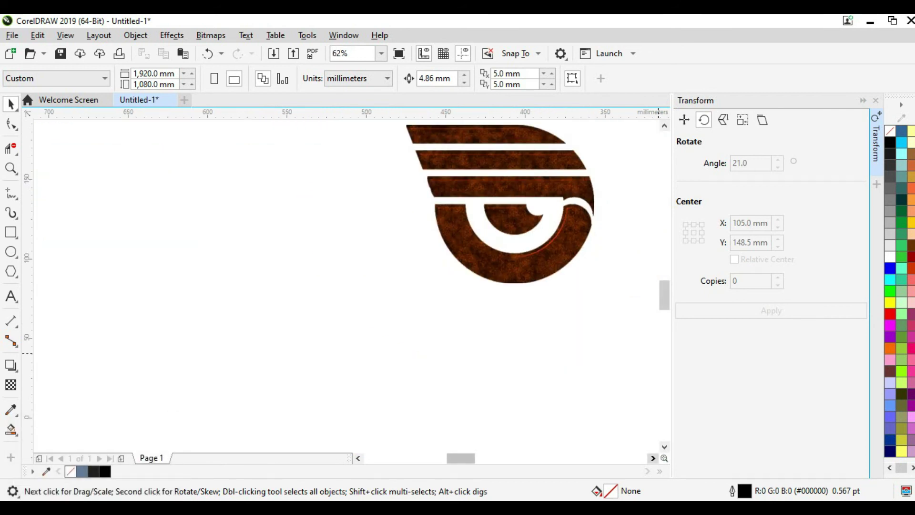
pyautogui.click(653, 458)
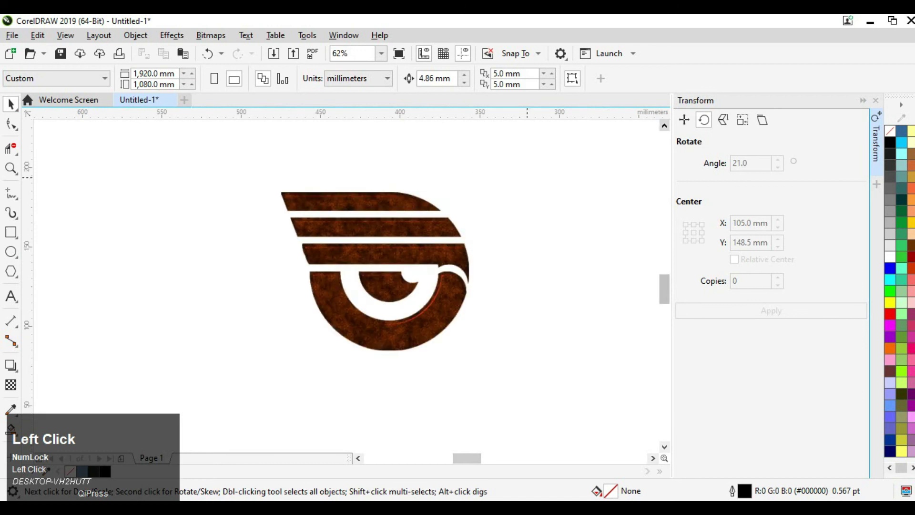
# - Select the textured logo group on the page and enlarge it proportionally from its center to about 790%
pyautogui.scroll(-3, 528, 200)
pyautogui.press('F4')
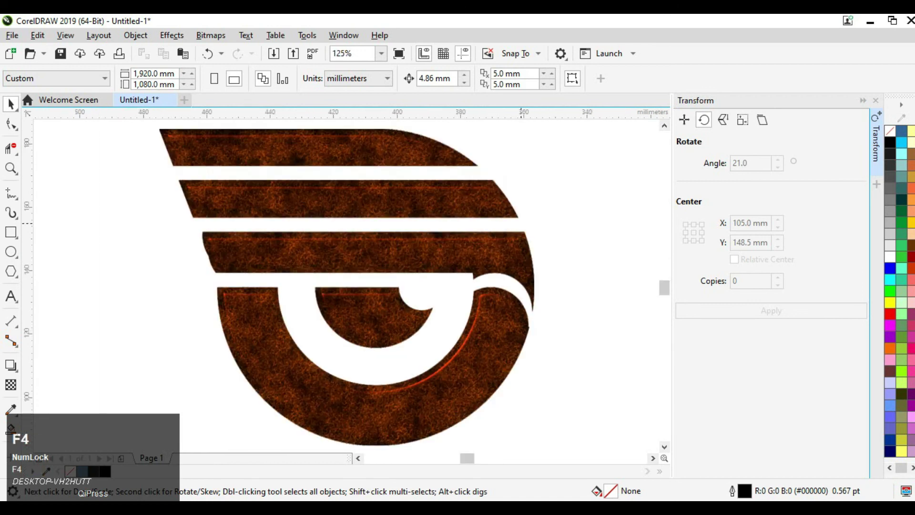
pyautogui.scroll(-4, 520, 224)
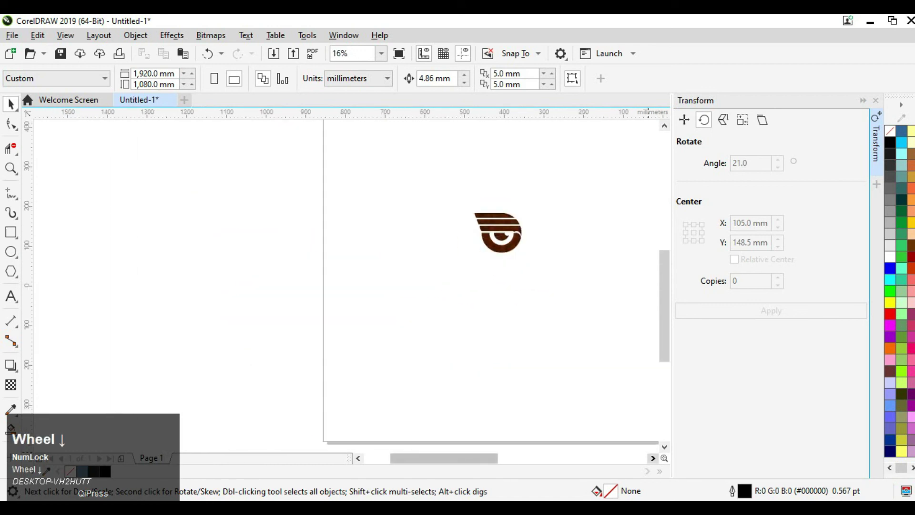
pyautogui.click(653, 458)
pyautogui.scroll(-3, 447, 303)
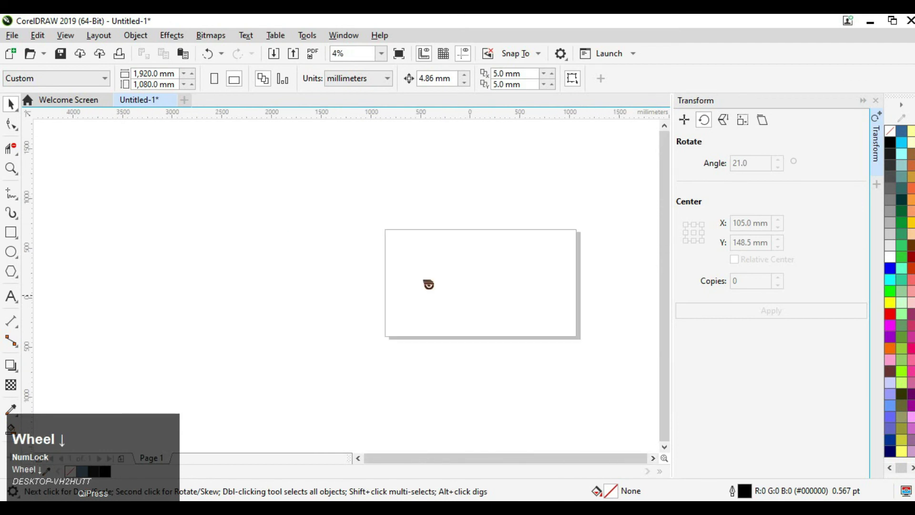
pyautogui.moveTo(386, 265); pyautogui.dragTo(482, 320)
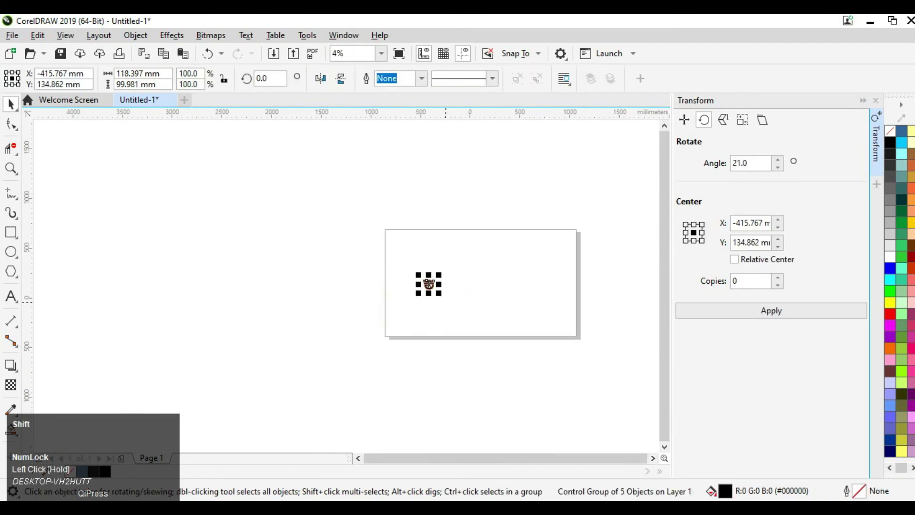
pyautogui.moveTo(429, 284); pyautogui.dragTo(429, 284)
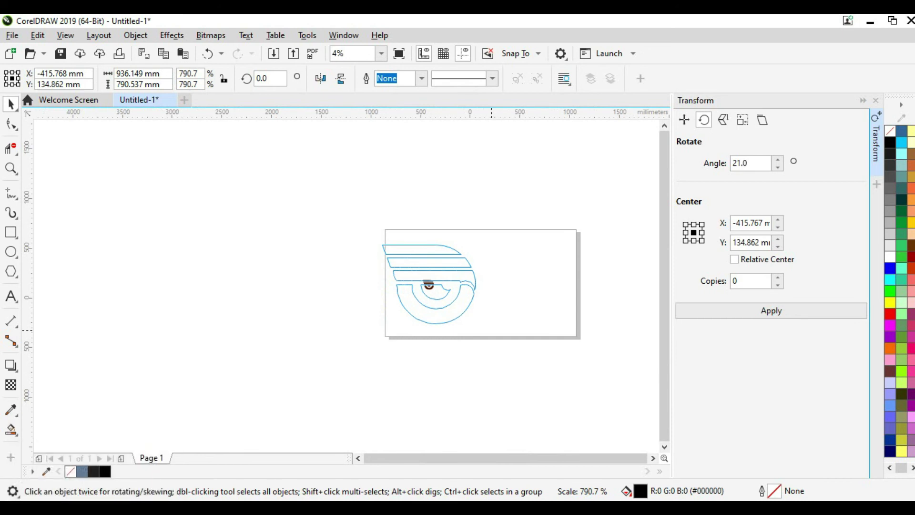
pyautogui.moveTo(428, 285); pyautogui.dragTo(428, 284)
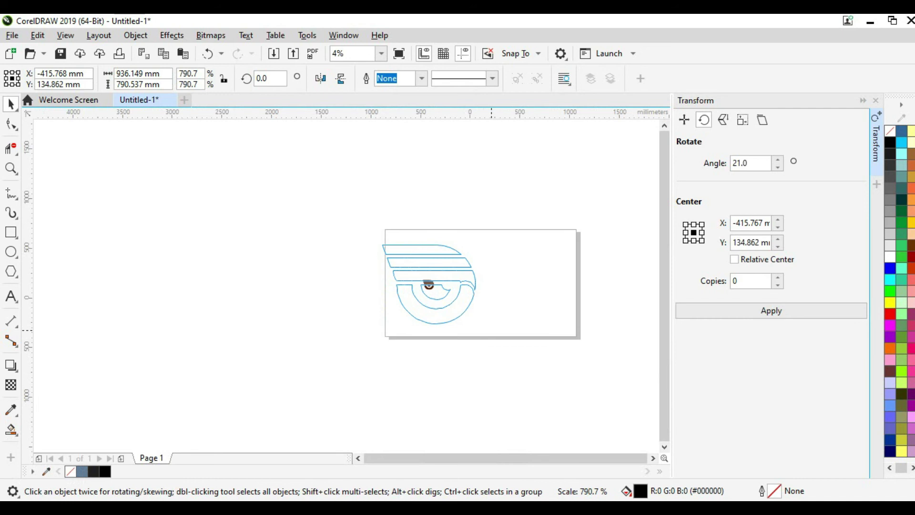
pyautogui.moveTo(428, 285); pyautogui.dragTo(429, 285)
pyautogui.moveTo(429, 285); pyautogui.dragTo(428, 285)
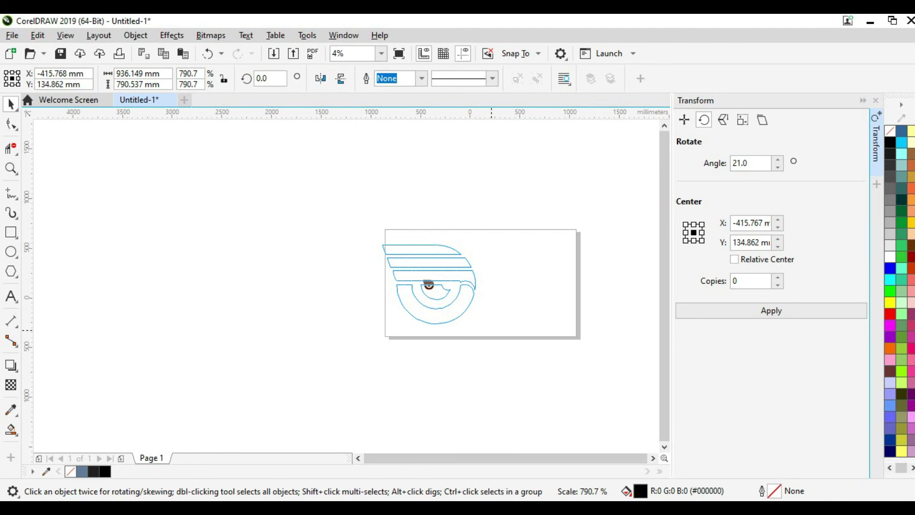
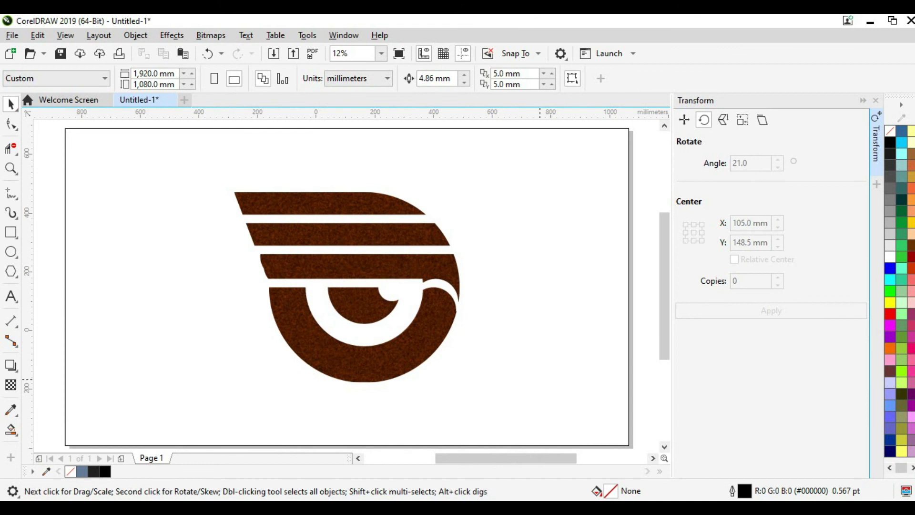
# - Try several palette colors, including Faded Pink and Light Yellow, as the fill of the page-sized background rectangle
pyautogui.click(143, 381)
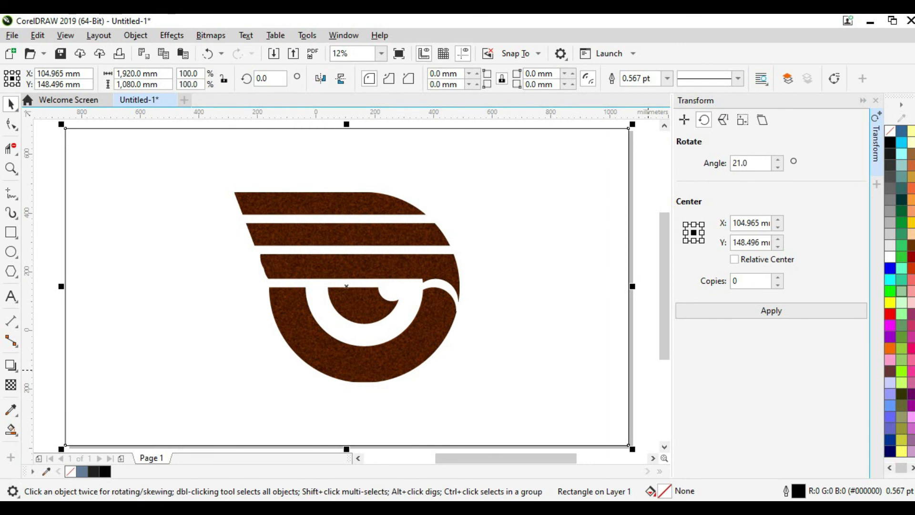
pyautogui.click(909, 280)
pyautogui.click(910, 291)
pyautogui.click(910, 302)
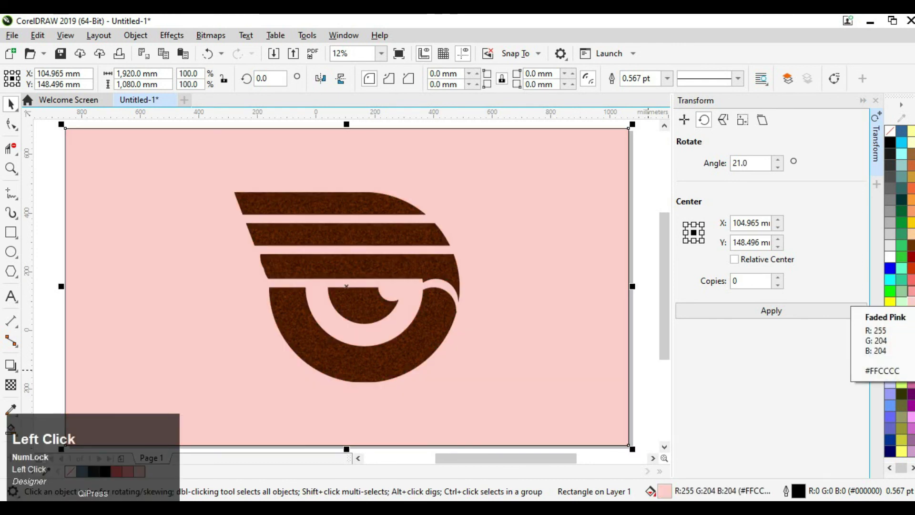
pyautogui.click(901, 450)
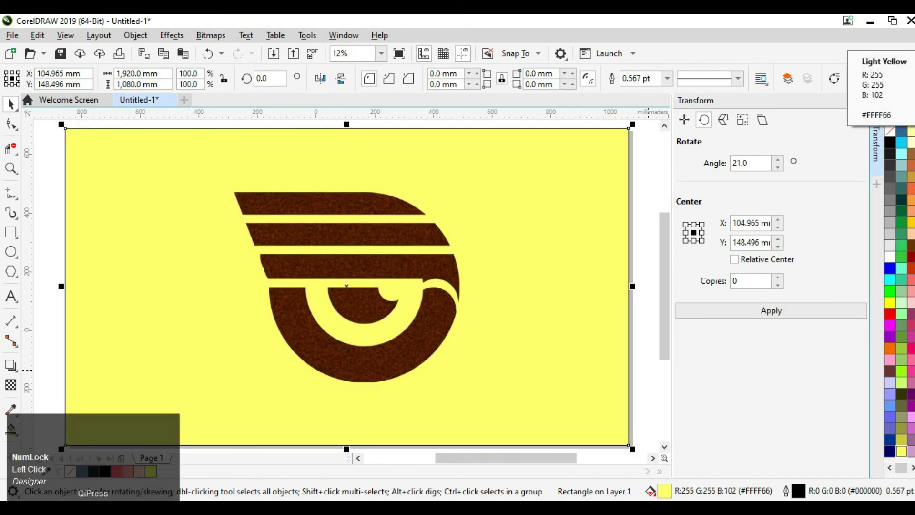
pyautogui.click(890, 359)
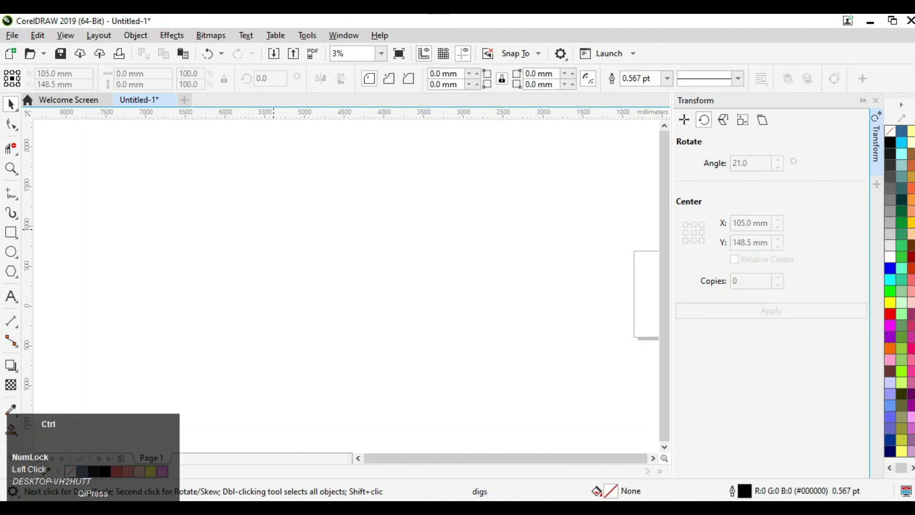
pyautogui.keyDown('ctrl'); pyautogui.click(270, 220); pyautogui.keyUp('ctrl')
pyautogui.moveTo(271, 218); pyautogui.dragTo(397, 343)
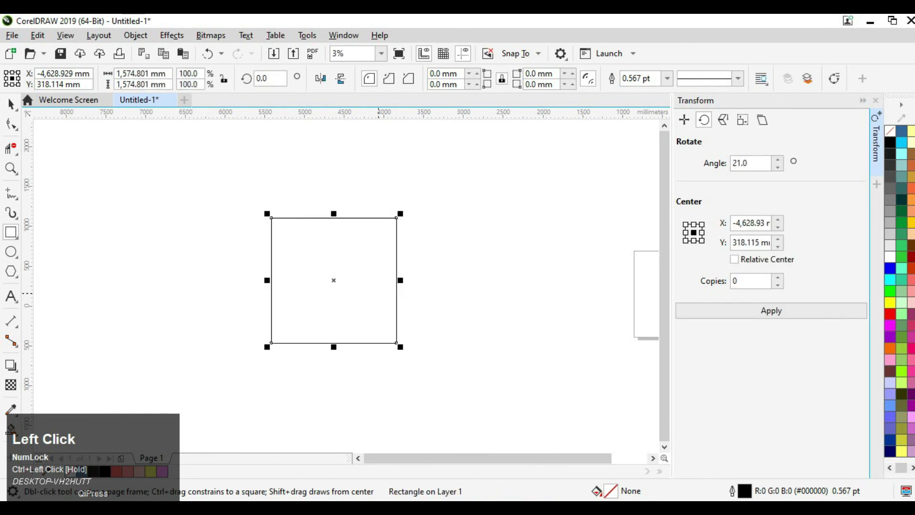
pyautogui.press('Delete')
# - Draw a rectangle about 2,074 × 1,304 mm in the empty area beside the page and scale it to about 51.9% from its center
pyautogui.moveTo(268, 206); pyautogui.dragTo(433, 309)
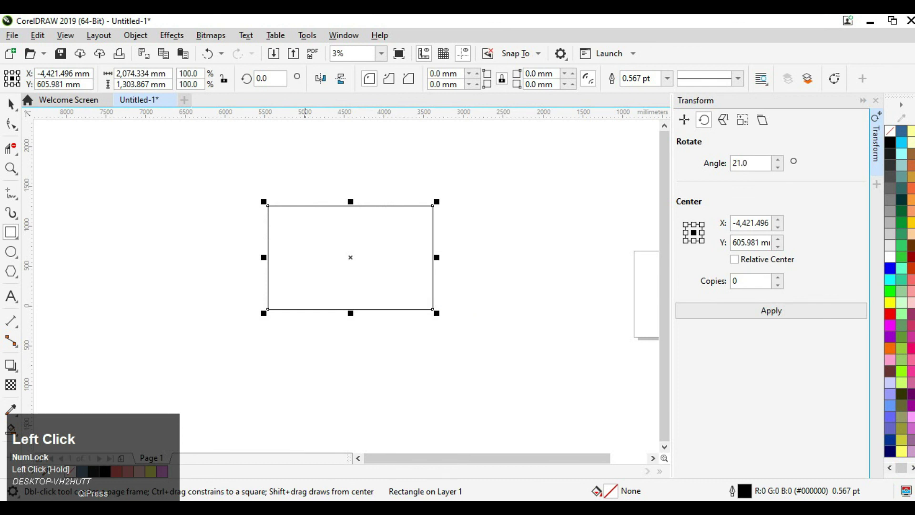
pyautogui.click(10, 103)
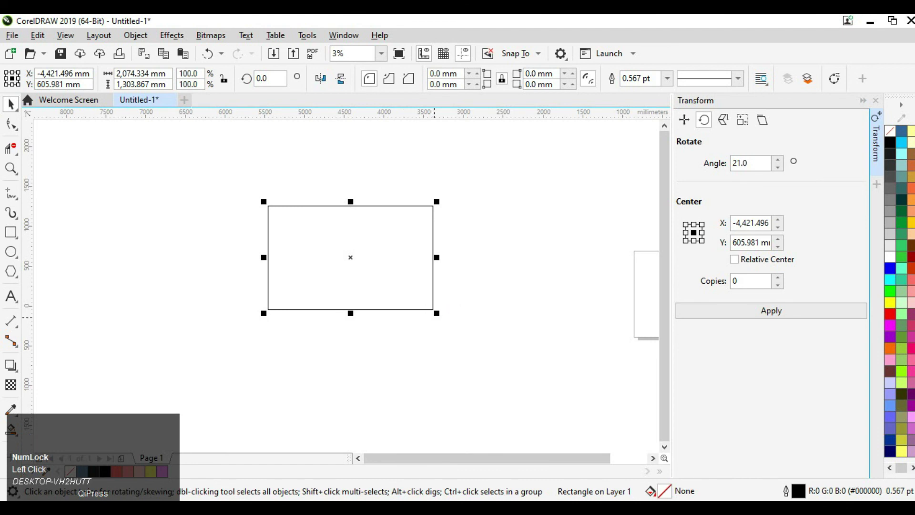
pyautogui.moveTo(437, 313); pyautogui.dragTo(393, 285)
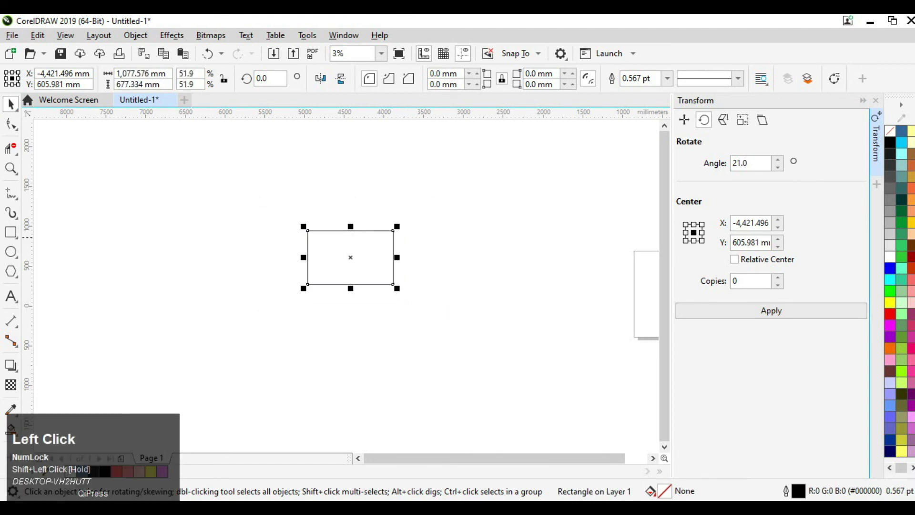
# - Fill the new rectangle beside the page with the palette's light pink (#FF99FF)
pyautogui.click(476, 363)
pyautogui.click(308, 257)
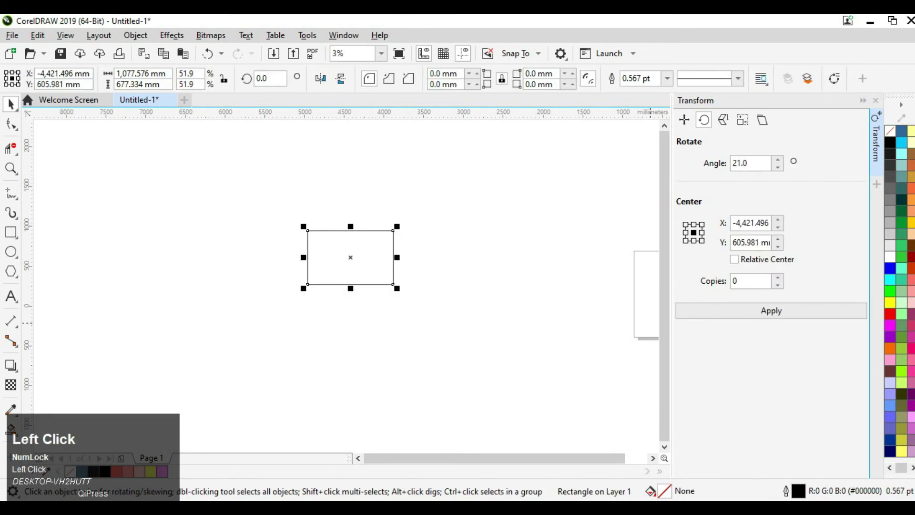
pyautogui.click(645, 305)
pyautogui.click(911, 417)
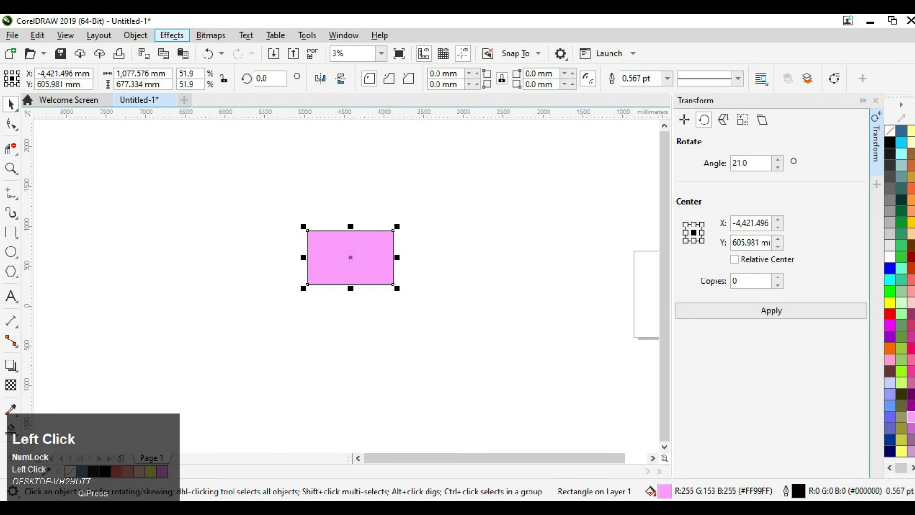
# - Apply the Plastic texture effect to the pink rectangle with the palette's Light Yellow as its light color
pyautogui.click(172, 35)
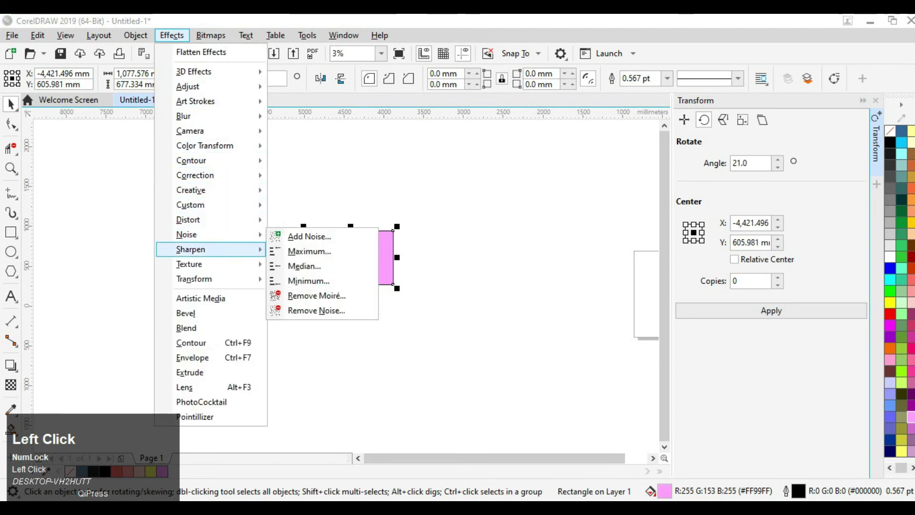
pyautogui.moveTo(205, 264)
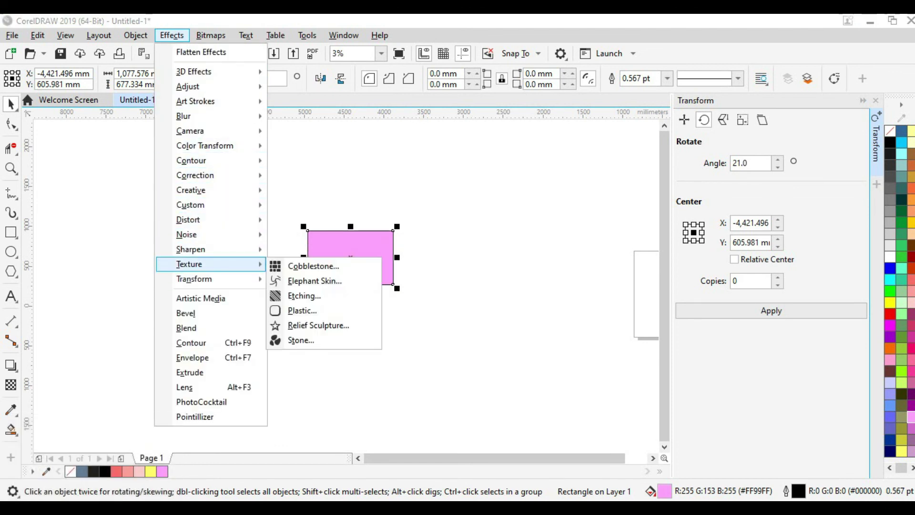
pyautogui.click(302, 310)
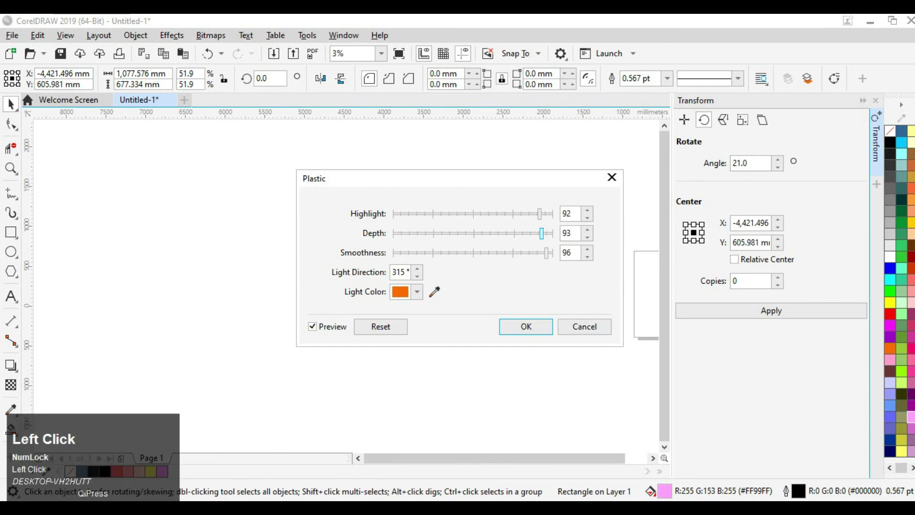
pyautogui.moveTo(438, 187); pyautogui.dragTo(417, 166)
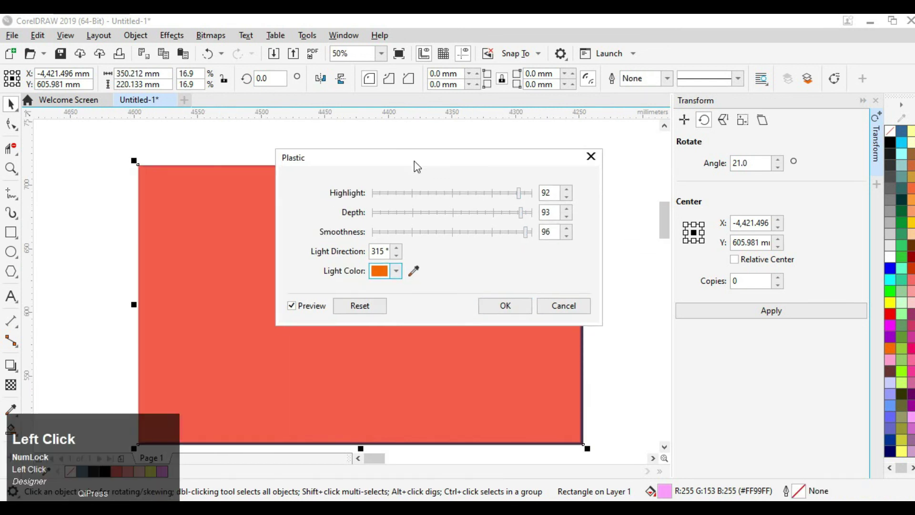
pyautogui.click(396, 271)
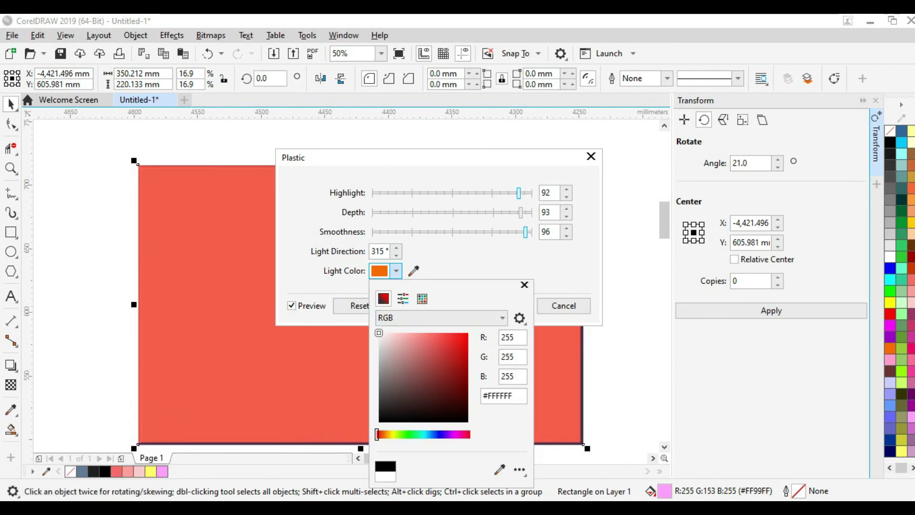
pyautogui.click(499, 469)
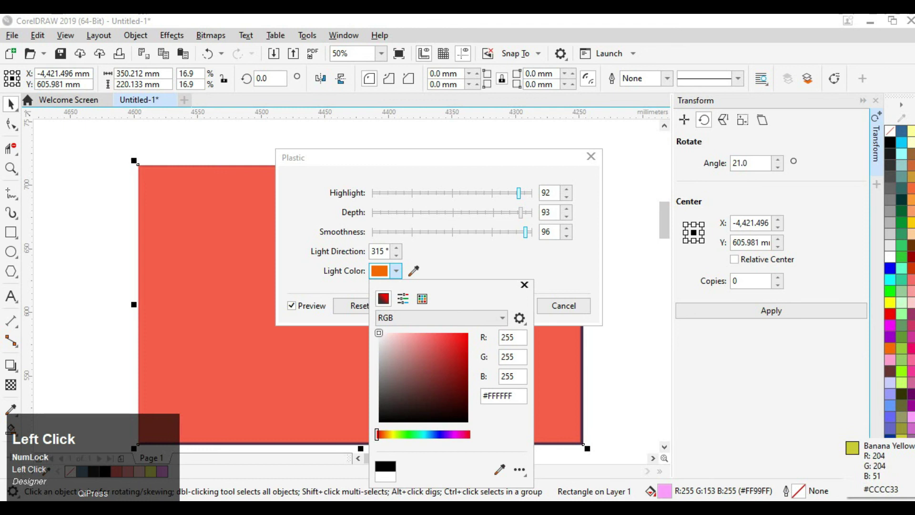
pyautogui.click(901, 451)
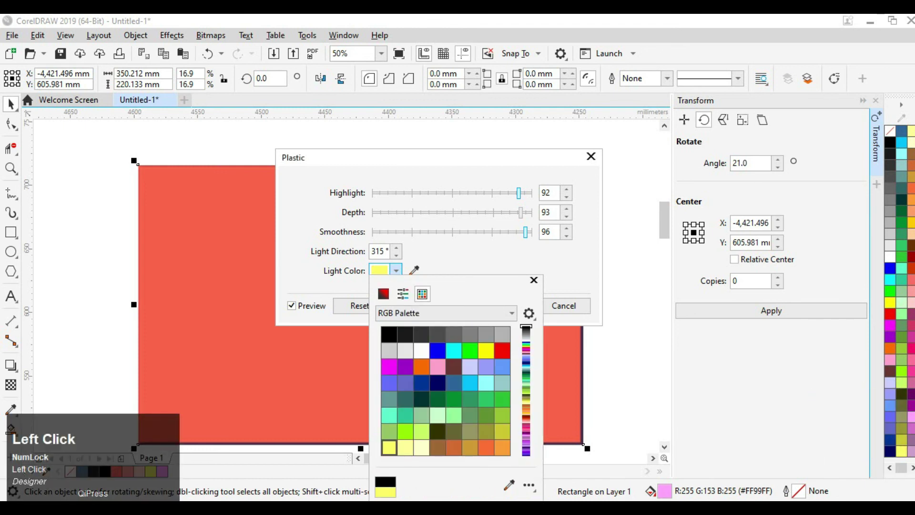
pyautogui.click(534, 280)
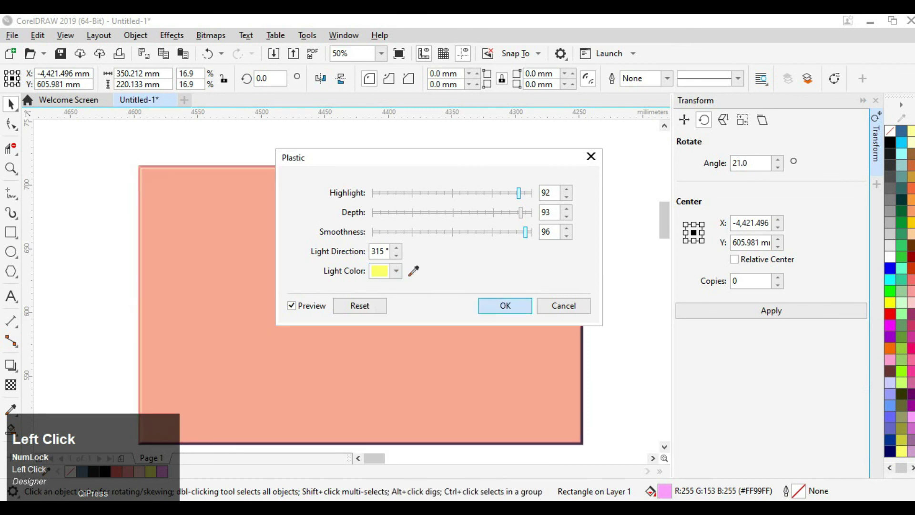
pyautogui.click(505, 305)
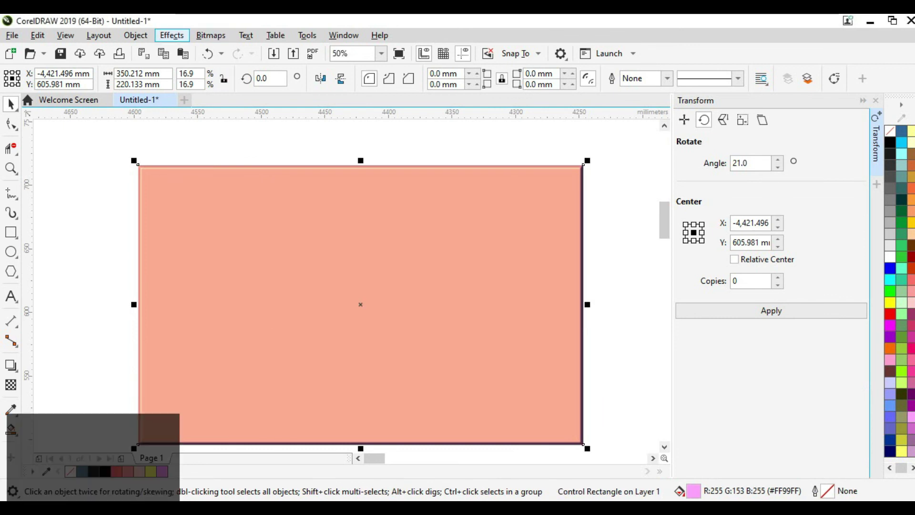
# - Start the Elephant Skin texture effect on the plastic-textured rectangle with age 95 and try red (#EB1111) as its color
pyautogui.click(171, 35)
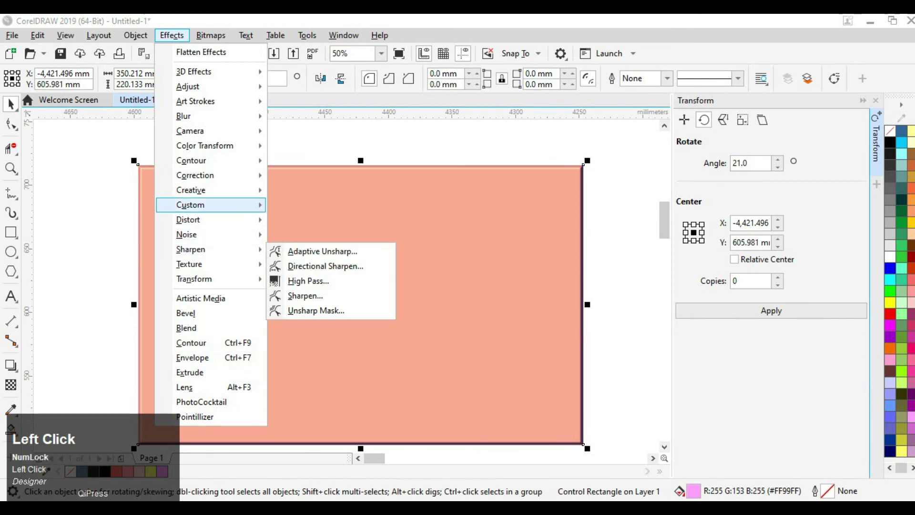
pyautogui.moveTo(194, 278)
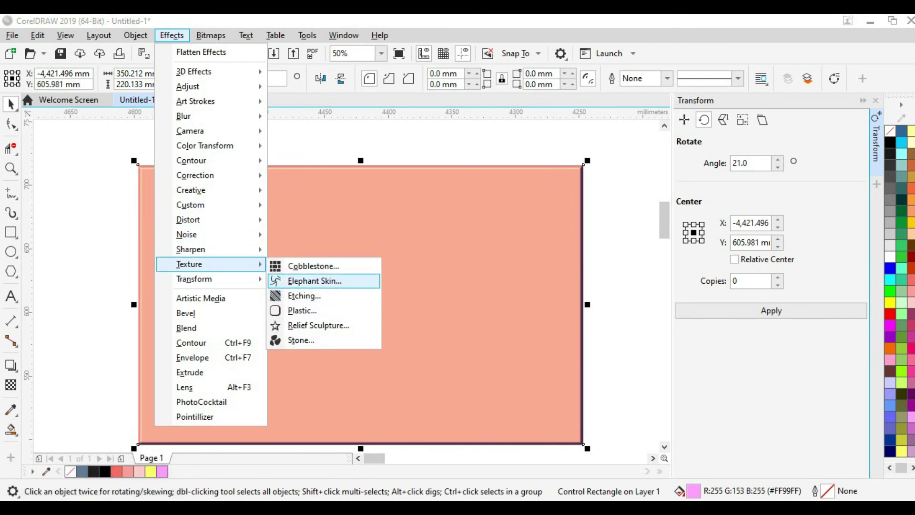
pyautogui.click(314, 281)
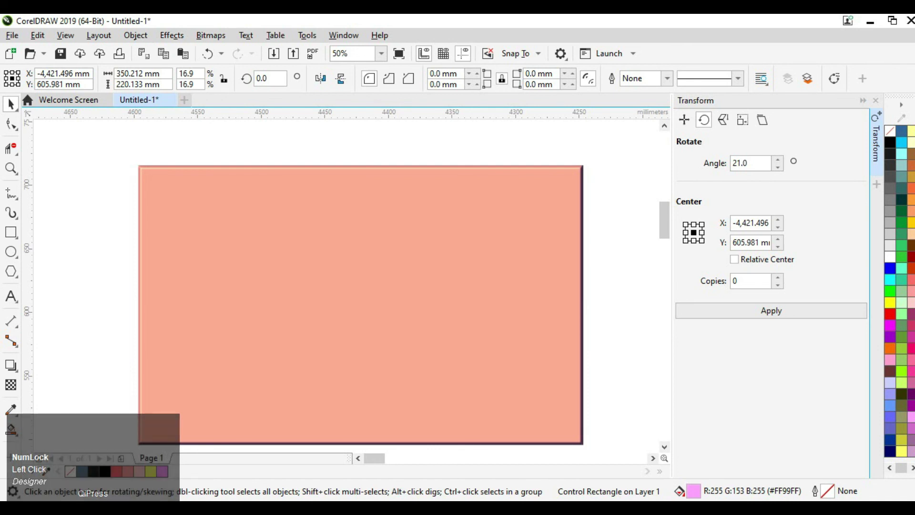
pyautogui.scroll(1, 360, 305)
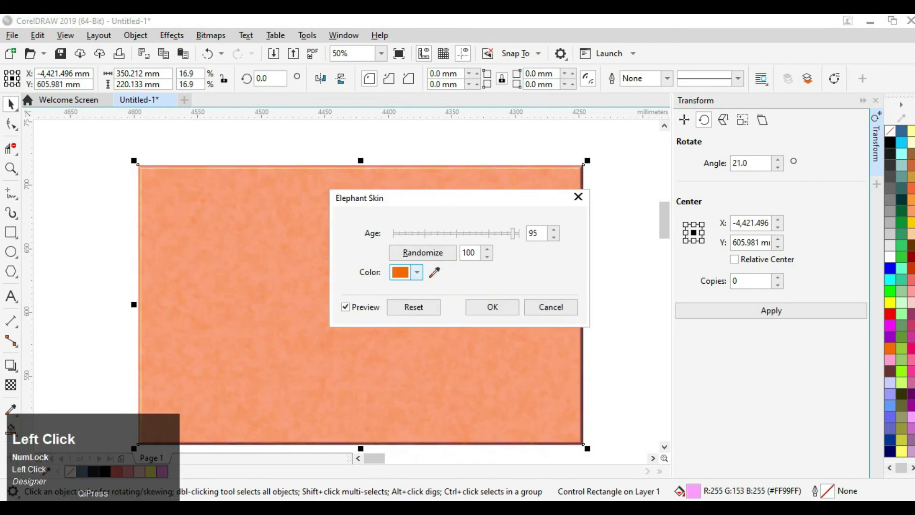
pyautogui.click(417, 273)
pyautogui.click(482, 340)
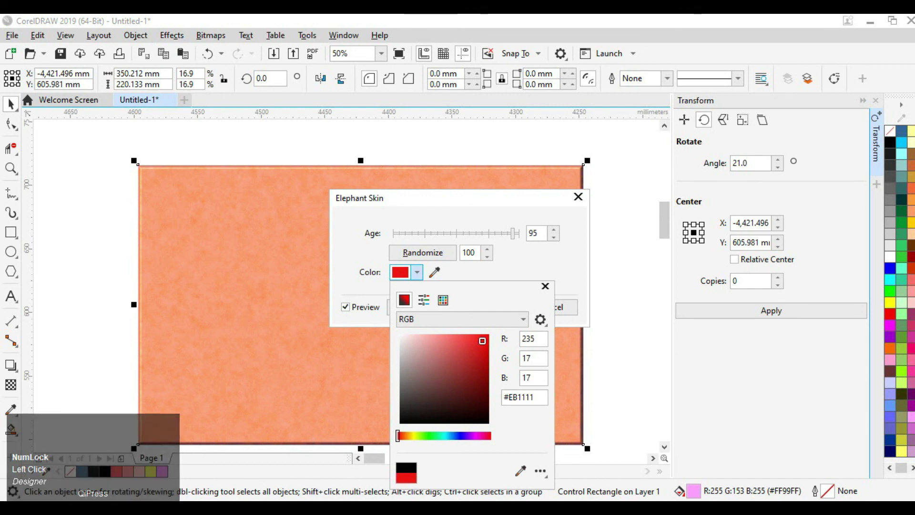
pyautogui.press('Escape')
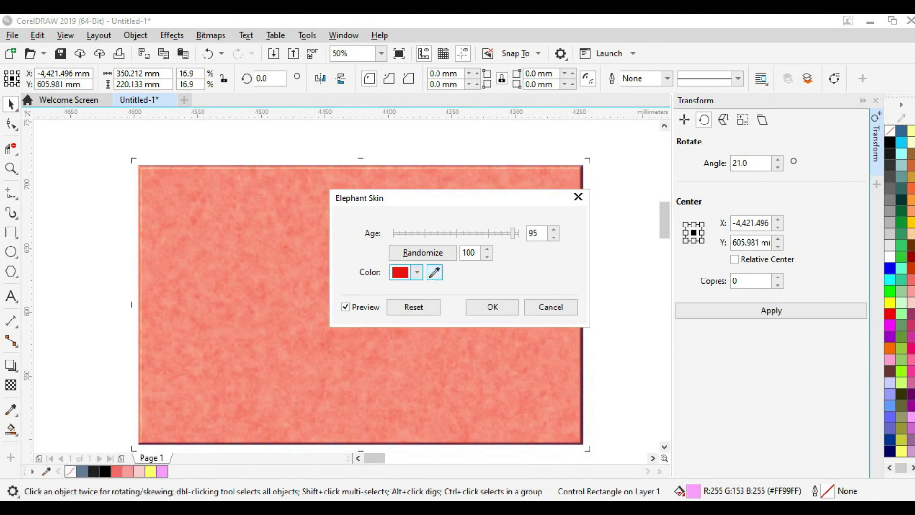
# - Change the Elephant Skin color to the RGB palette's light yellow and apply the effect to the rectangle
pyautogui.click(434, 272)
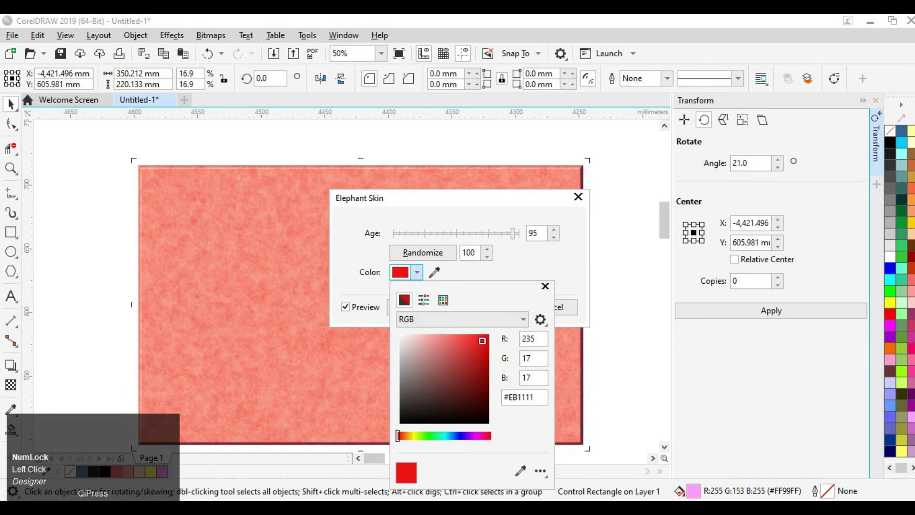
pyautogui.click(521, 470)
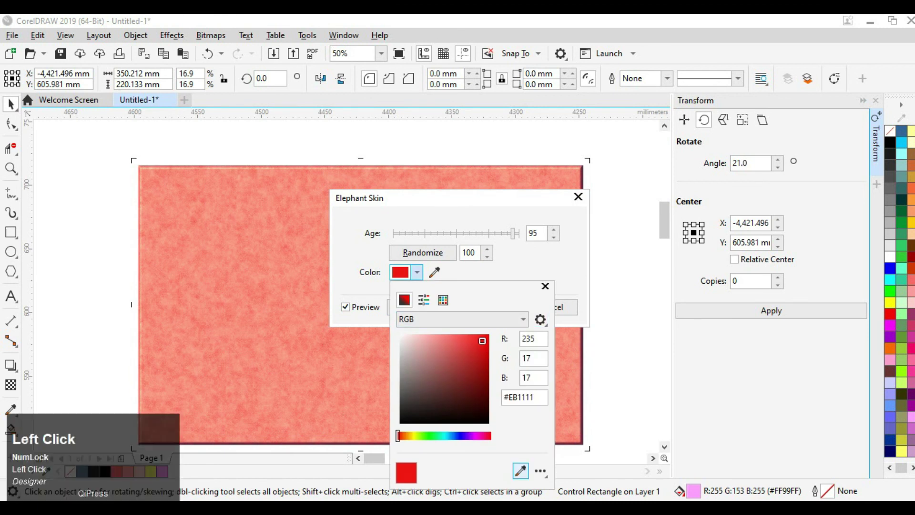
pyautogui.click(900, 450)
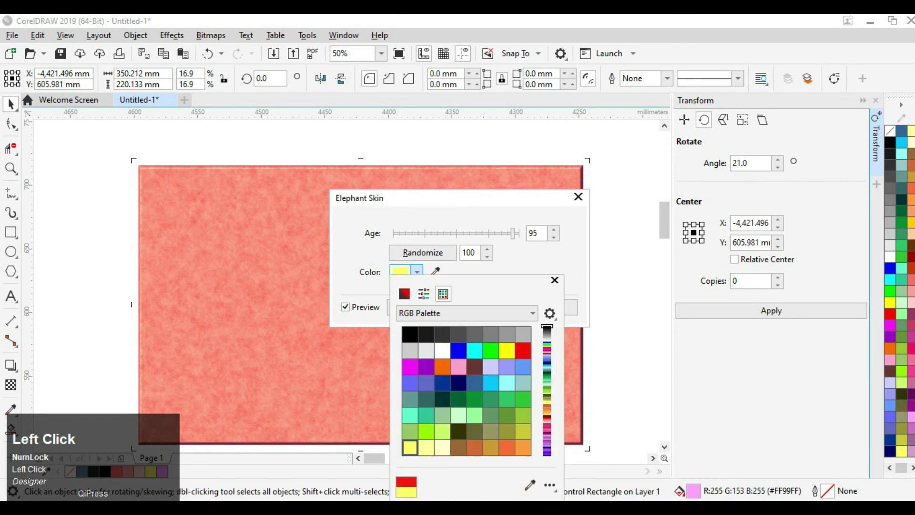
pyautogui.click(409, 447)
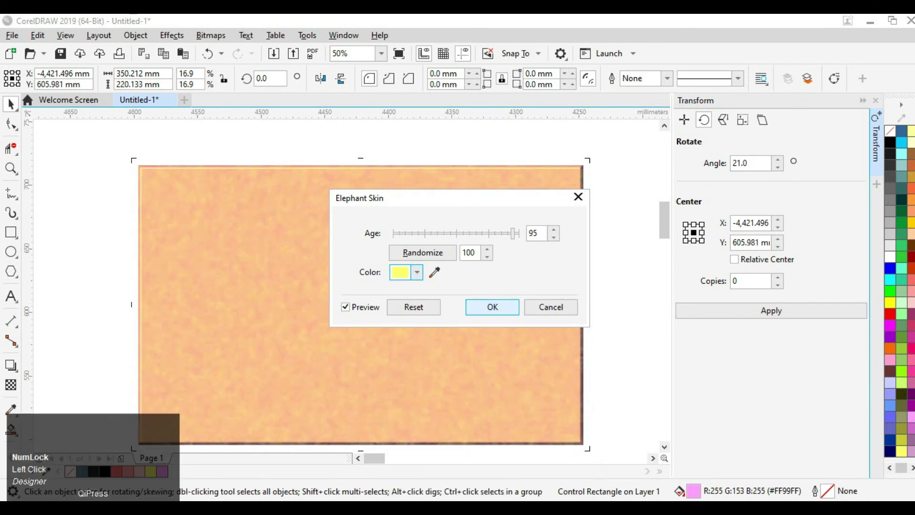
pyautogui.click(492, 307)
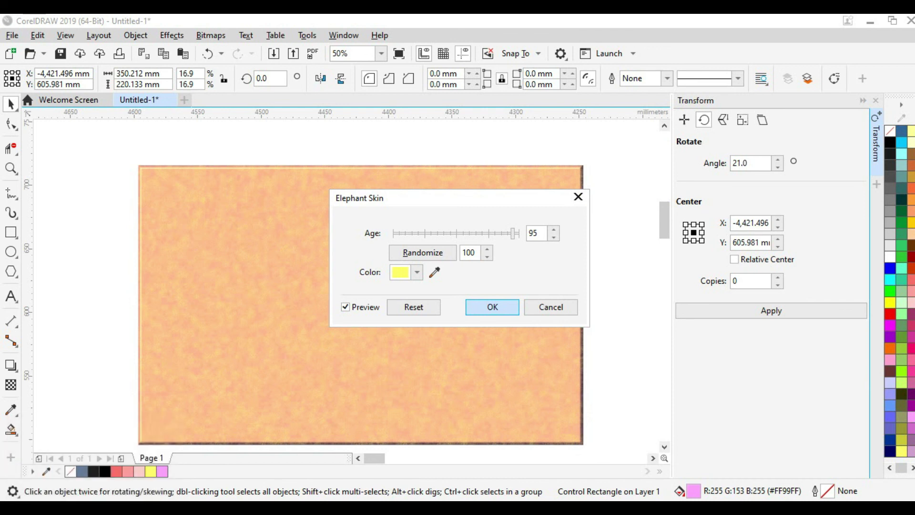
pyautogui.press('Return')
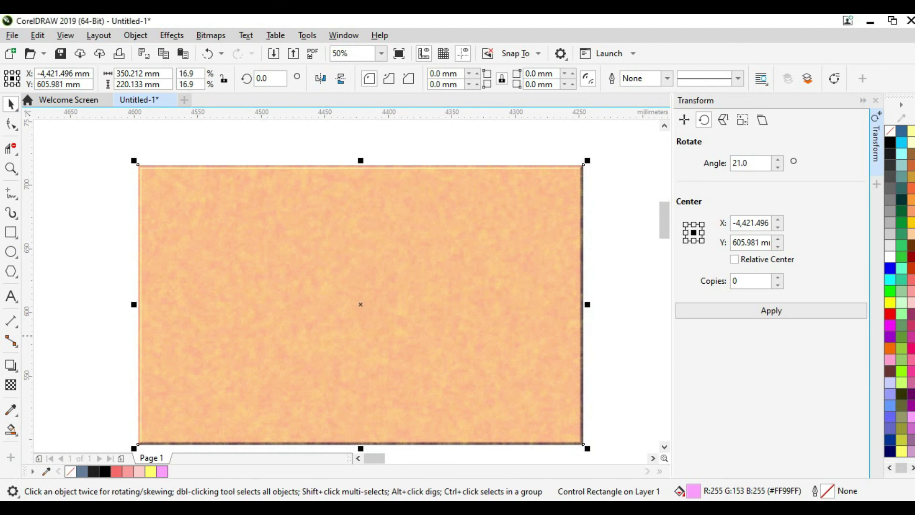
# - Move the textured rectangle next to the logo, onto the page's left edge at about X -815 mm, Y 262 mm
pyautogui.scroll(-3, 542, 289)
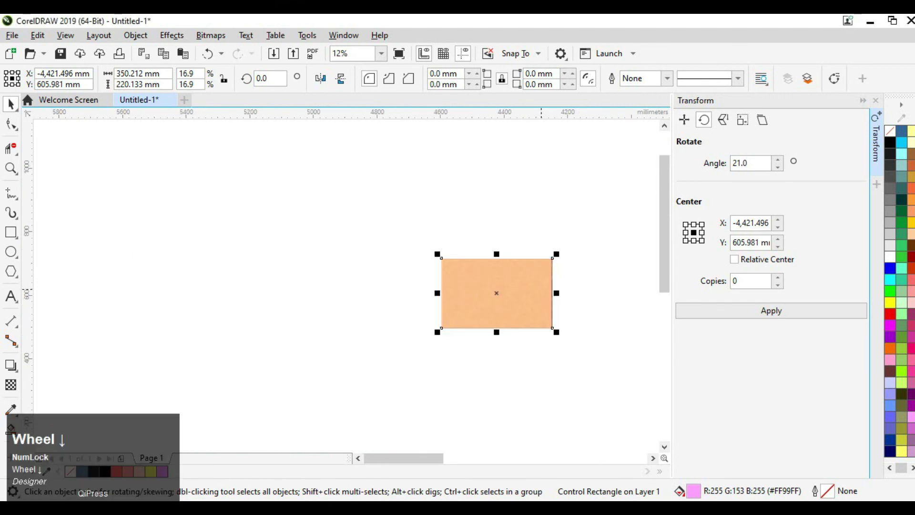
pyautogui.moveTo(405, 458); pyautogui.dragTo(419, 457)
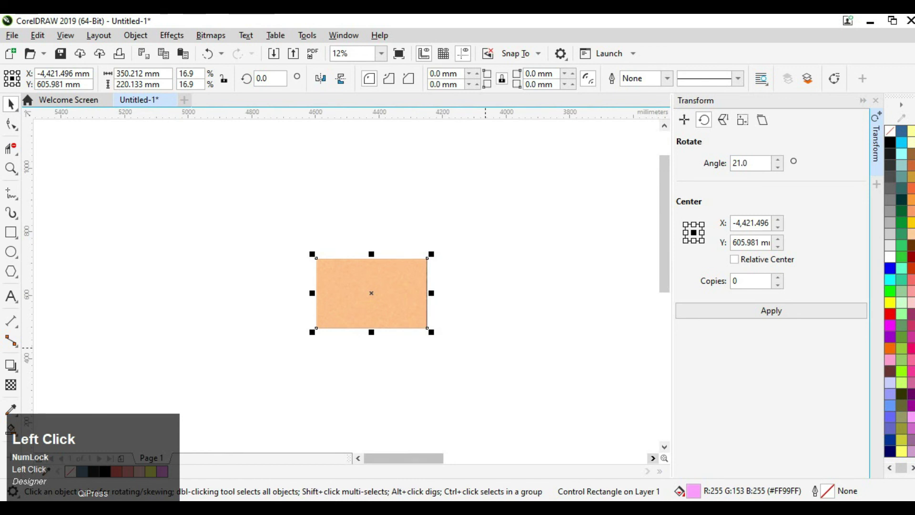
pyautogui.scroll(-3, 484, 347)
pyautogui.press('F4')
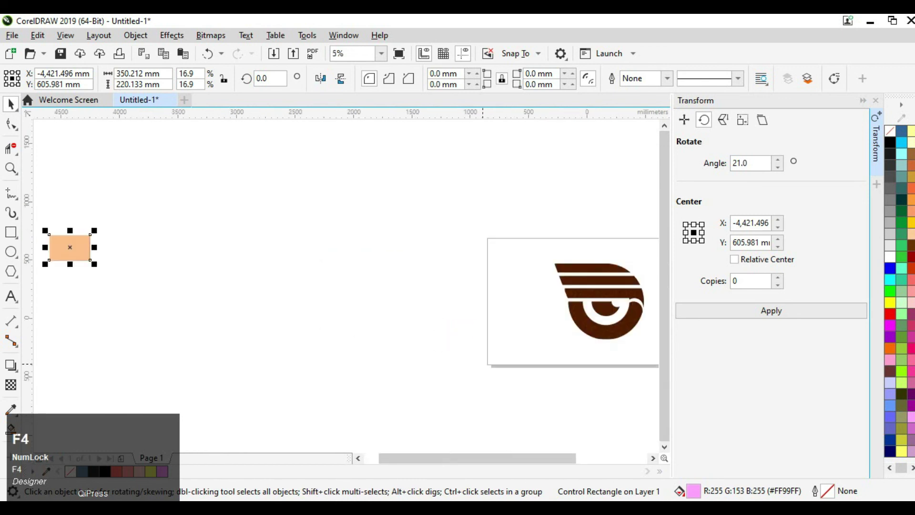
pyautogui.moveTo(76, 257); pyautogui.dragTo(499, 297)
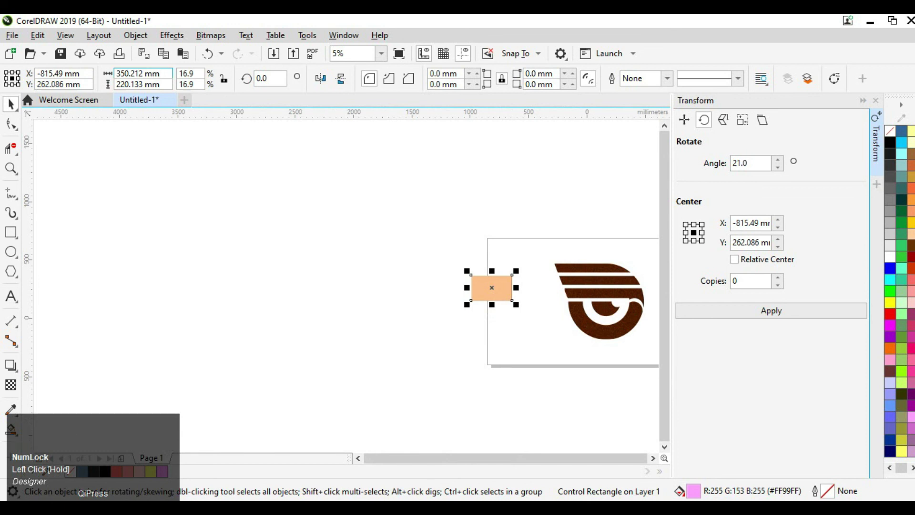
# - Resize the textured rectangle to 1920 mm wide and 1080 mm high
pyautogui.click(143, 73)
pyautogui.write('1920')
pyautogui.click(138, 84)
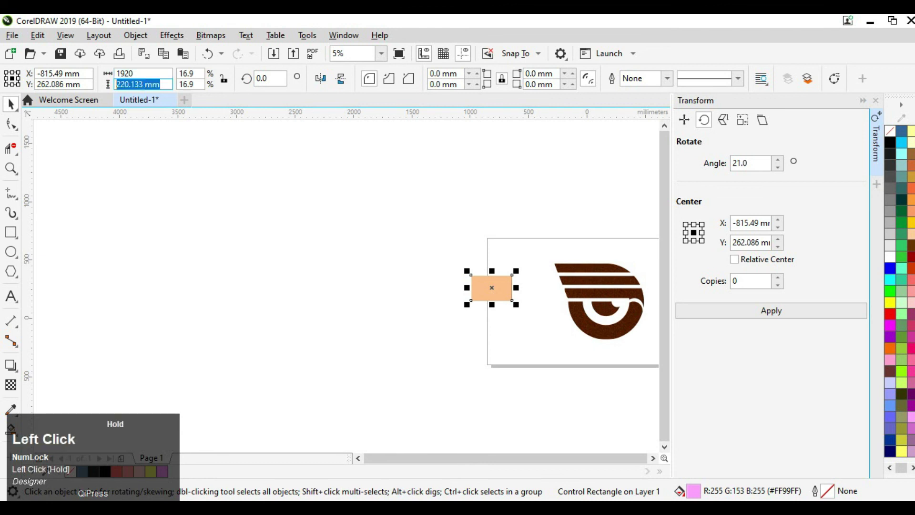
pyautogui.write('182')
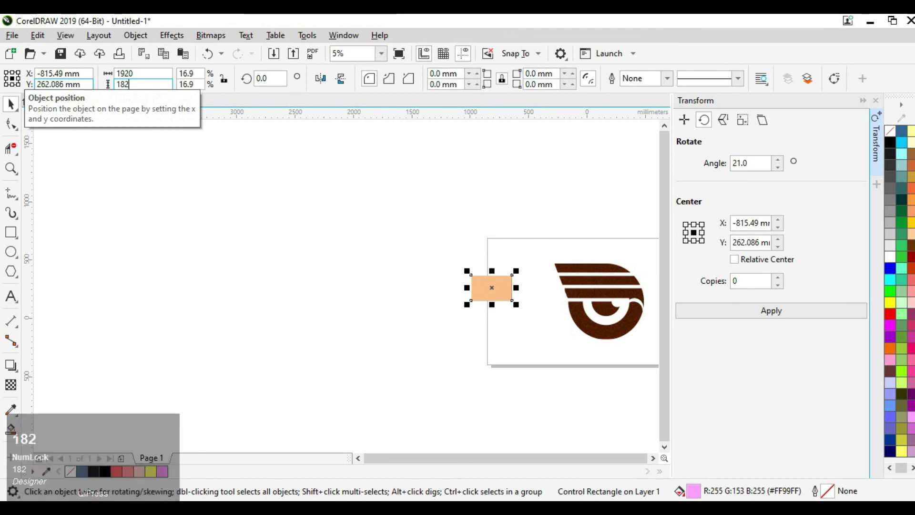
pyautogui.press('BackSpace')
pyautogui.press('BackSpace')
pyautogui.press('BackSpace')
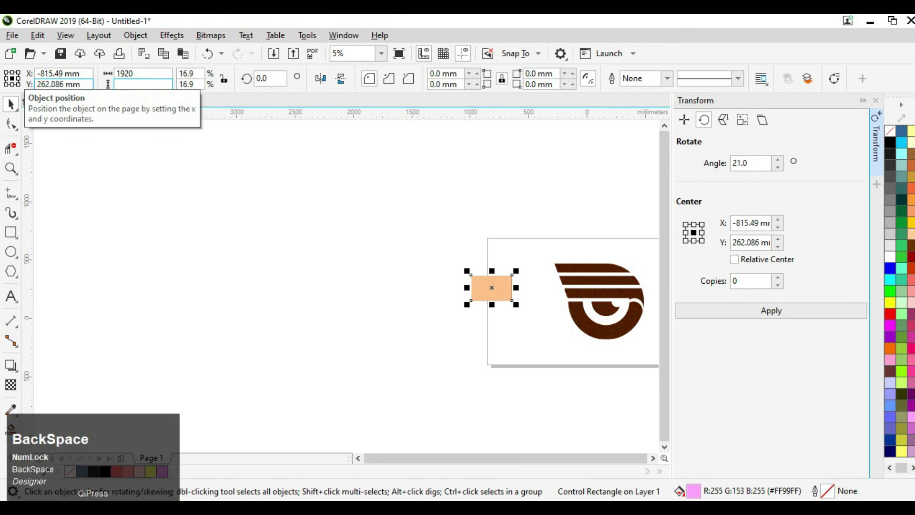
pyautogui.write('1080')
pyautogui.press('Return')
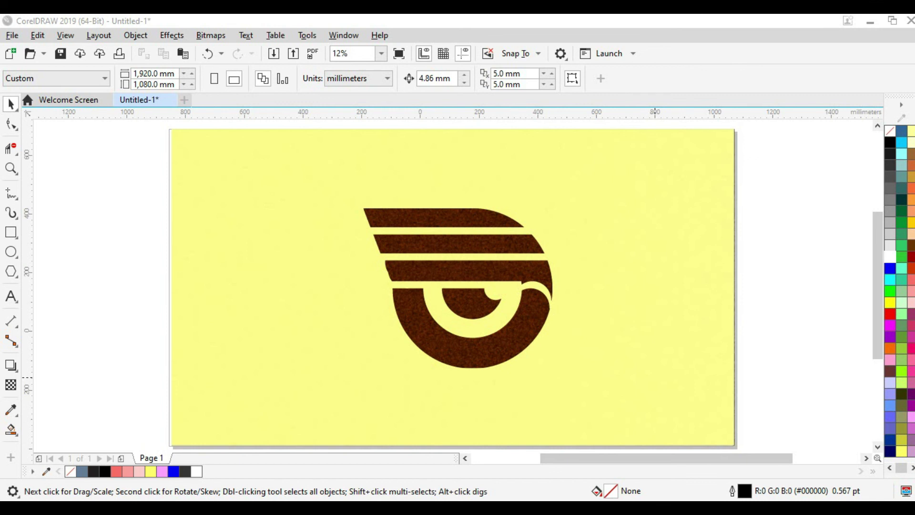
pyautogui.scroll(1, 453, 286)
pyautogui.scroll(2, 571, 371)
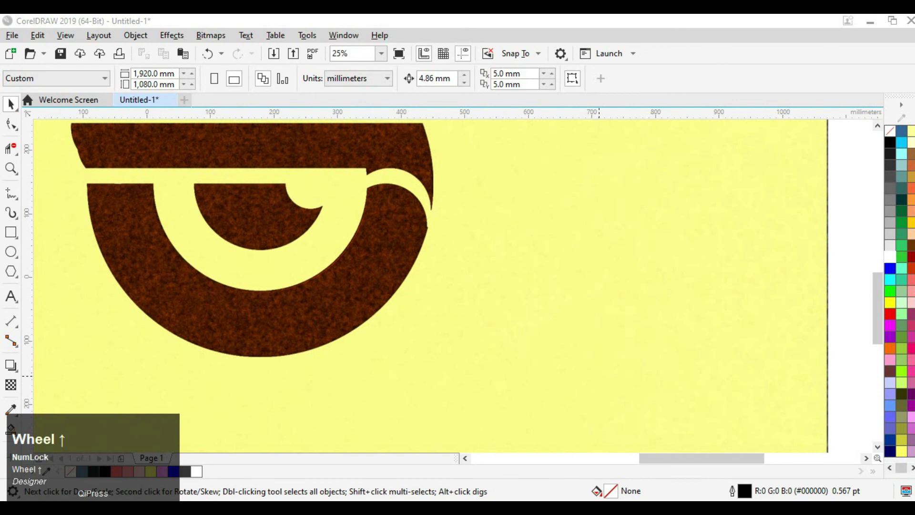
pyautogui.scroll(-2, 572, 372)
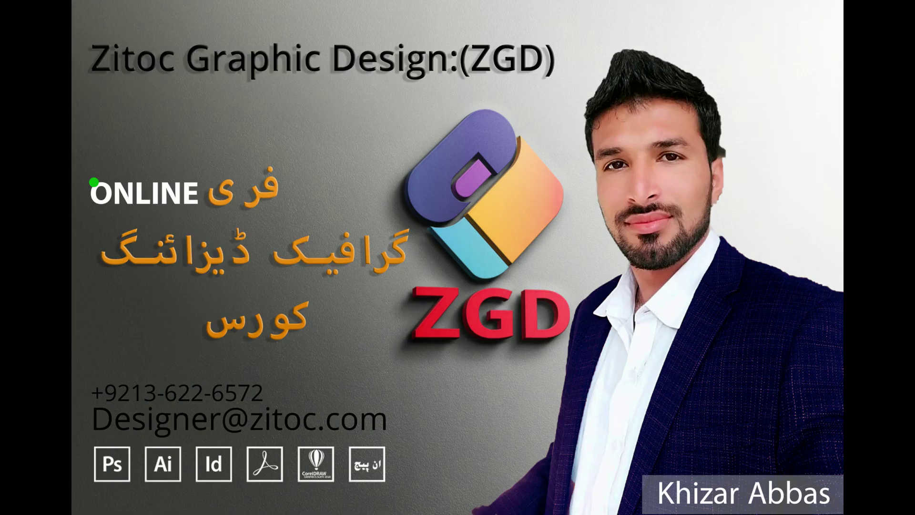